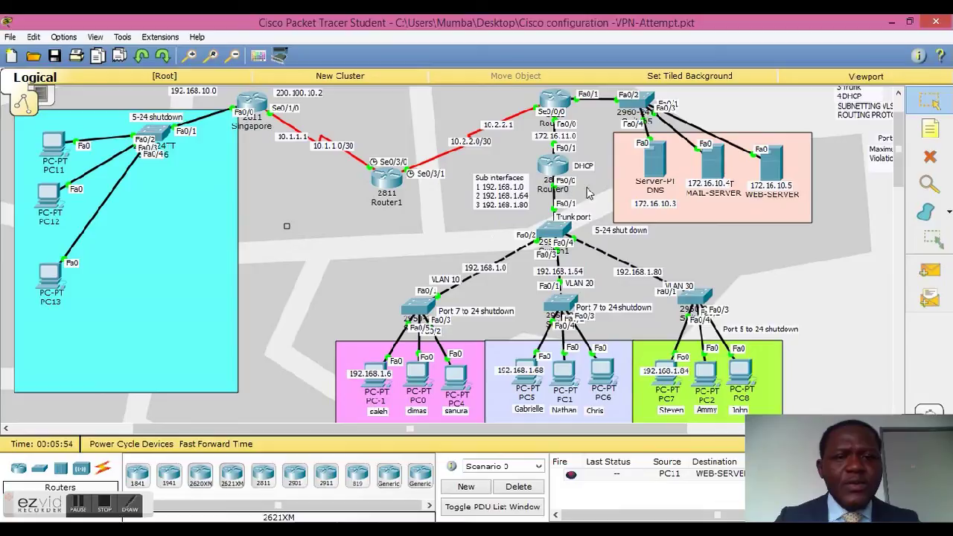
Step: Run show vlan from privileged mode on the central Switch1's CLI
{"action": "left_click", "coordinate": [560, 229]}
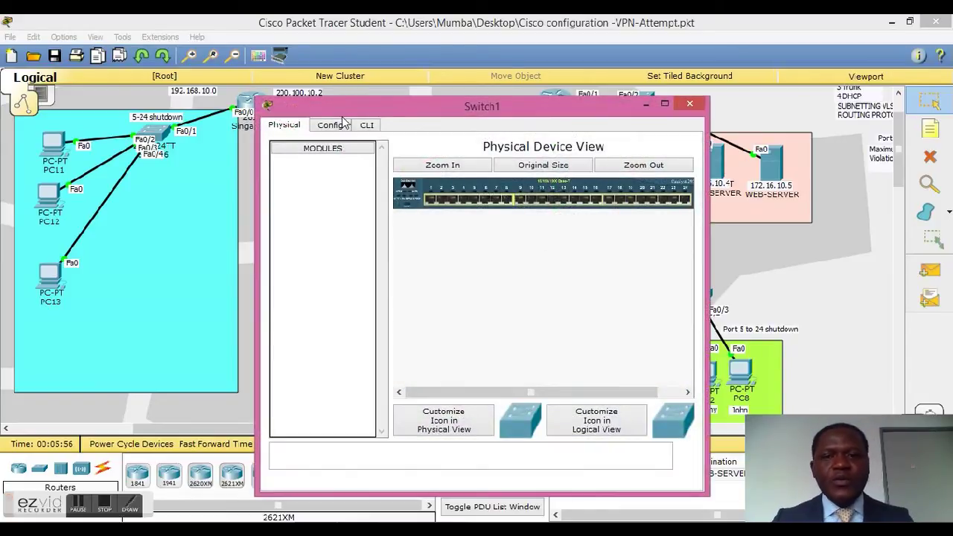
{"action": "left_click", "coordinate": [366, 125]}
{"action": "left_click_drag", "start_coordinate": [526, 102], "coordinate": [286, 41]}
{"action": "key", "text": "Return"}
{"action": "key", "text": "Return"}
{"action": "key", "text": "Return"}
{"action": "key", "text": "Return"}
{"action": "type", "text": "en"}
{"action": "key", "text": "Return"}
{"action": "type", "text": "sh"}
{"action": "key", "text": "Tab"}
{"action": "type", "text": "vl"}
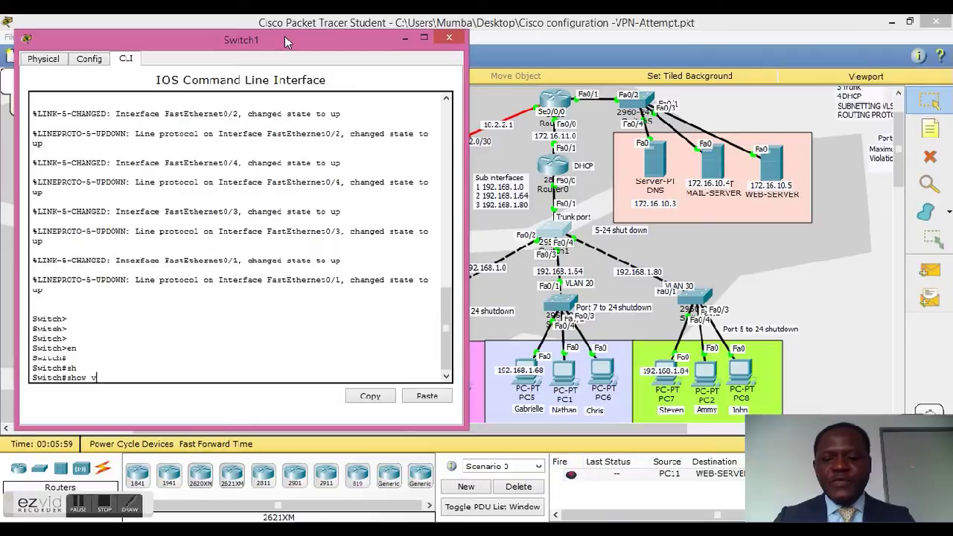
{"action": "key", "text": "Tab"}
{"action": "key", "text": "Return"}
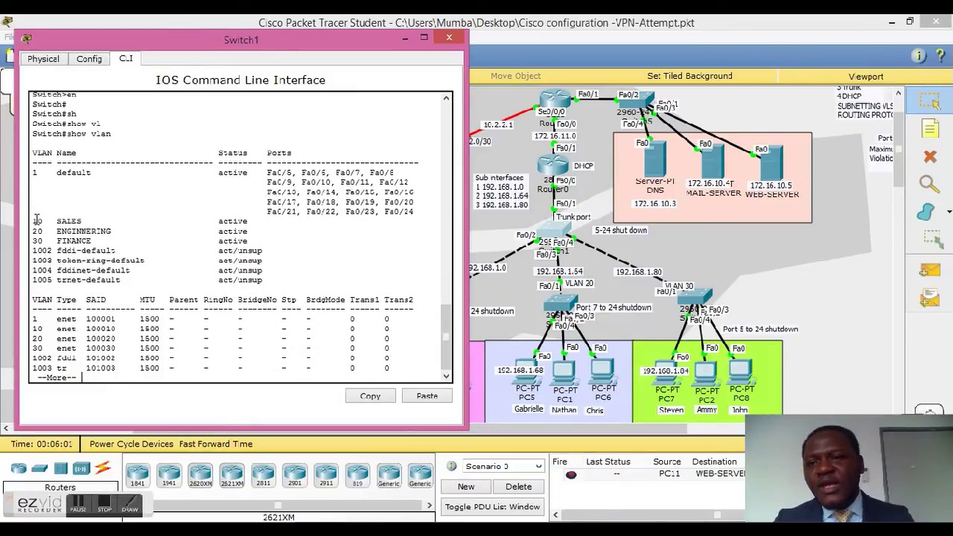
Step: Highlight VLAN 10 SALES and VLANs 10–30 as active in Switch1's VLAN output
{"action": "left_click_drag", "start_coordinate": [35, 221], "coordinate": [84, 219]}
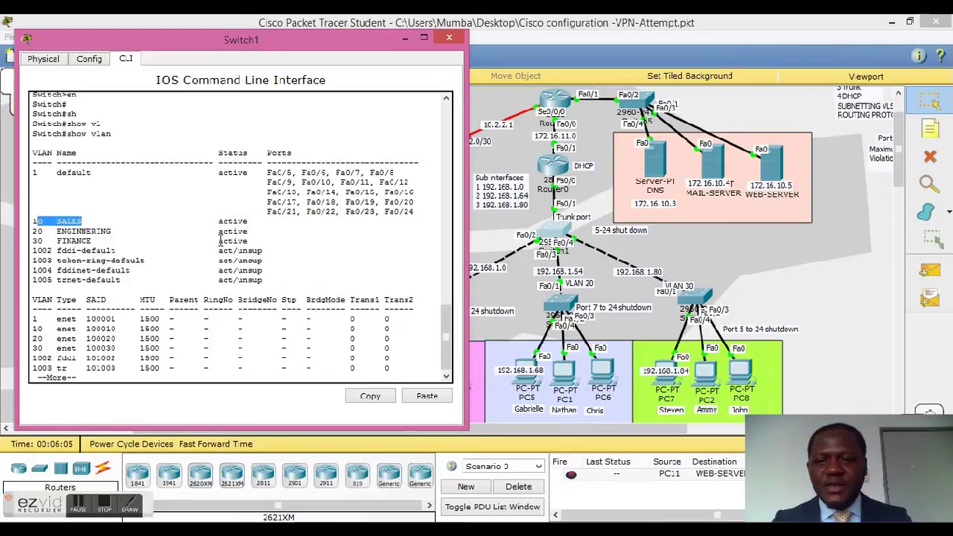
{"action": "left_click_drag", "start_coordinate": [214, 221], "coordinate": [250, 240]}
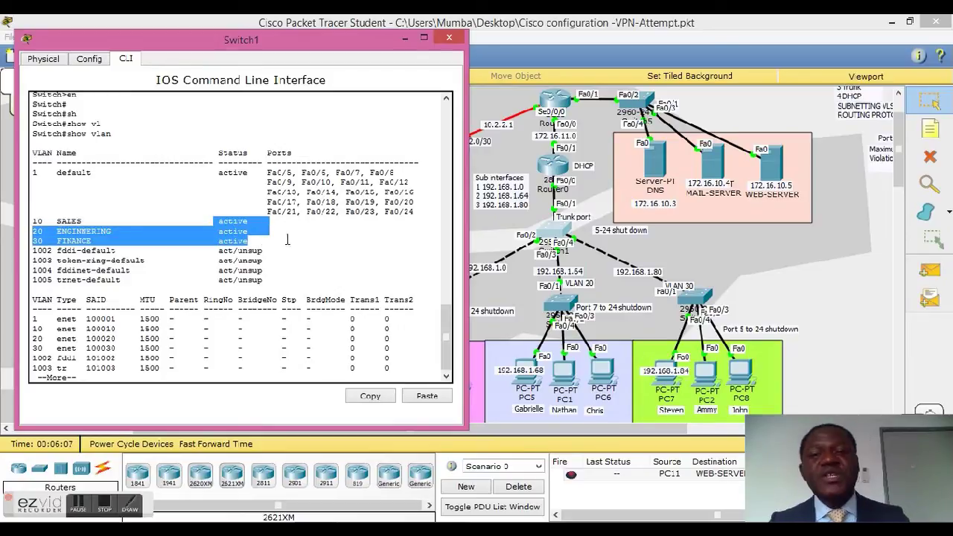
{"action": "key", "text": "space"}
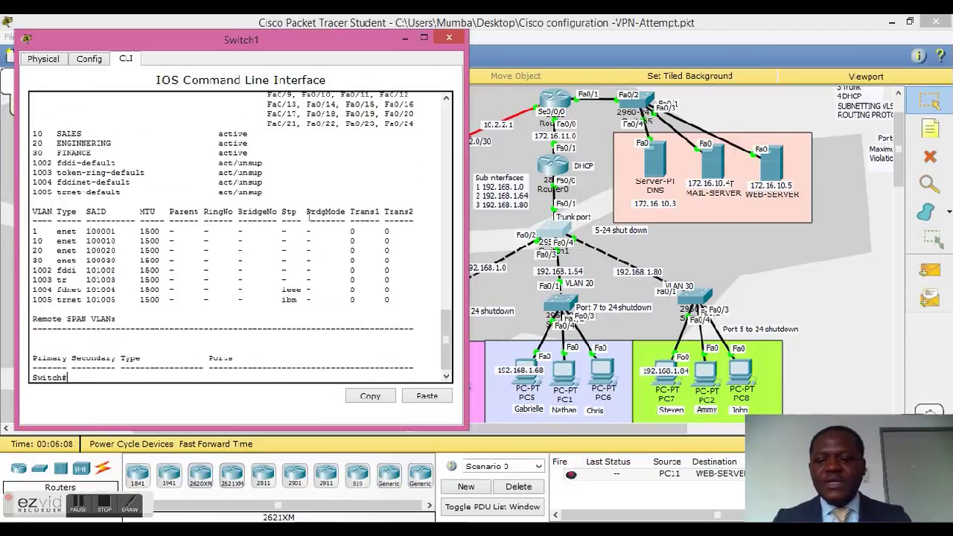
Step: Run show vtp status on Switch1, noting Server mode and domain Company-A, then close it
{"action": "key", "text": "ctrl+z"}
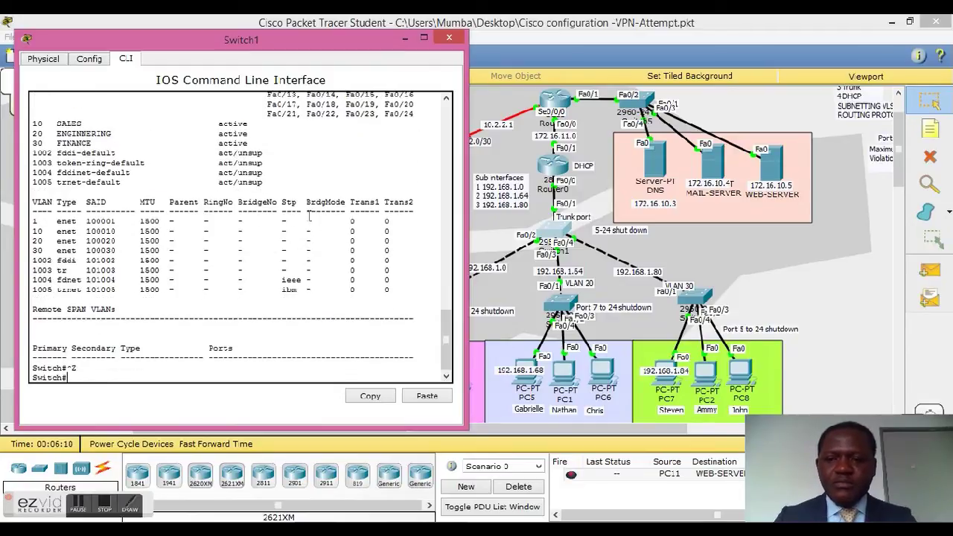
{"action": "key", "text": "Return"}
{"action": "key", "text": "Return"}
{"action": "key", "text": "Return"}
{"action": "type", "text": "sho"}
{"action": "key", "text": "Tab"}
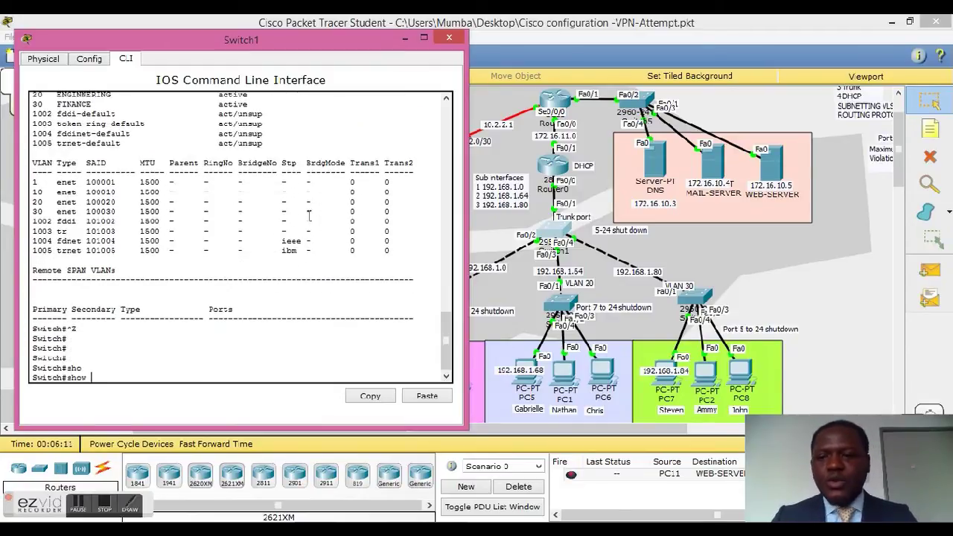
{"action": "type", "text": "vtp"}
{"action": "key", "text": "Tab"}
{"action": "type", "text": "st"}
{"action": "key", "text": "Tab"}
{"action": "key", "text": "Return"}
{"action": "key", "text": "Return"}
{"action": "key", "text": "Return"}
{"action": "key", "text": "Return"}
{"action": "key", "text": "Return"}
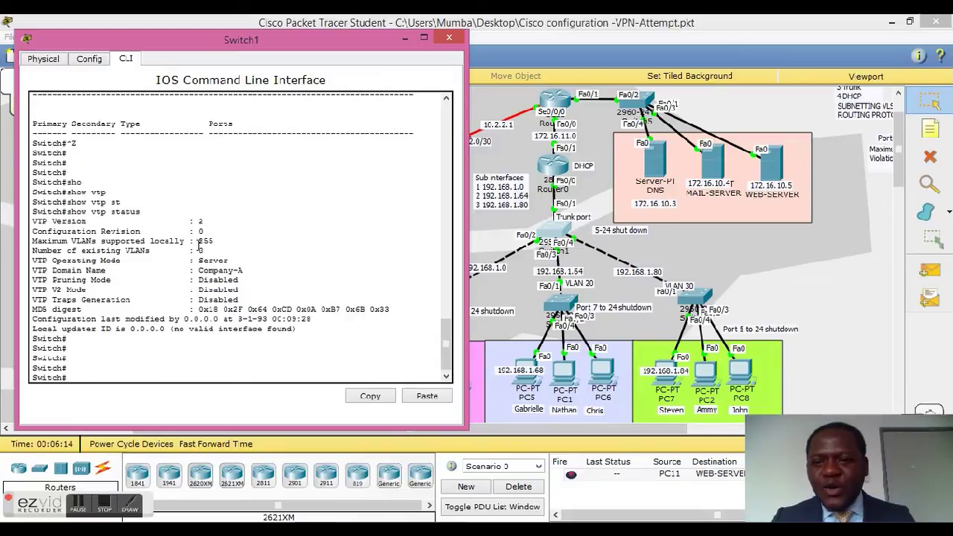
{"action": "left_click_drag", "start_coordinate": [199, 259], "coordinate": [244, 259]}
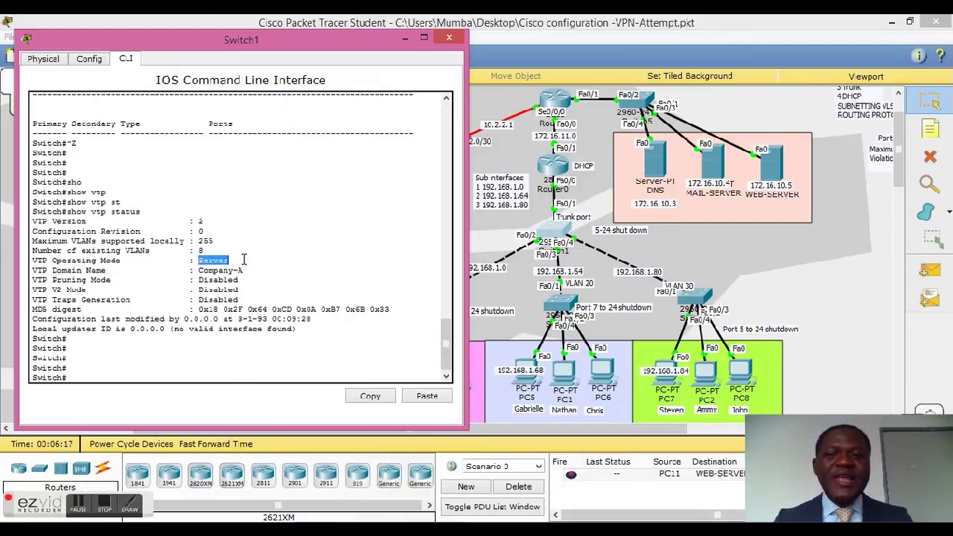
{"action": "left_click_drag", "start_coordinate": [198, 271], "coordinate": [251, 275]}
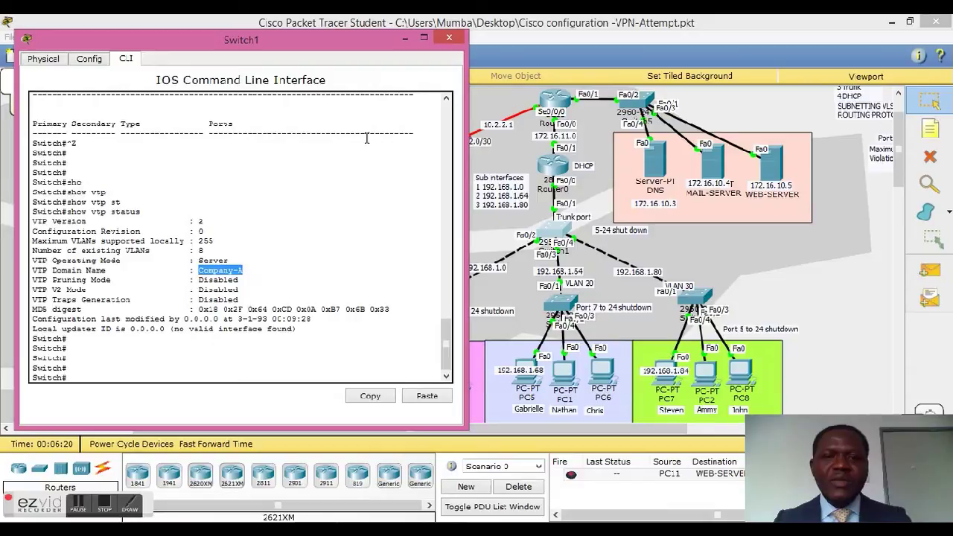
{"action": "left_click", "coordinate": [448, 39]}
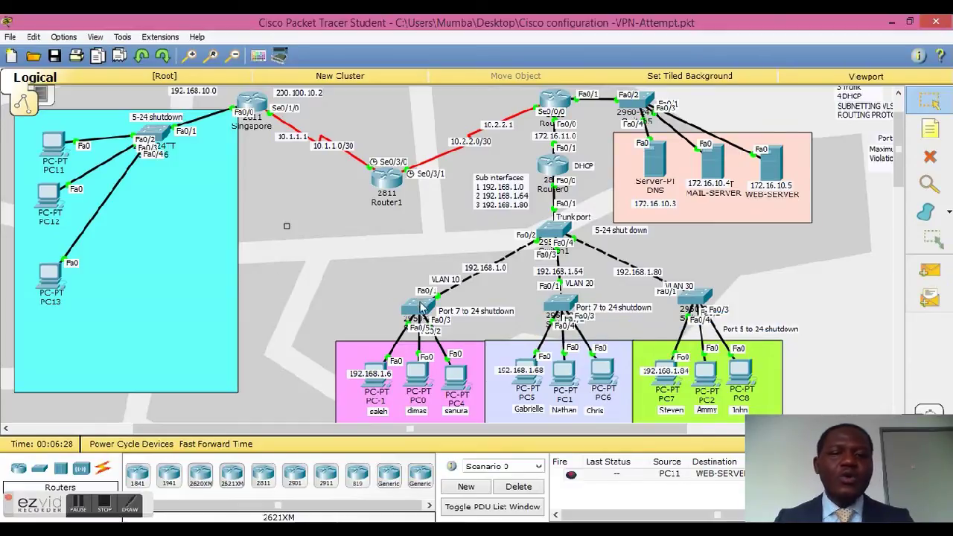
Step: Run show vlan on Switch2 to confirm VLAN 10 SALES and its ports, then close it
{"action": "mouse_move", "coordinate": [423, 309]}
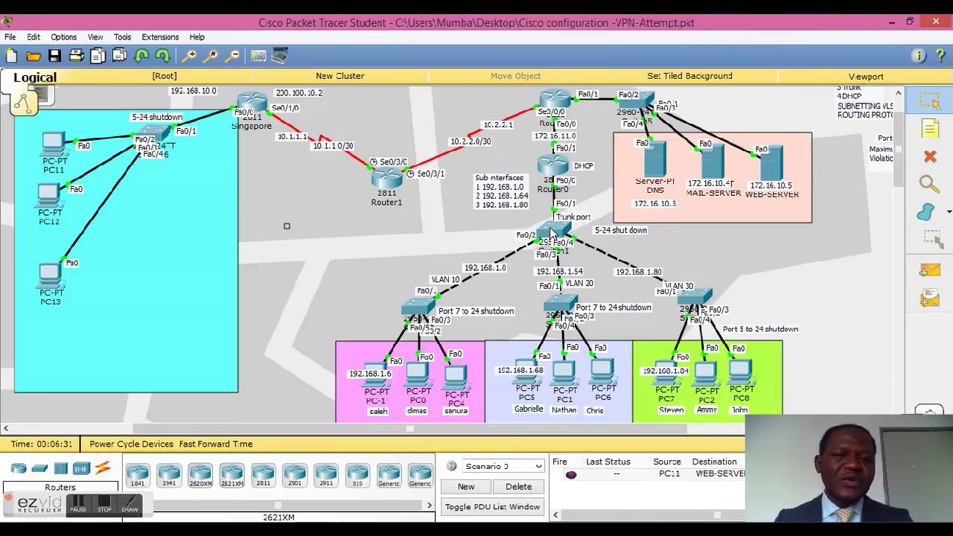
{"action": "left_click", "coordinate": [416, 305]}
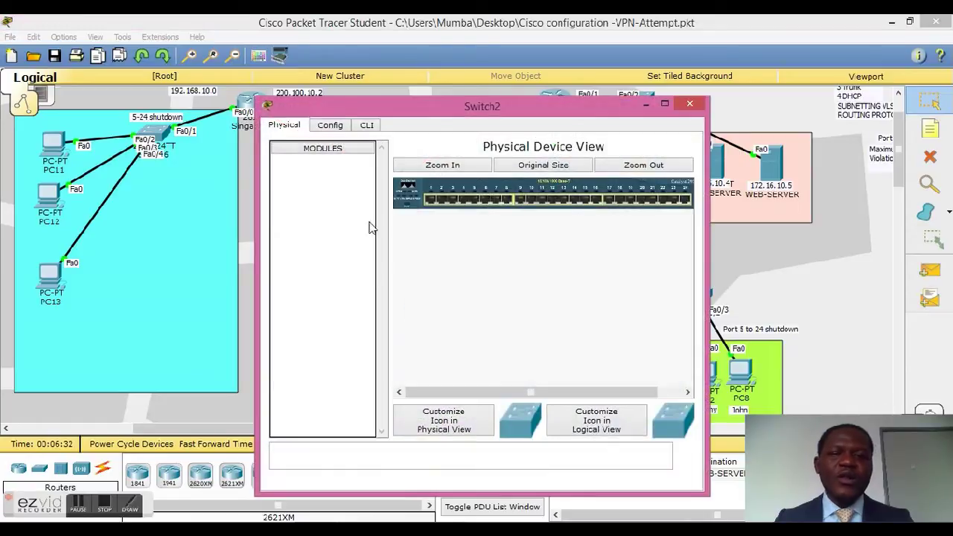
{"action": "left_click", "coordinate": [367, 125]}
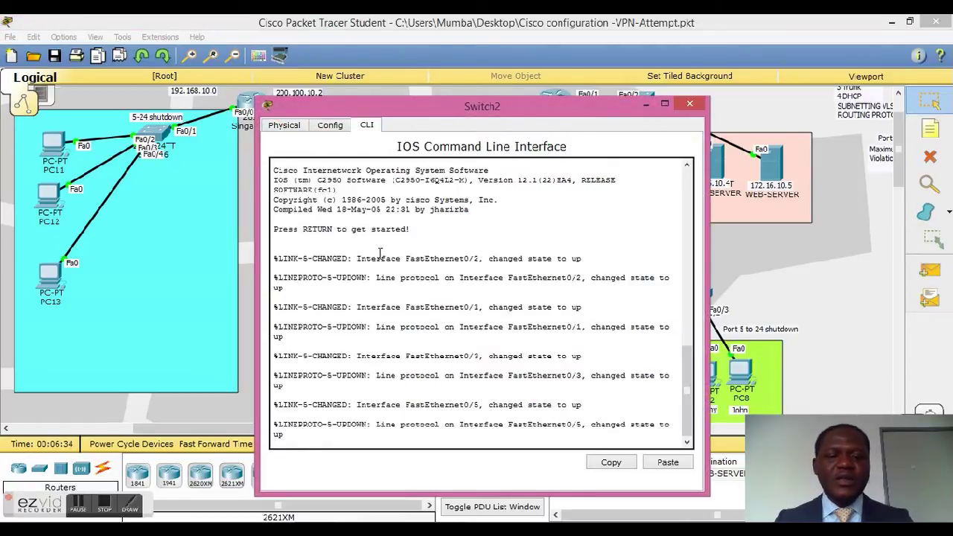
{"action": "key", "text": "Return"}
{"action": "key", "text": "Return"}
{"action": "key", "text": "Return"}
{"action": "key", "text": "Return"}
{"action": "type", "text": "en"}
{"action": "key", "text": "Return"}
{"action": "type", "text": "sho"}
{"action": "key", "text": "Tab"}
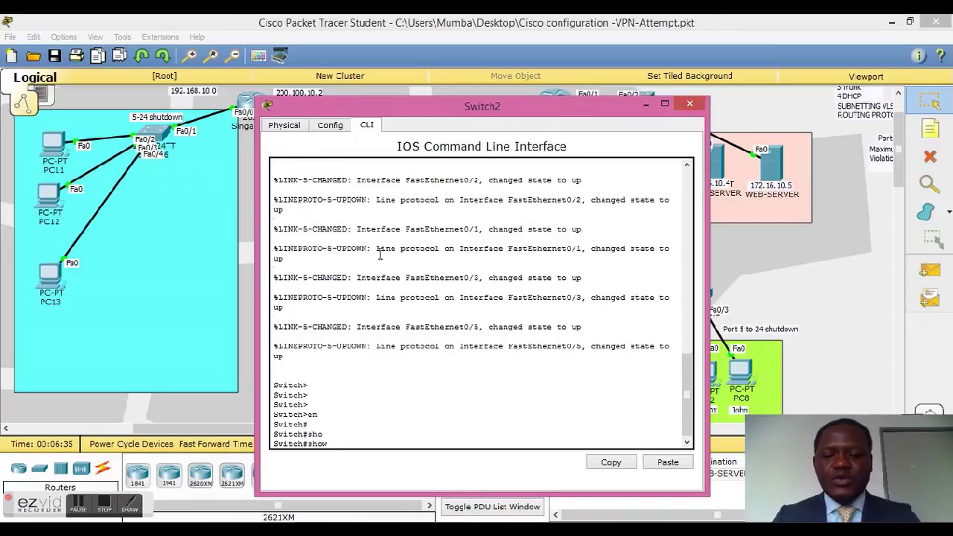
{"action": "type", "text": "vla"}
{"action": "key", "text": "Tab"}
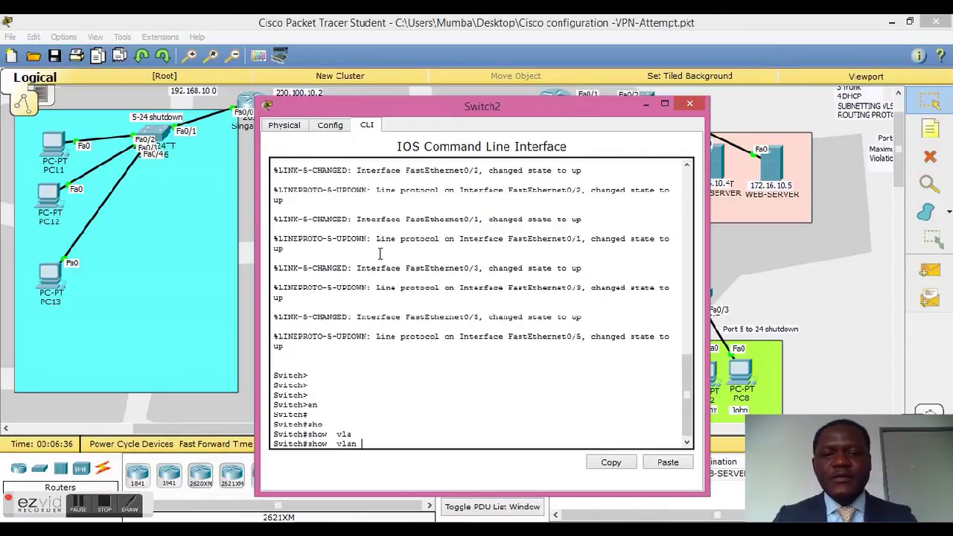
{"action": "key", "text": "Return"}
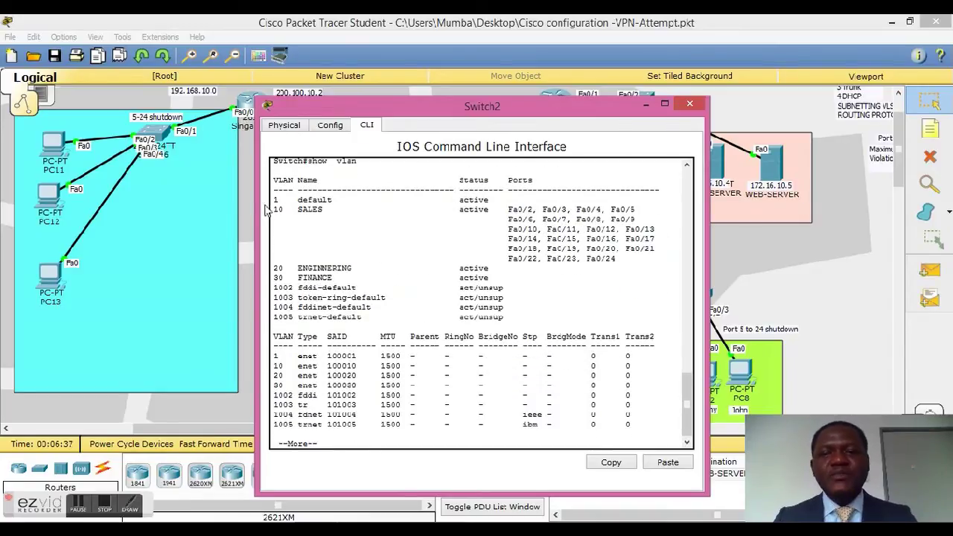
{"action": "left_click_drag", "start_coordinate": [273, 210], "coordinate": [644, 258]}
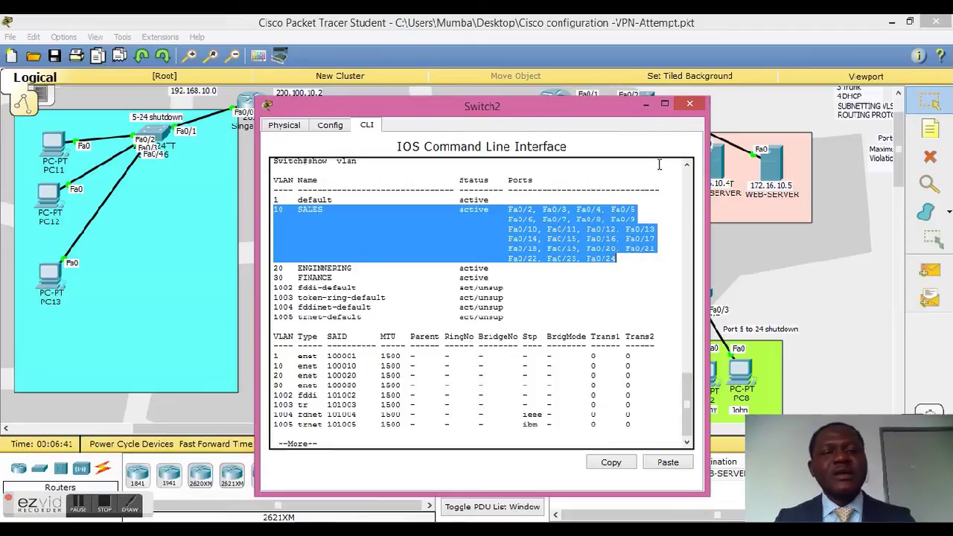
{"action": "left_click", "coordinate": [688, 103]}
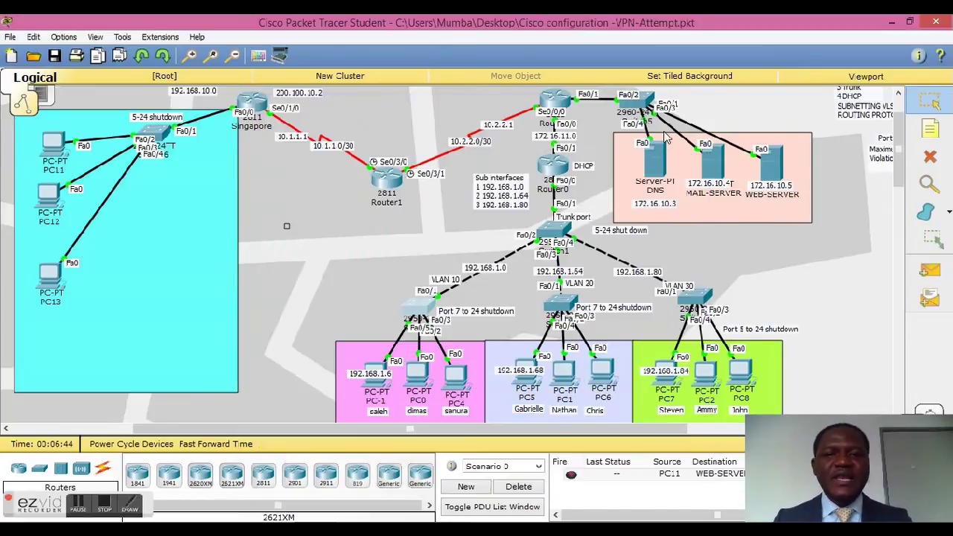
Step: Run show vlan on Switch3 to confirm the VLAN 20 ENGINNERING ports, then close it
{"action": "left_click", "coordinate": [551, 305]}
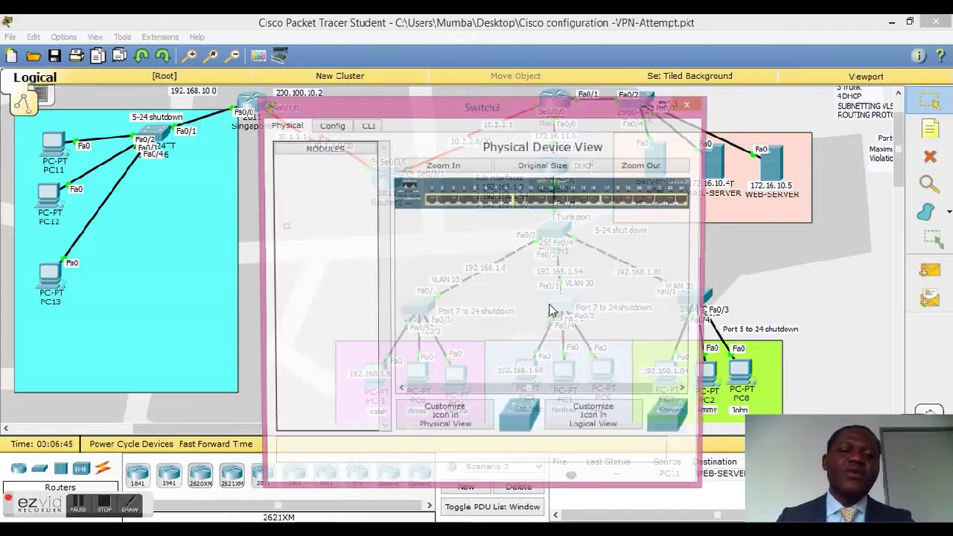
{"action": "left_click", "coordinate": [367, 127]}
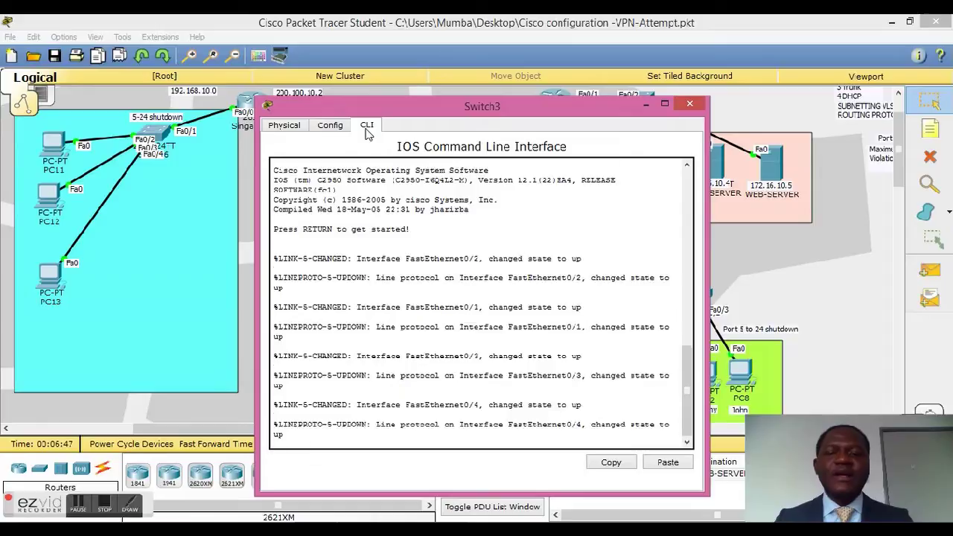
{"action": "key", "text": "Return"}
{"action": "key", "text": "Return"}
{"action": "key", "text": "Return"}
{"action": "type", "text": "en"}
{"action": "key", "text": "Return"}
{"action": "key", "text": "Return"}
{"action": "type", "text": "show v"}
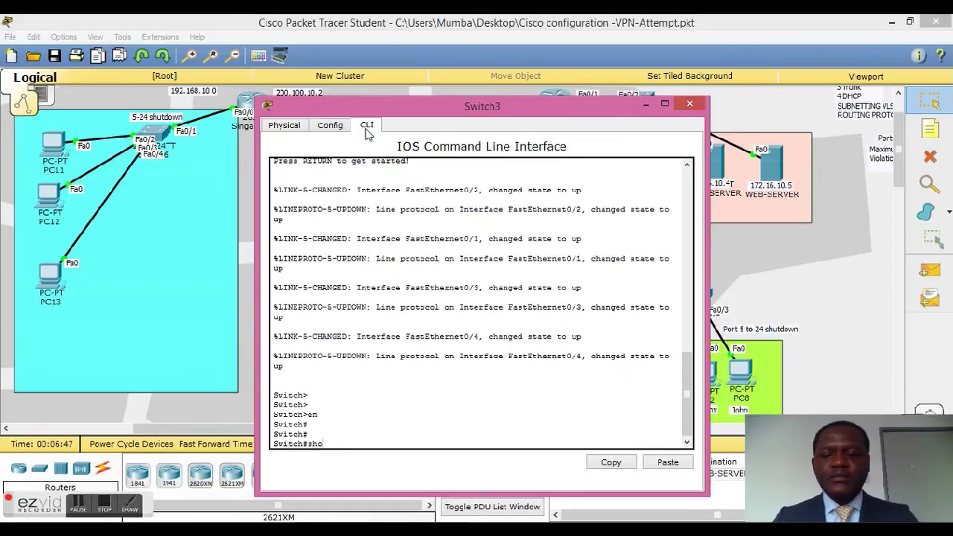
{"action": "key", "text": "Tab"}
{"action": "type", "text": "s"}
{"action": "type", "text": "lan"}
{"action": "key", "text": "Tab"}
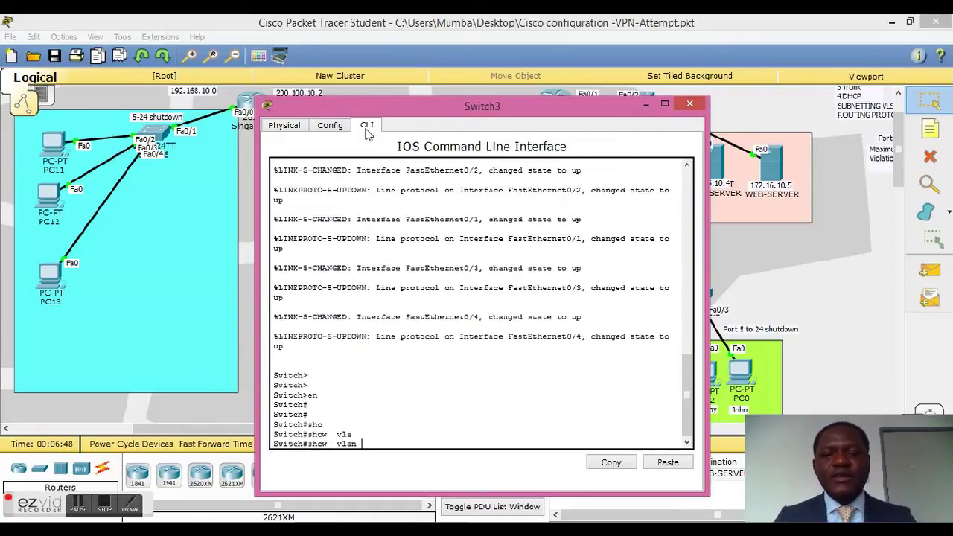
{"action": "key", "text": "Return"}
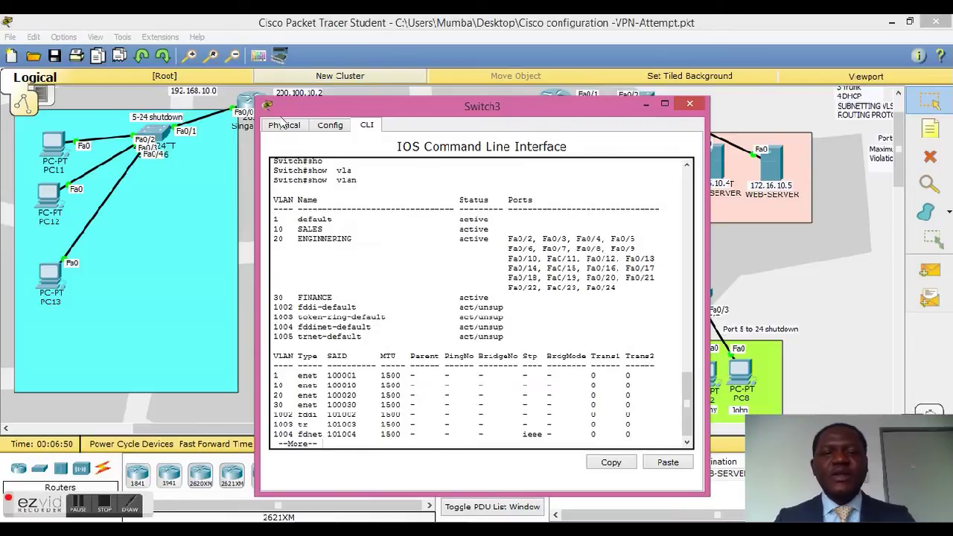
{"action": "left_click_drag", "start_coordinate": [273, 239], "coordinate": [657, 287]}
{"action": "left_click", "coordinate": [658, 287]}
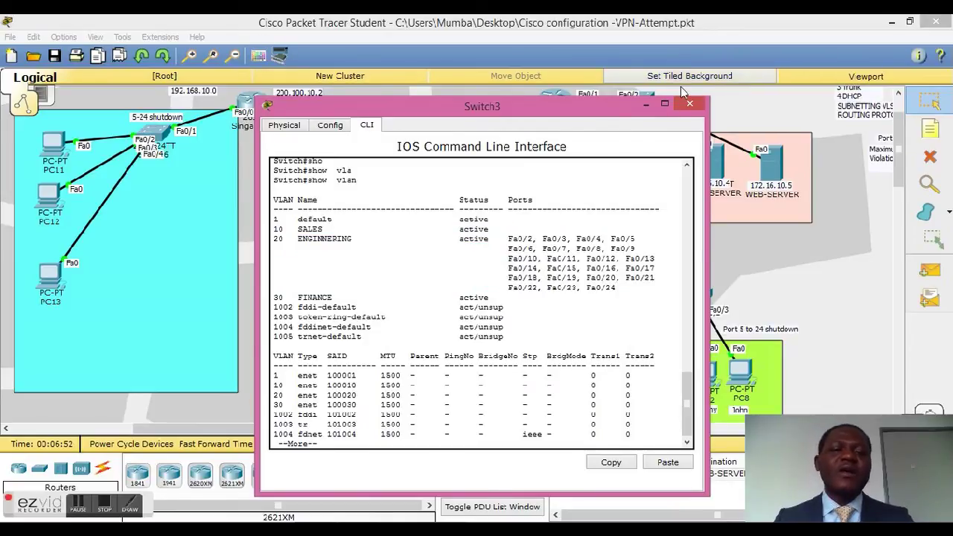
{"action": "left_click", "coordinate": [684, 106]}
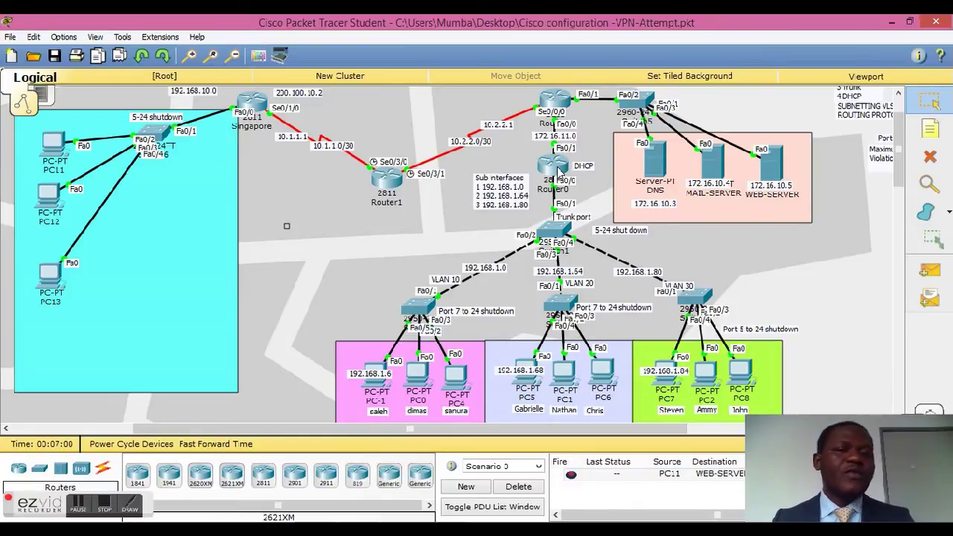
Step: Open Router0's CLI and enter privileged exec mode with enable
{"action": "left_click", "coordinate": [560, 169]}
{"action": "left_click", "coordinate": [368, 125]}
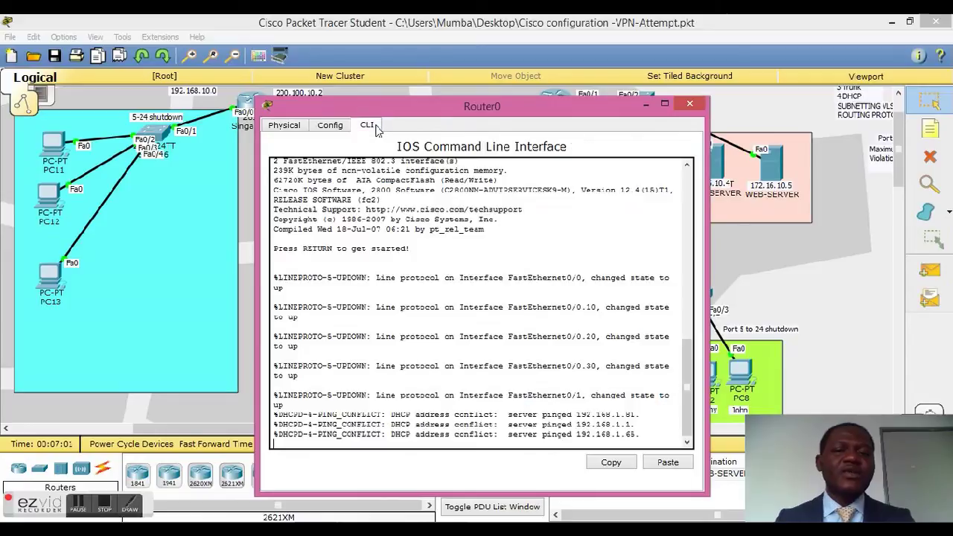
{"action": "scroll", "coordinate": [348, 335], "scroll_direction": "down", "scroll_amount": 2}
{"action": "key", "text": "Return"}
{"action": "key", "text": "Return"}
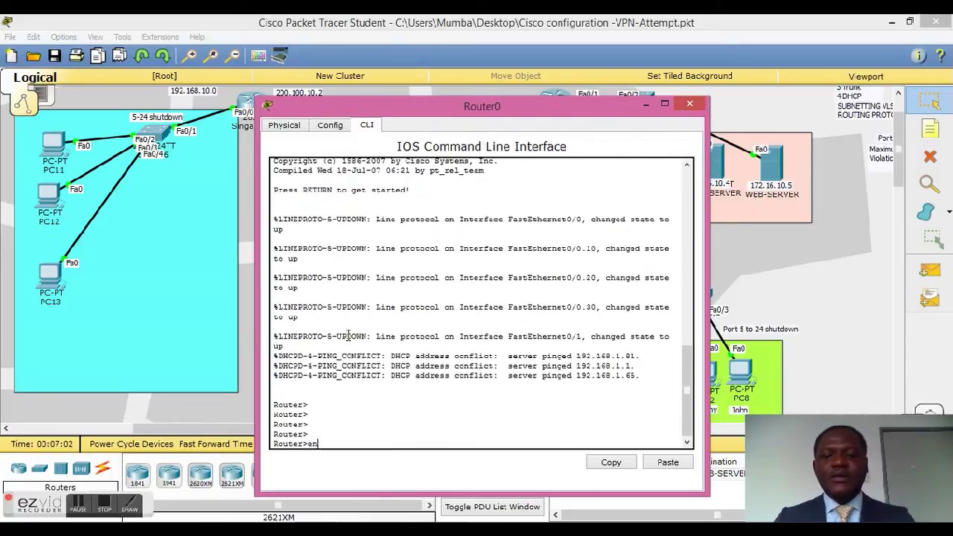
{"action": "type", "text": "en"}
{"action": "key", "text": "Return"}
{"action": "key", "text": "Return"}
{"action": "key", "text": "Return"}
Step: Run show ip route to list the 192.168.1.0 subinterface networks and RIP route, then close Router0
{"action": "type", "text": "sho"}
{"action": "key", "text": "Tab"}
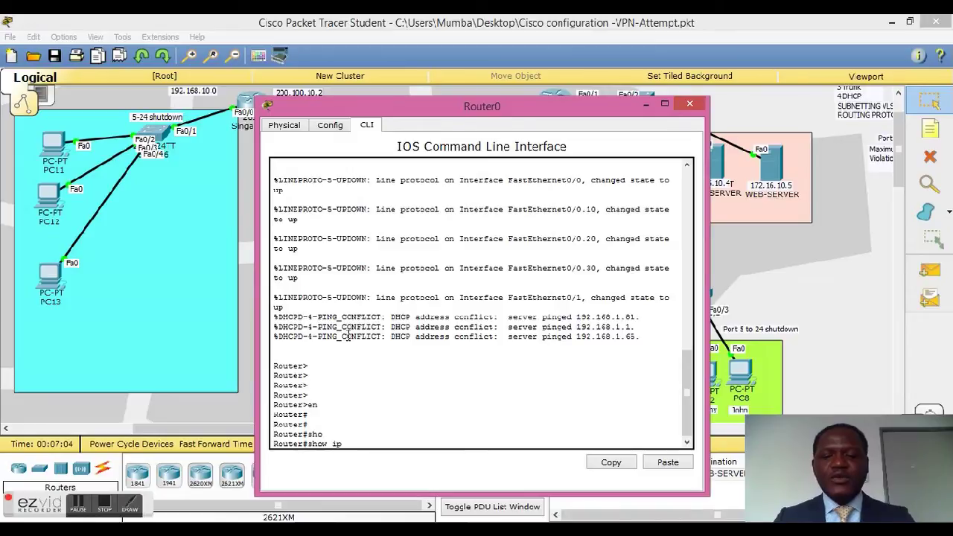
{"action": "type", "text": "ip r"}
{"action": "key", "text": "Tab"}
{"action": "type", "text": "rou"}
{"action": "key", "text": "Tab"}
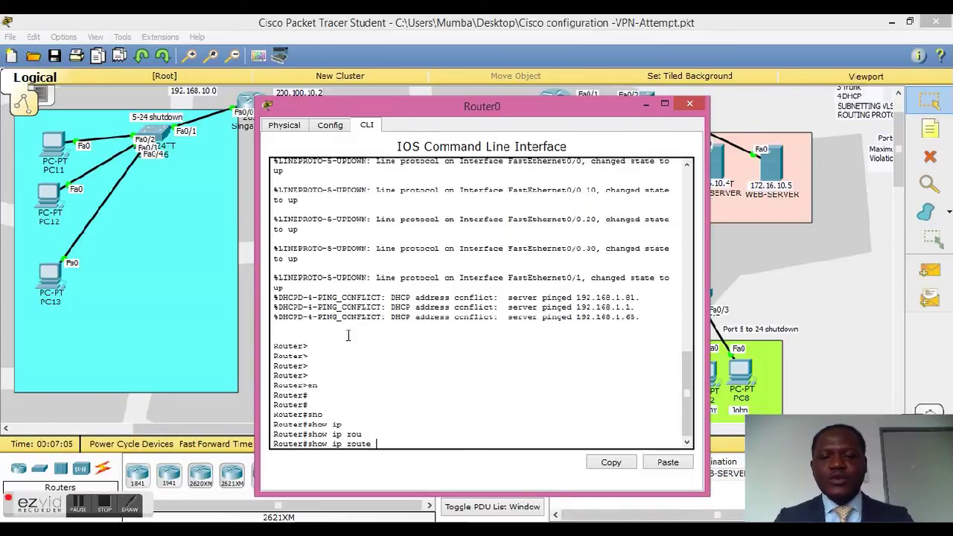
{"action": "key", "text": "Return"}
{"action": "key", "text": "Return"}
{"action": "key", "text": "Return"}
{"action": "key", "text": "Return"}
{"action": "key", "text": "Return"}
{"action": "key", "text": "Return"}
{"action": "key", "text": "Return"}
{"action": "key", "text": "Return"}
{"action": "key", "text": "Return"}
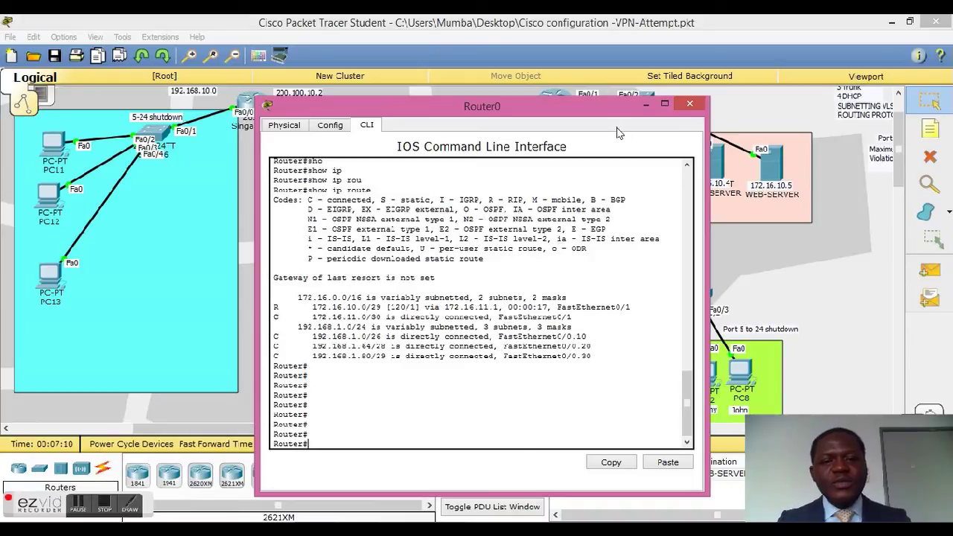
{"action": "left_click", "coordinate": [690, 103]}
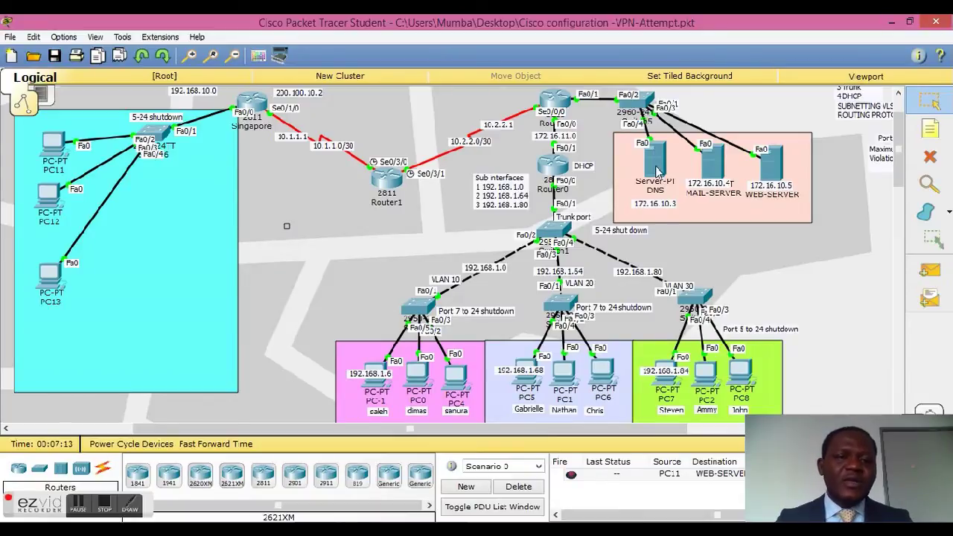
{"action": "left_click", "coordinate": [773, 160]}
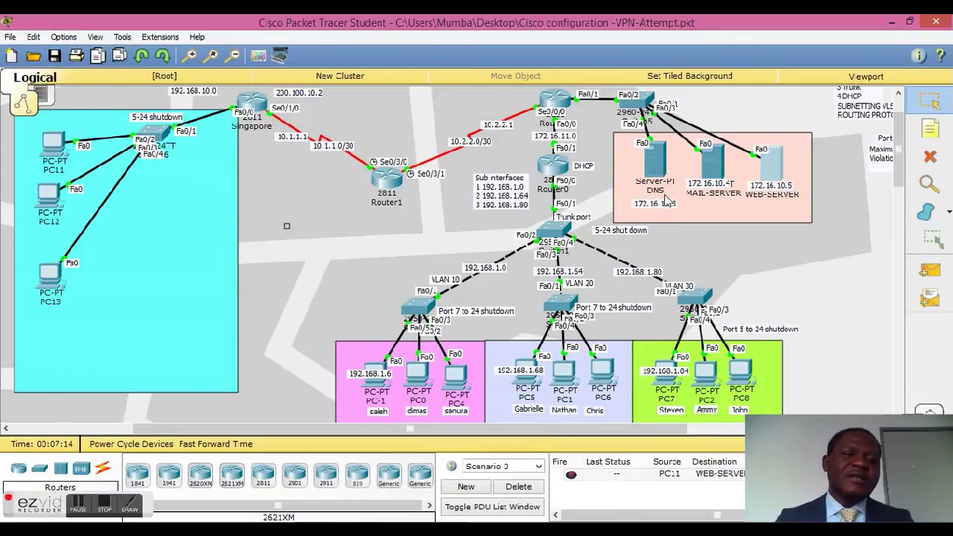
{"action": "left_click", "coordinate": [382, 128]}
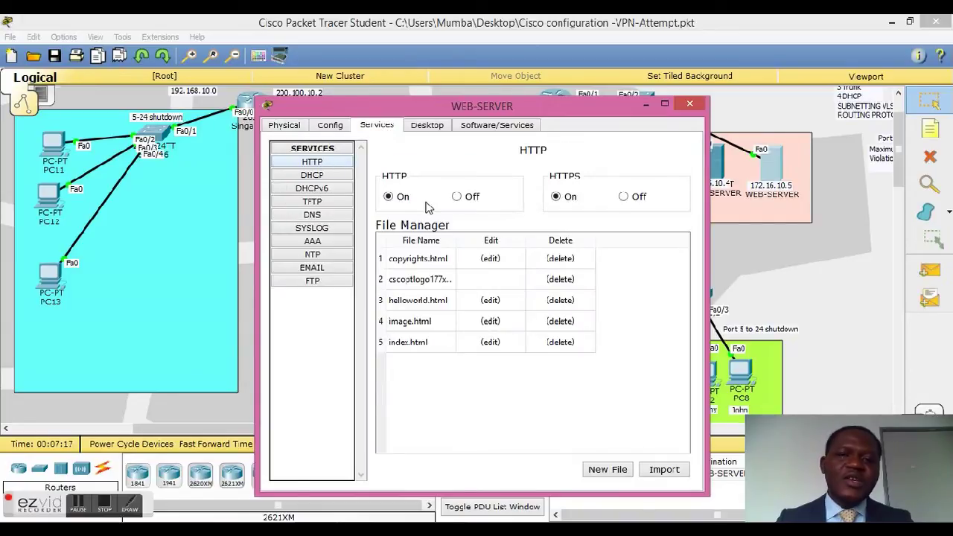
{"action": "left_click", "coordinate": [312, 176]}
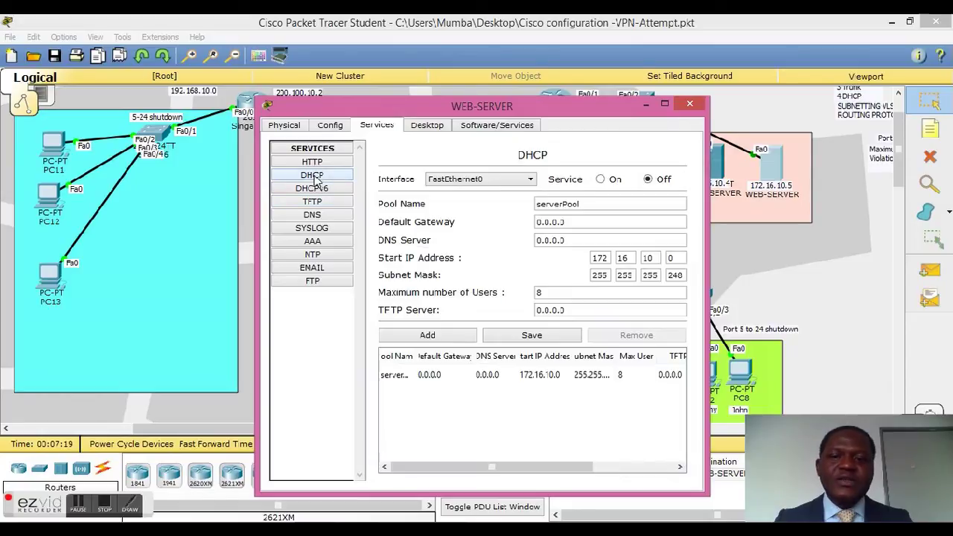
{"action": "left_click", "coordinate": [314, 282]}
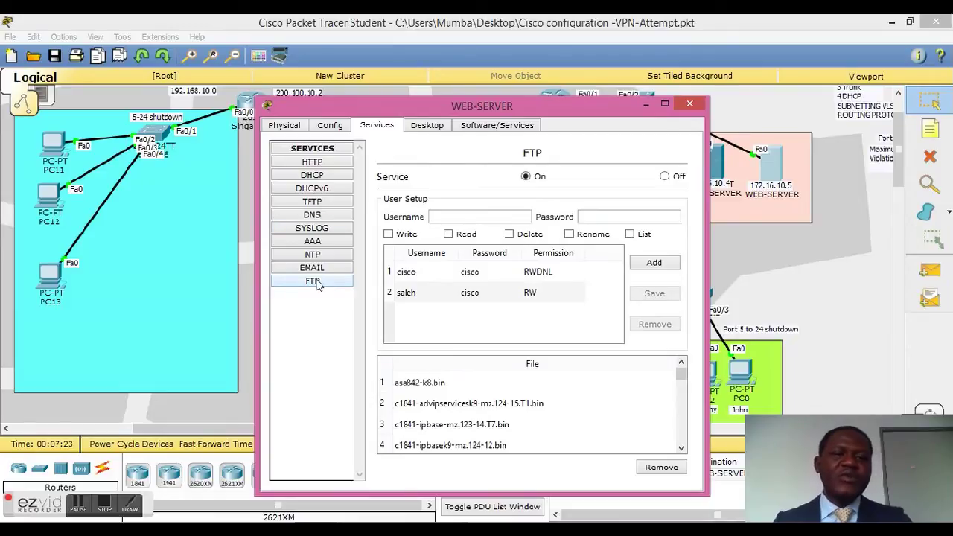
{"action": "left_click", "coordinate": [323, 215]}
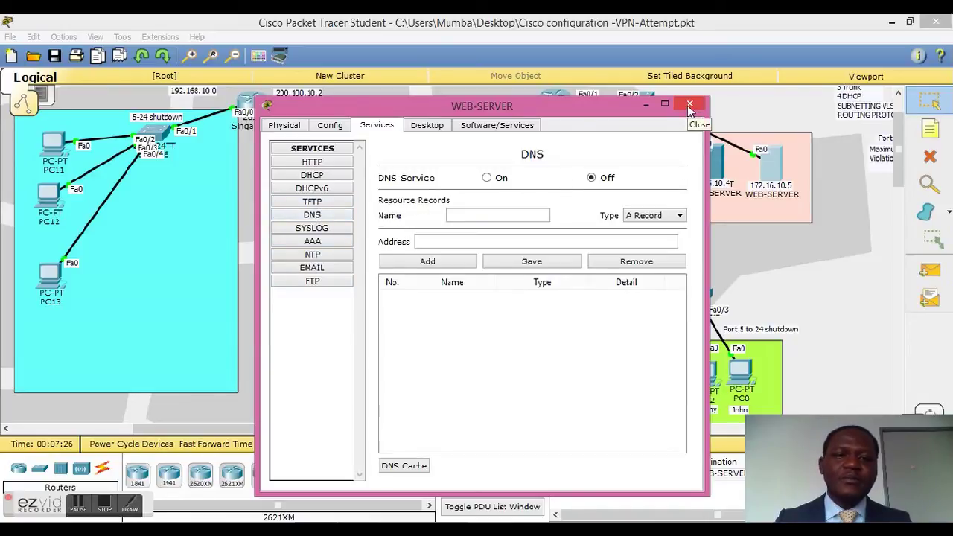
{"action": "left_click", "coordinate": [312, 176]}
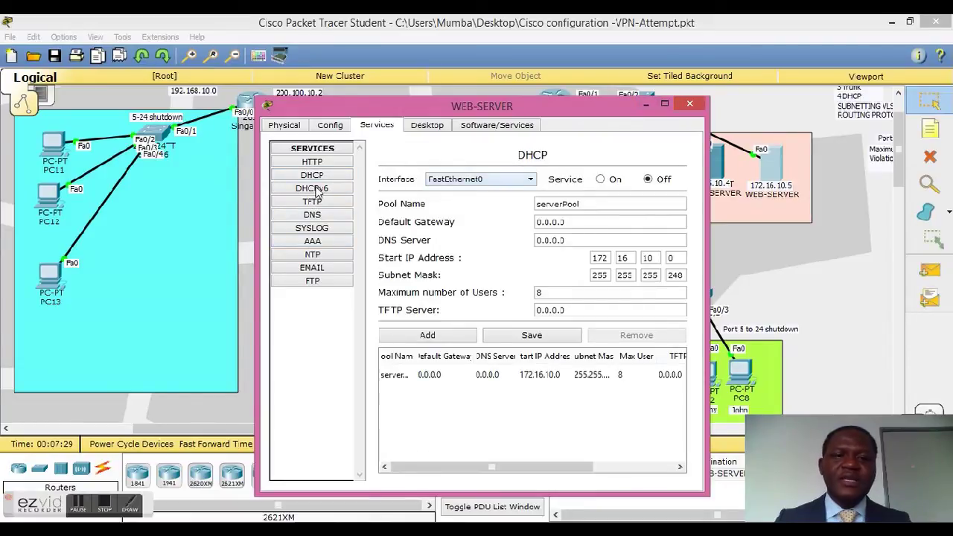
{"action": "left_click", "coordinate": [426, 126]}
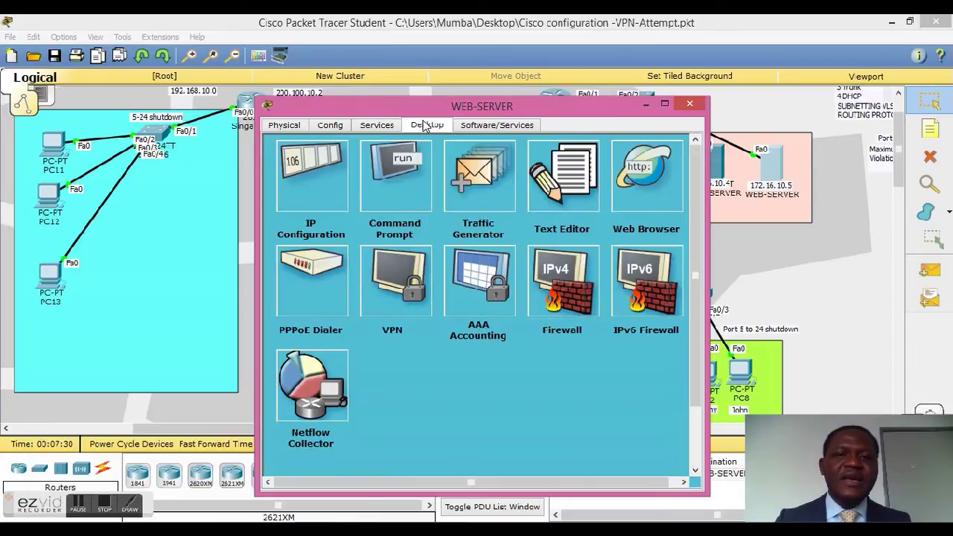
{"action": "left_click", "coordinate": [294, 177]}
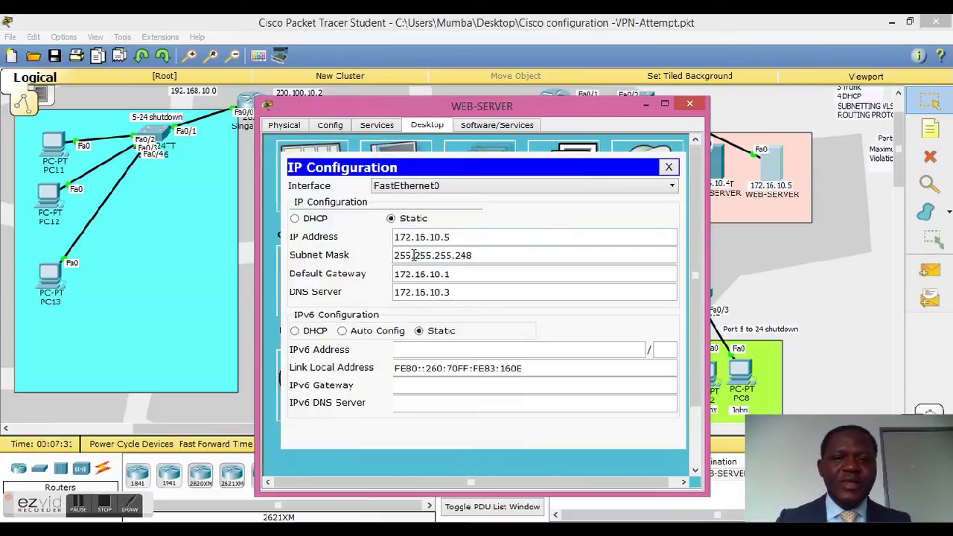
{"action": "left_click", "coordinate": [690, 104]}
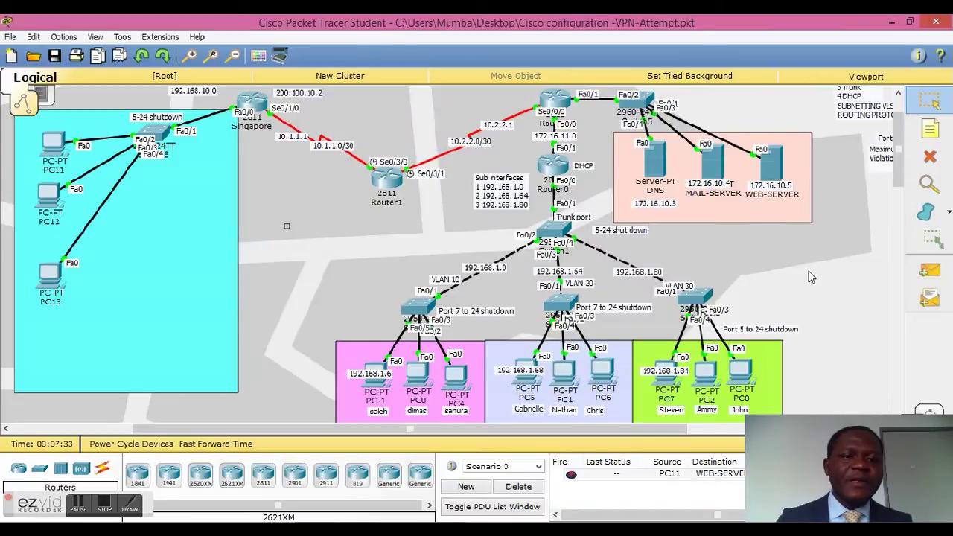
Step: Ping 172.16.10.5 twice from PC-1's Command Prompt, the second run getting 4/4 replies
{"action": "left_click", "coordinate": [375, 381]}
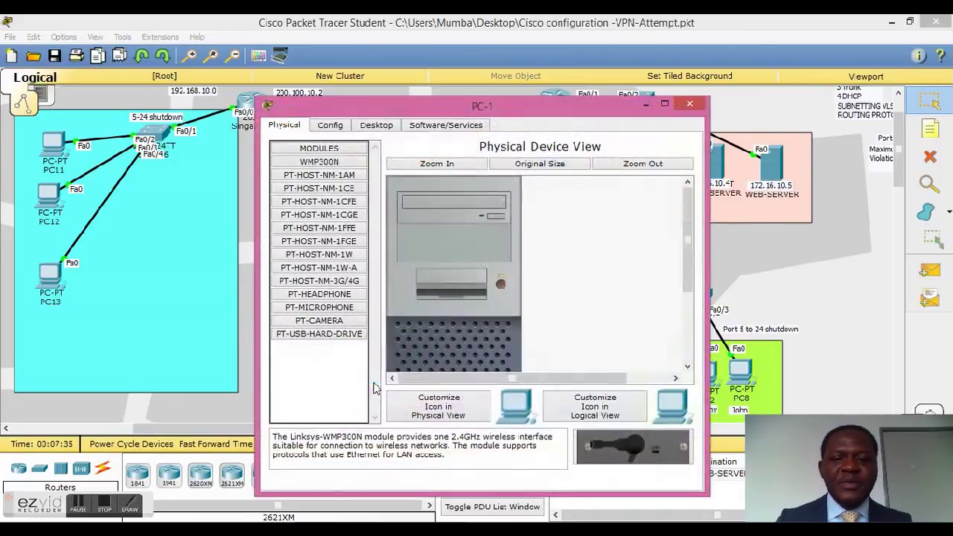
{"action": "left_click_drag", "start_coordinate": [531, 115], "coordinate": [274, 74]}
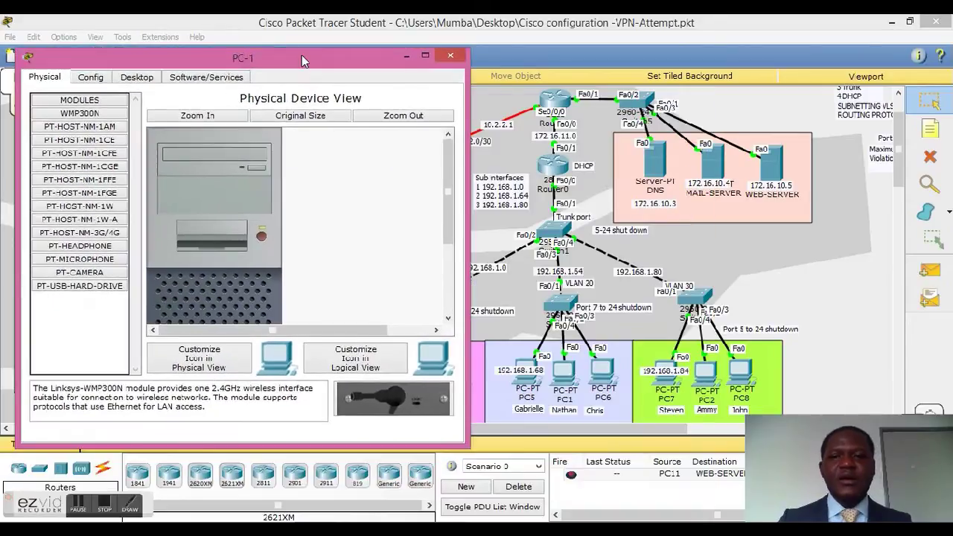
{"action": "left_click", "coordinate": [126, 81]}
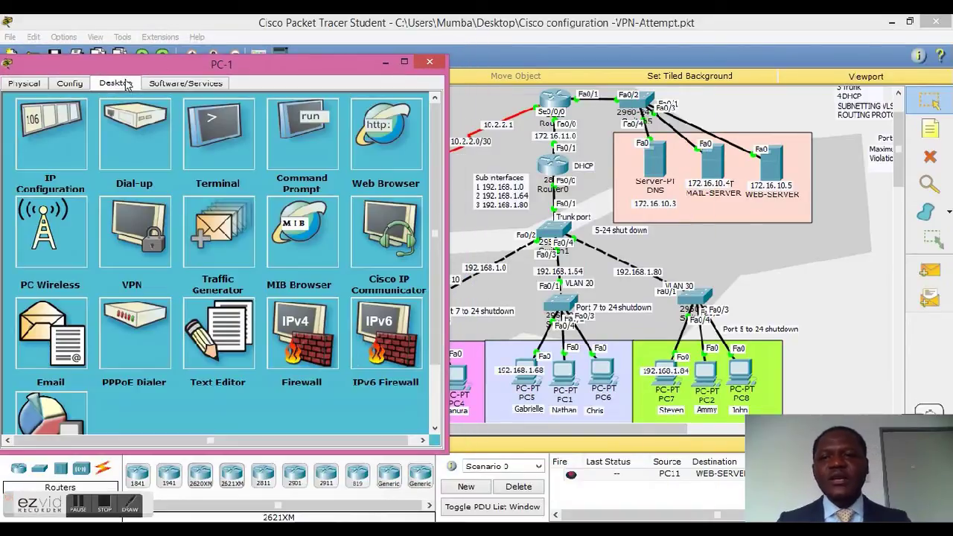
{"action": "left_click", "coordinate": [284, 106]}
{"action": "type", "text": "ping"}
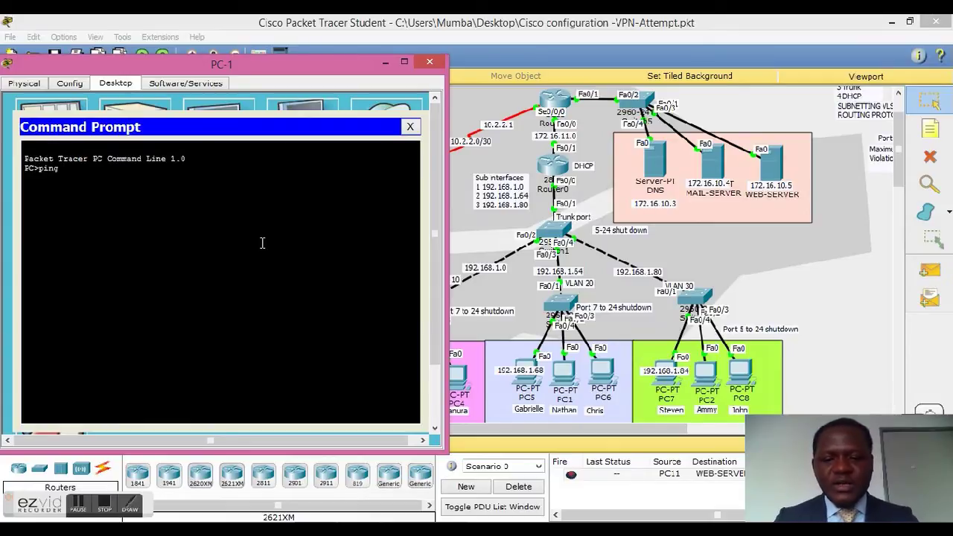
{"action": "type", "text": " 172.16.10.5"}
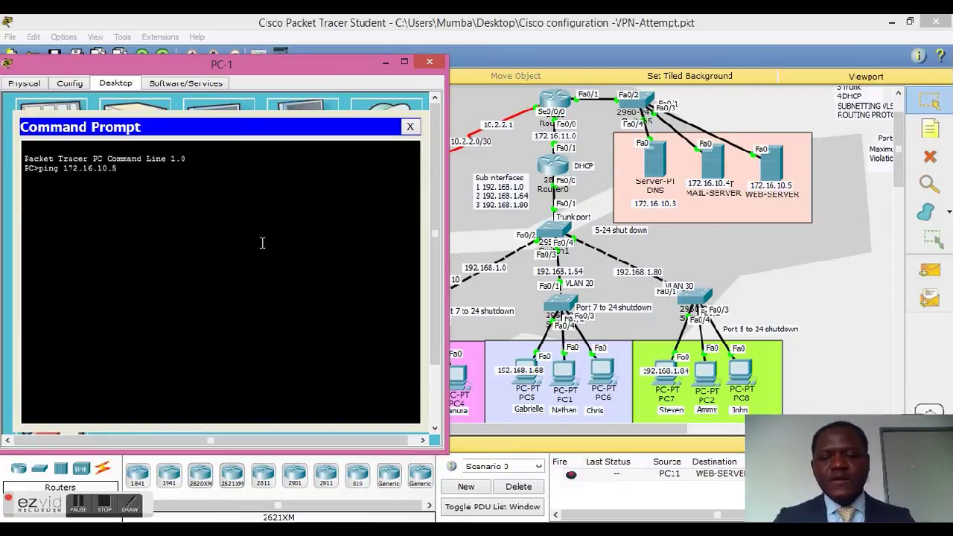
{"action": "key", "text": "Return"}
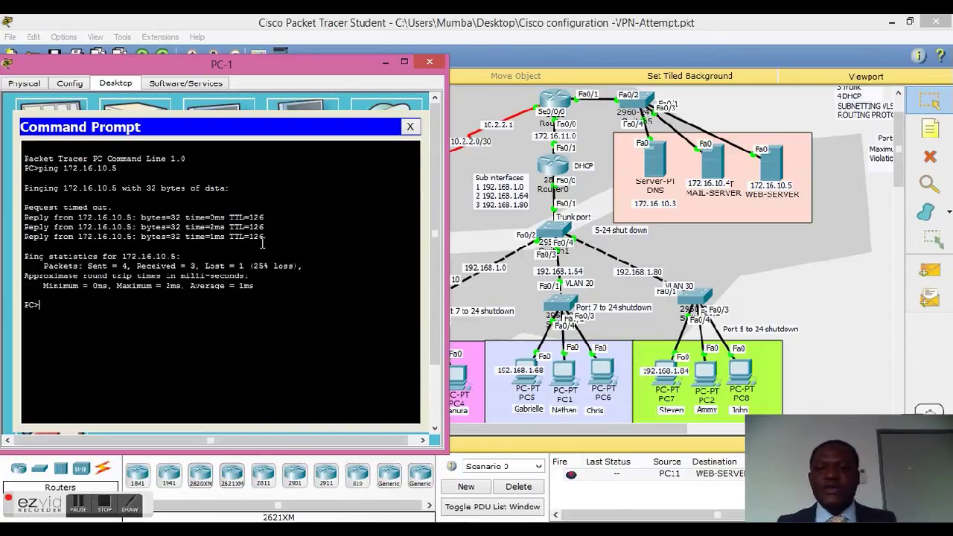
{"action": "key", "text": "Up"}
{"action": "key", "text": "Return"}
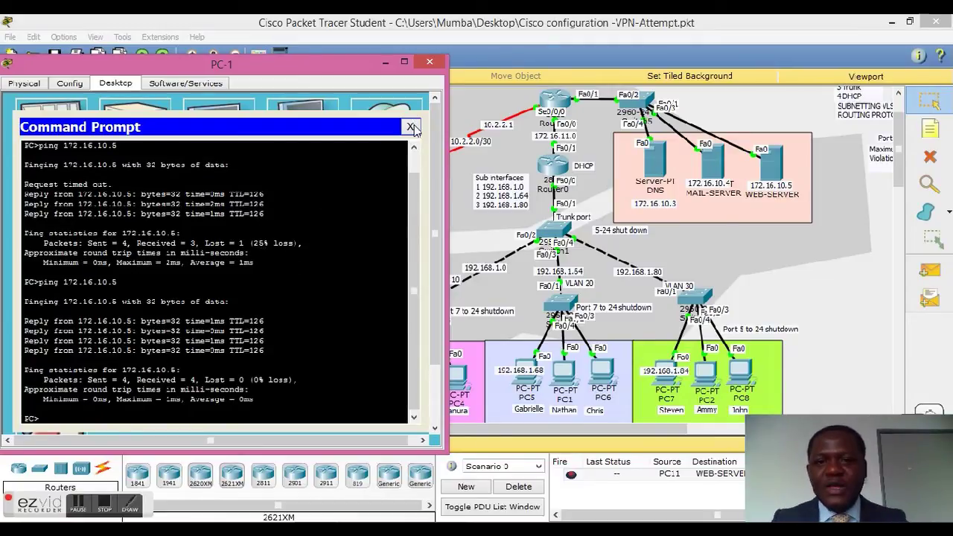
{"action": "left_click", "coordinate": [410, 127]}
{"action": "left_click", "coordinate": [399, 132]}
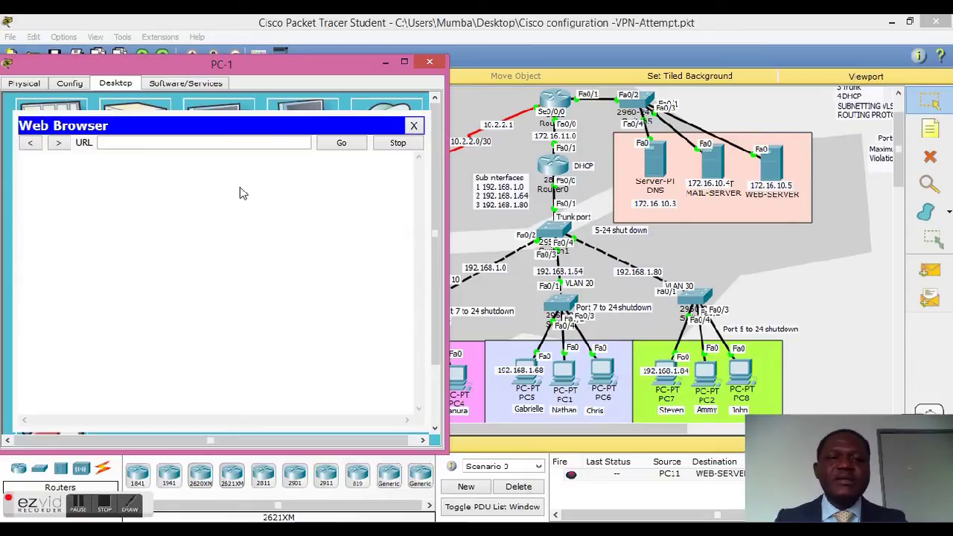
{"action": "type", "text": "www.comap"}
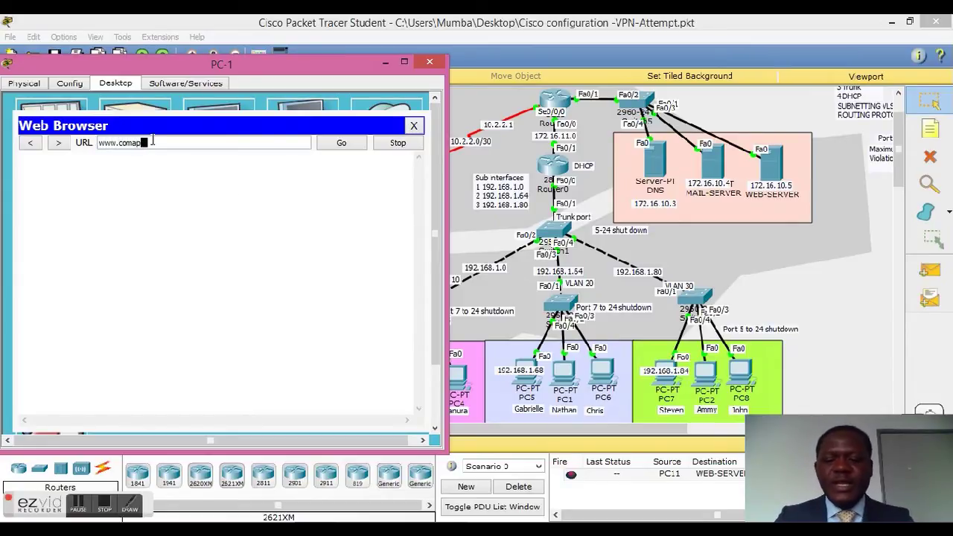
{"action": "type", "text": "any.com"}
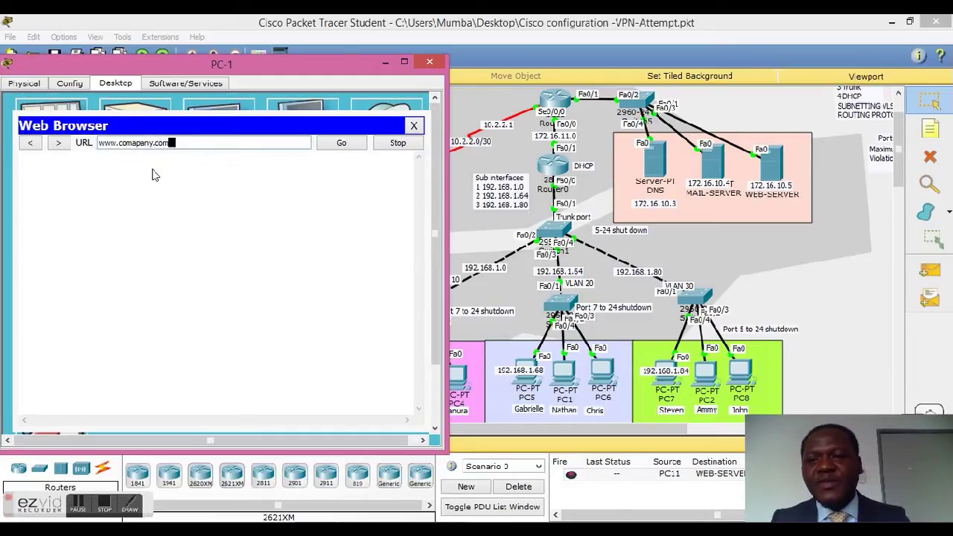
{"action": "left_click", "coordinate": [139, 144]}
{"action": "key", "text": "BackSpace"}
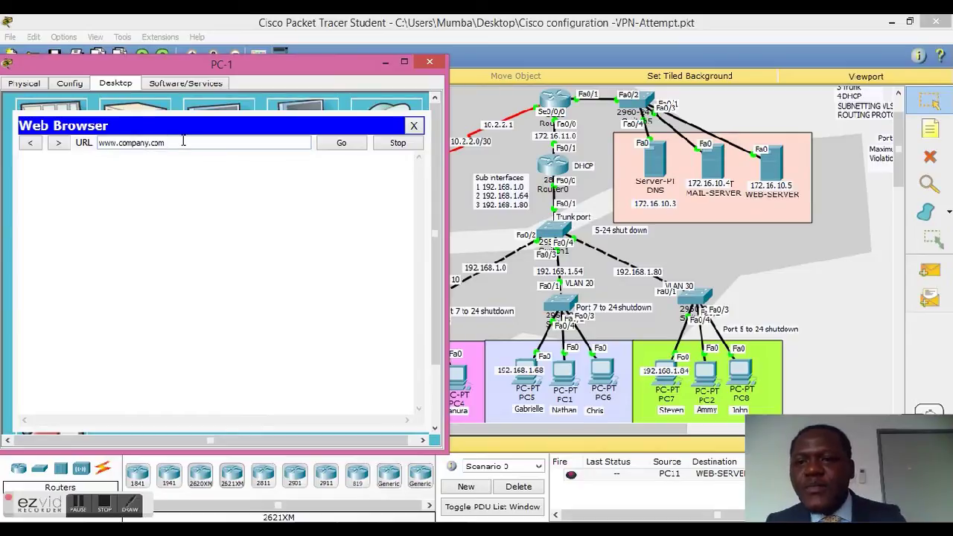
{"action": "left_click", "coordinate": [342, 143]}
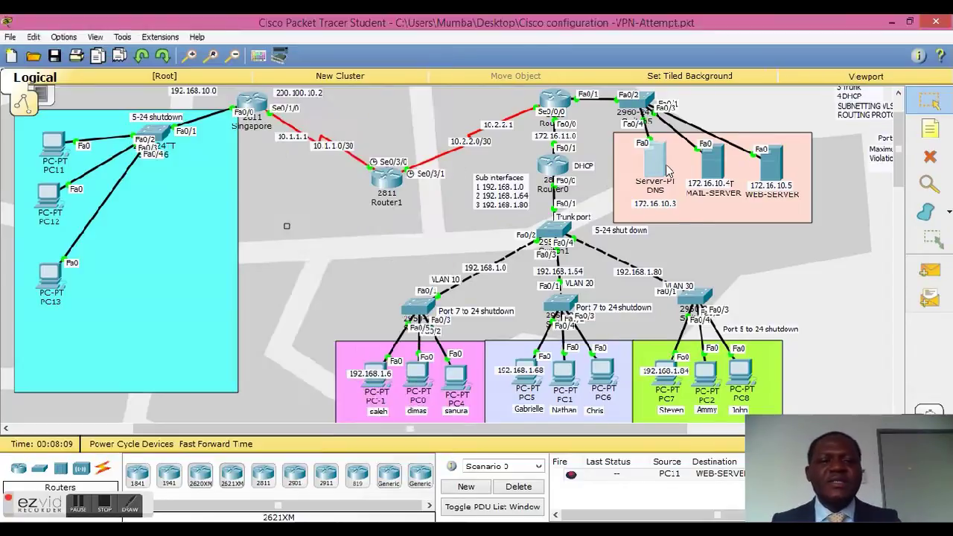
{"action": "left_click", "coordinate": [665, 170]}
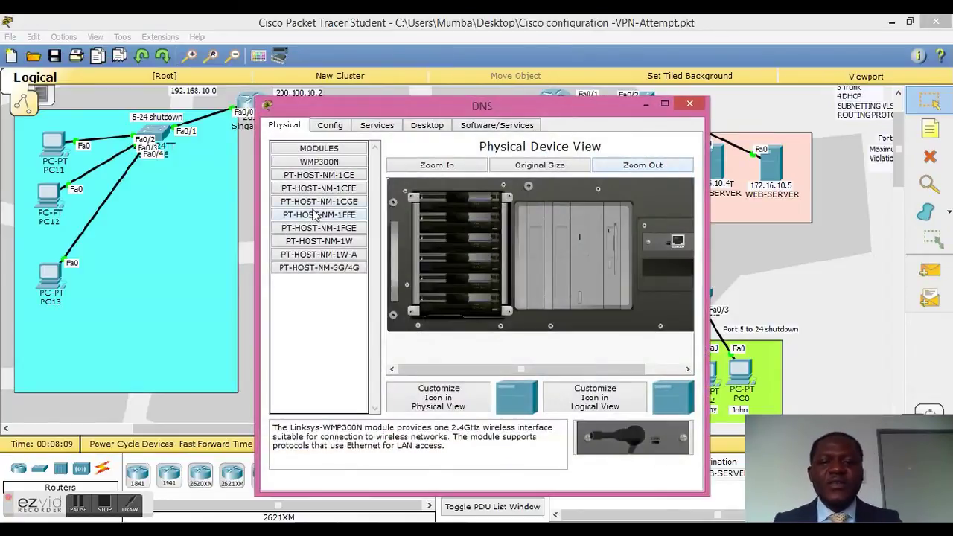
{"action": "left_click", "coordinate": [375, 127]}
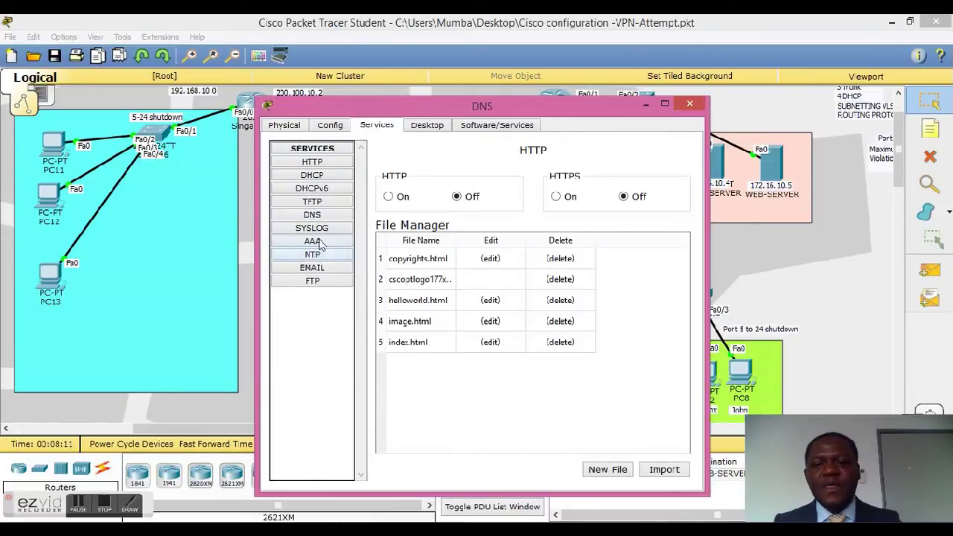
{"action": "left_click", "coordinate": [313, 215]}
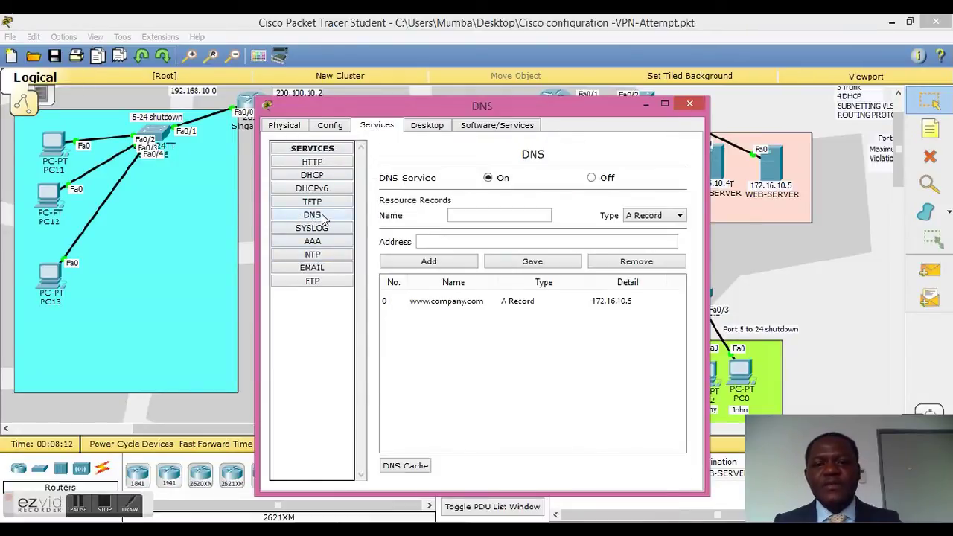
{"action": "left_click", "coordinate": [466, 306]}
{"action": "left_click_drag", "start_coordinate": [529, 216], "coordinate": [402, 246]}
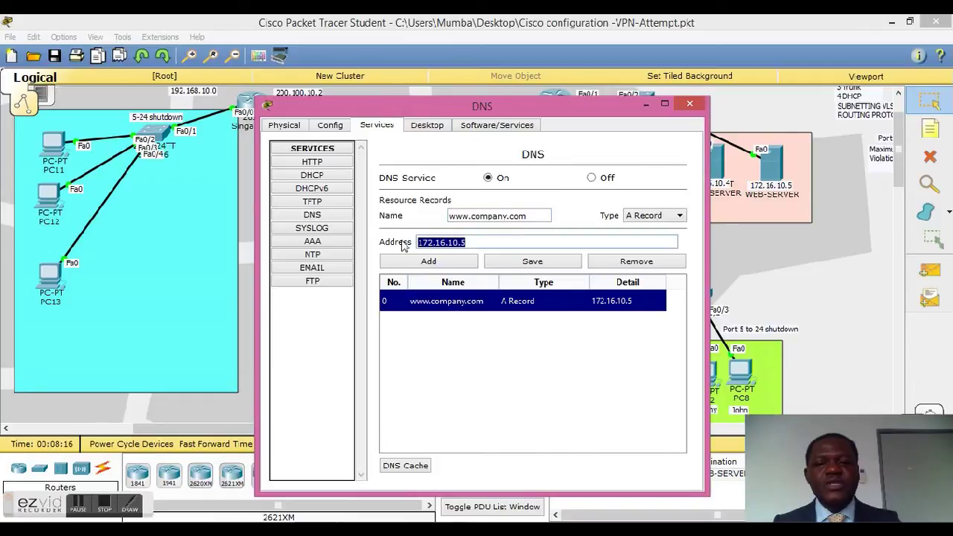
{"action": "left_click", "coordinate": [689, 106]}
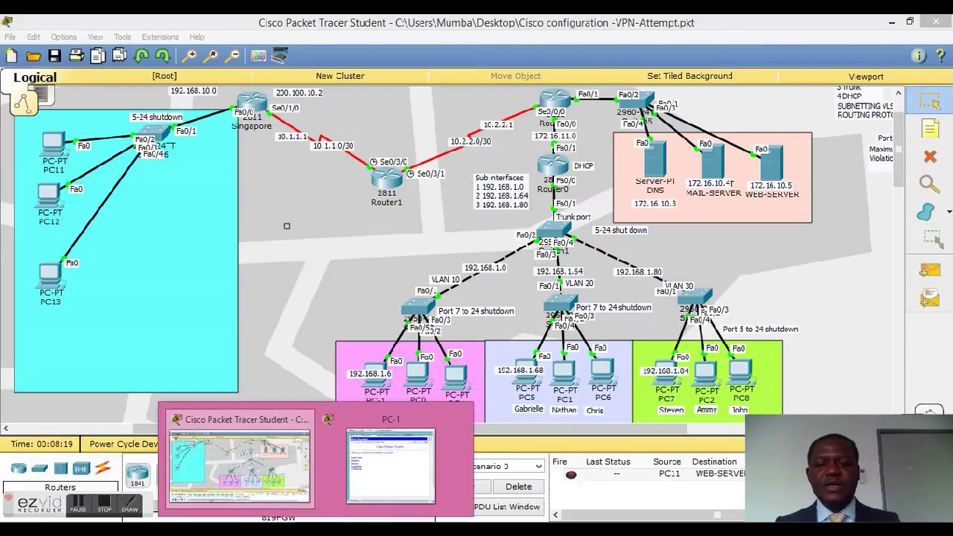
Step: Close the PC-1 window and briefly open and close PC11
{"action": "left_click", "coordinate": [298, 491]}
{"action": "left_click_drag", "start_coordinate": [170, 67], "coordinate": [283, 109]}
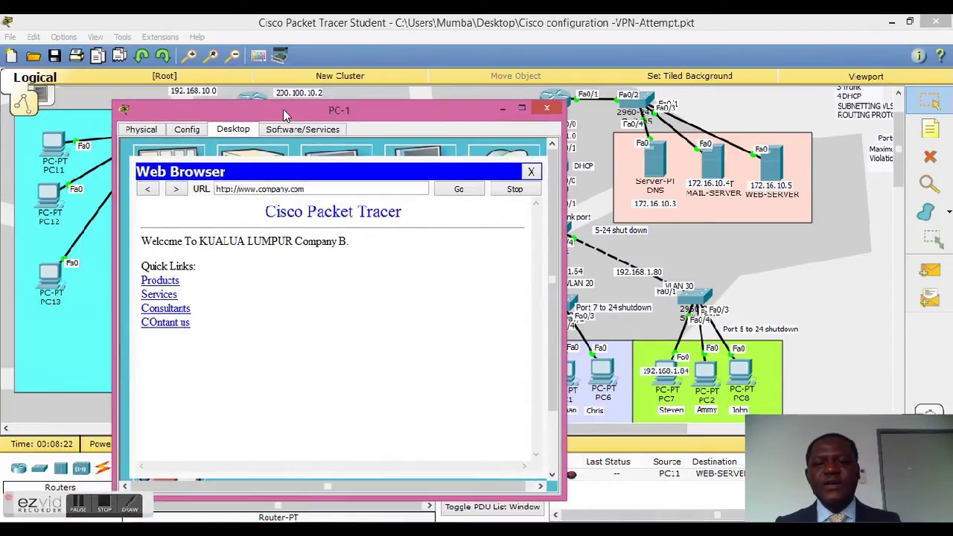
{"action": "left_click", "coordinate": [545, 110]}
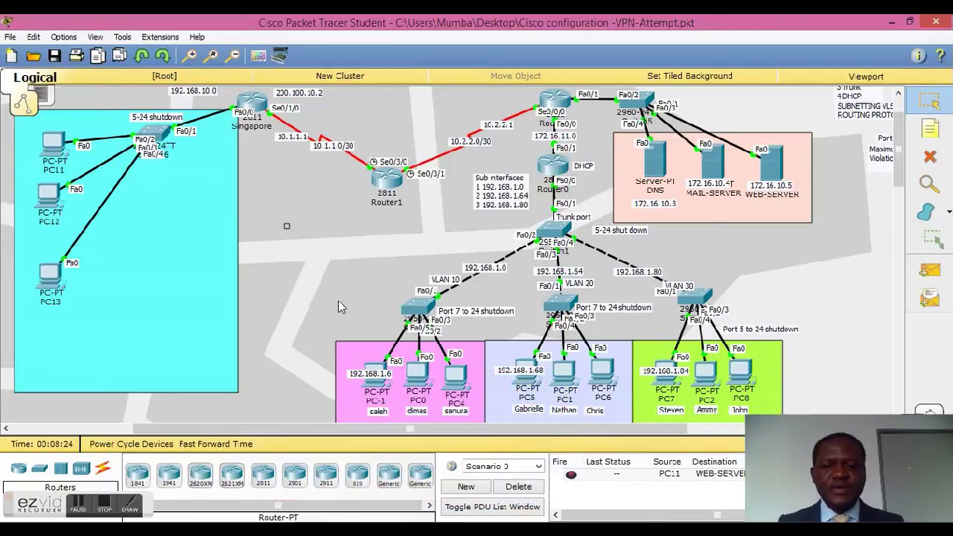
{"action": "left_click", "coordinate": [55, 145]}
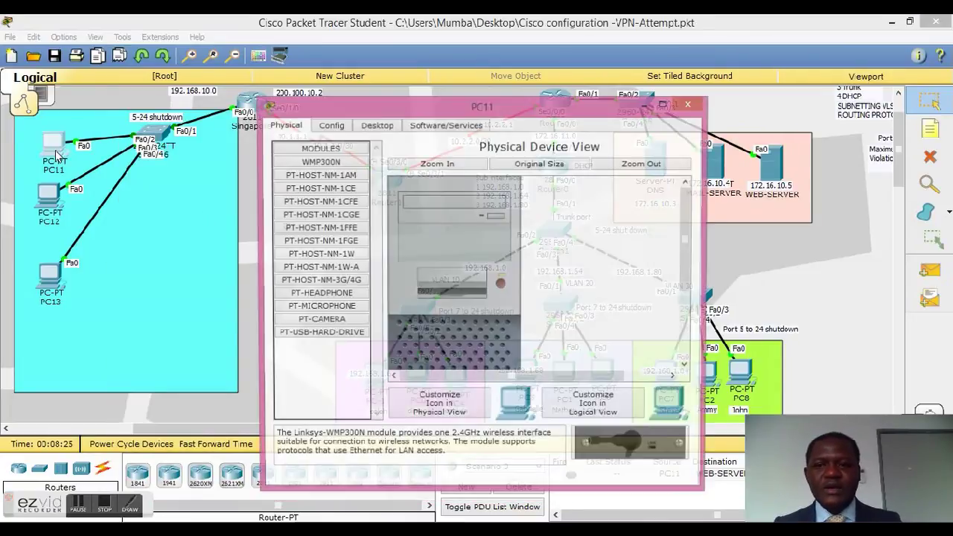
{"action": "left_click", "coordinate": [688, 103]}
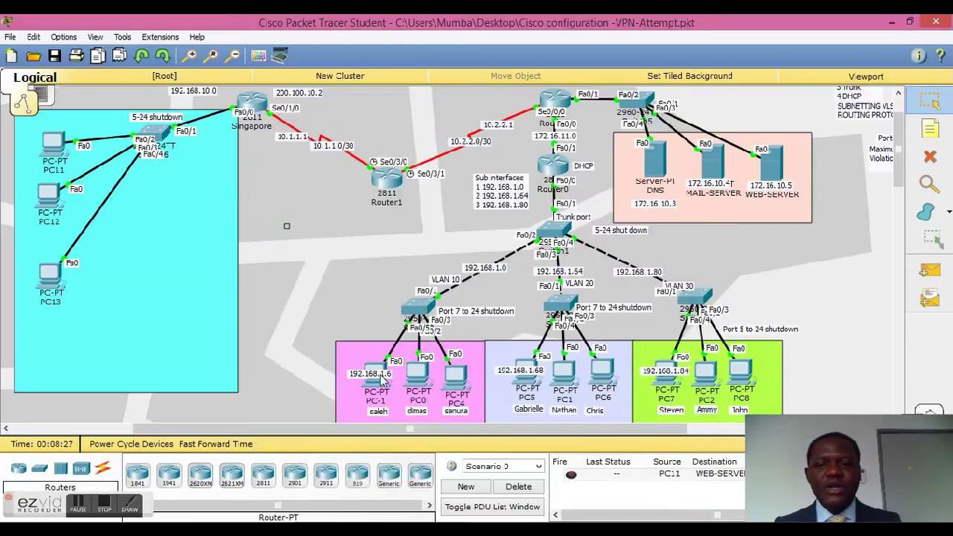
{"action": "left_click", "coordinate": [566, 376]}
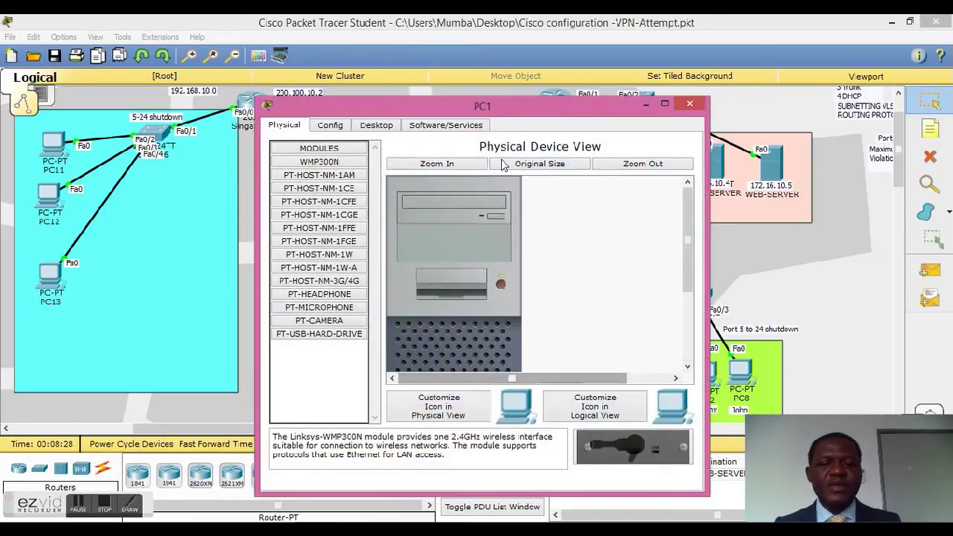
{"action": "left_click_drag", "start_coordinate": [547, 105], "coordinate": [327, 41]}
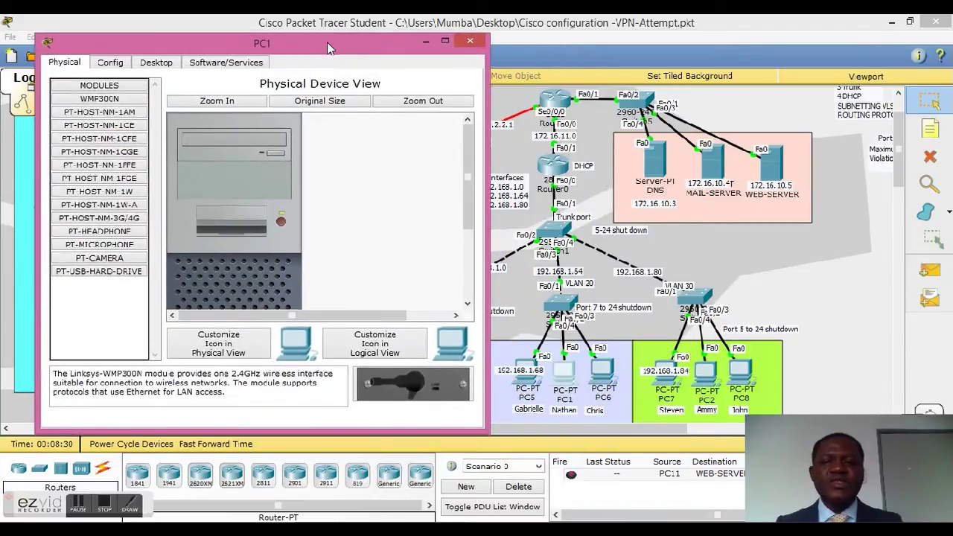
{"action": "left_click", "coordinate": [155, 64]}
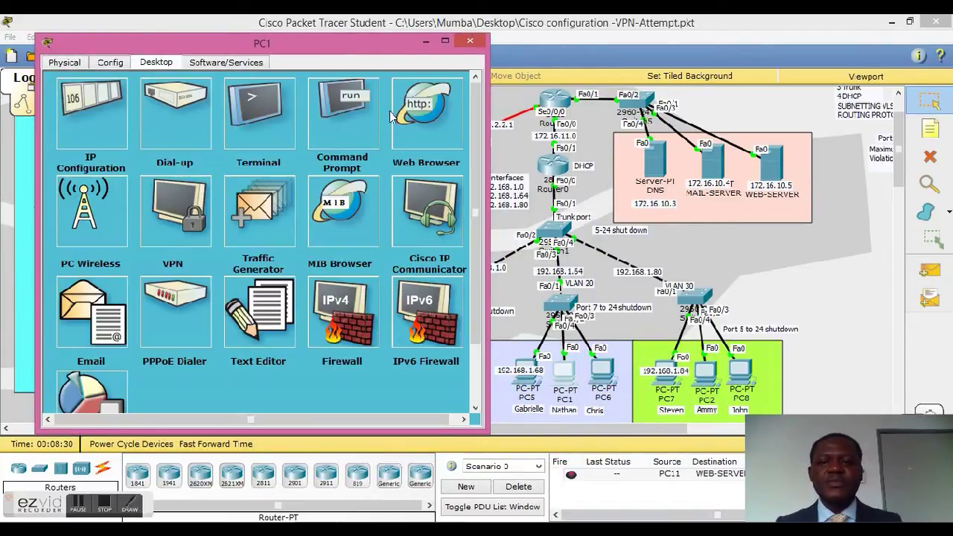
{"action": "left_click", "coordinate": [414, 120]}
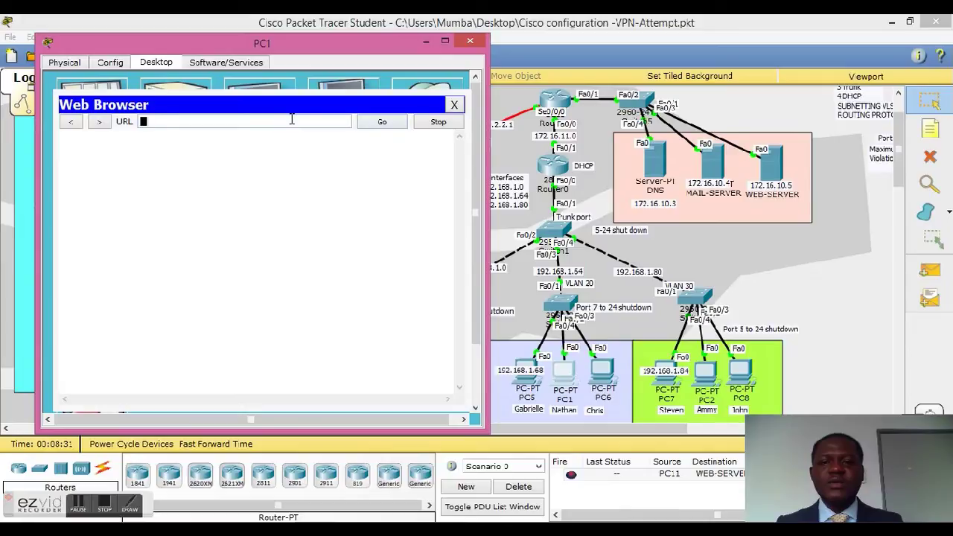
{"action": "type", "text": "www.company.com"}
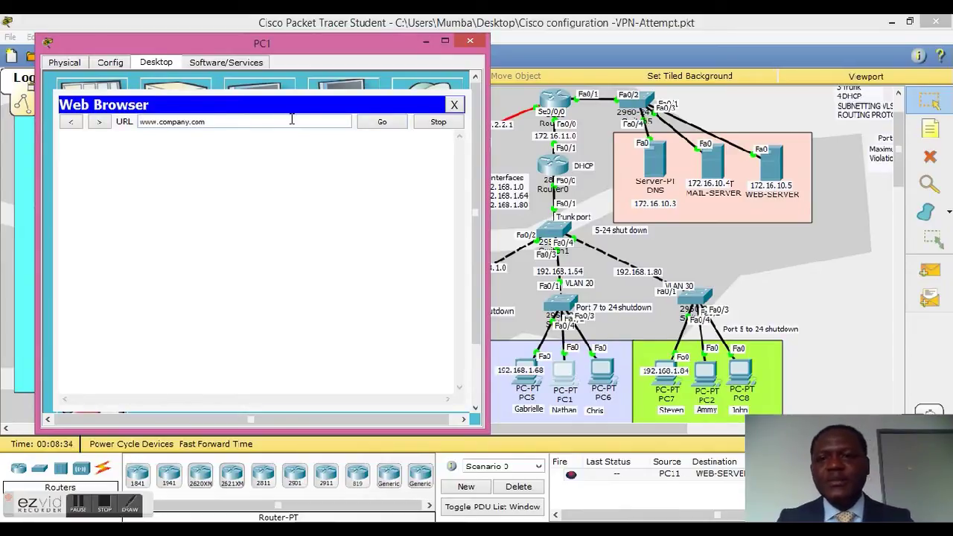
{"action": "left_click", "coordinate": [391, 124]}
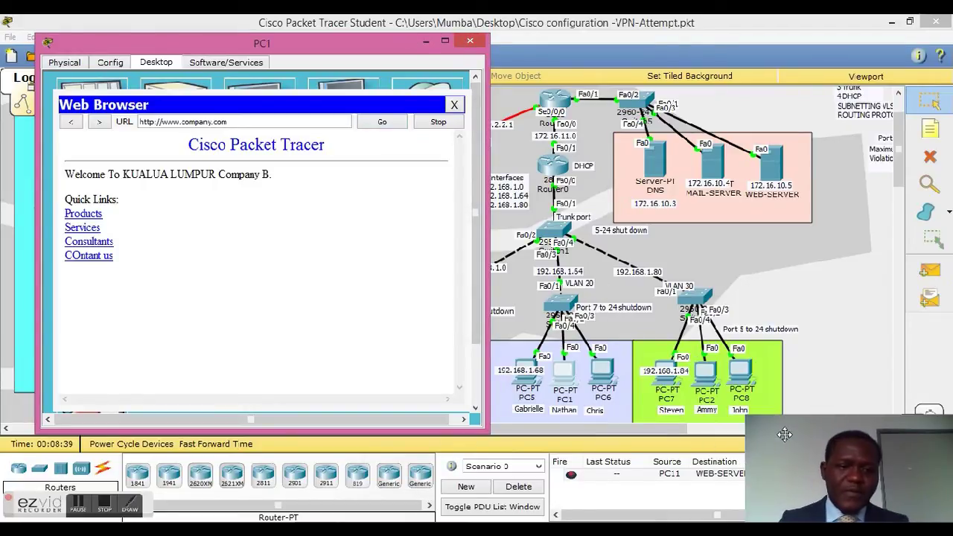
{"action": "left_click_drag", "start_coordinate": [783, 432], "coordinate": [780, 402]}
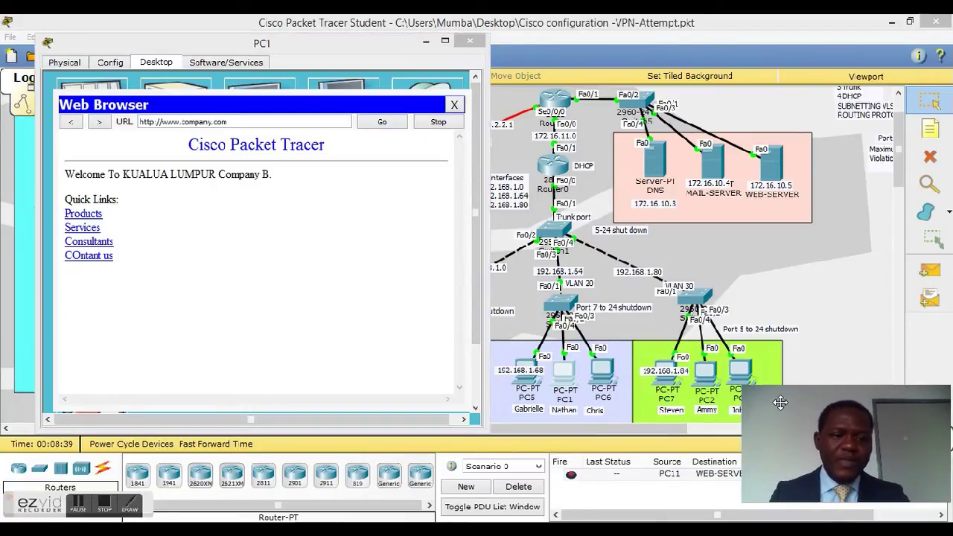
{"action": "left_click", "coordinate": [468, 42]}
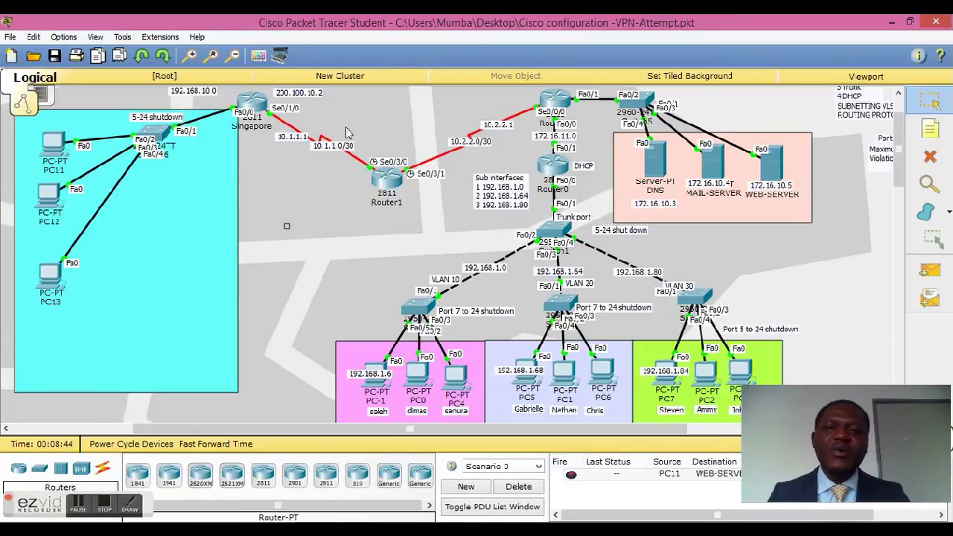
Step: Open the Singapore router's CLI and enter privileged exec mode with en
{"action": "left_click", "coordinate": [253, 108]}
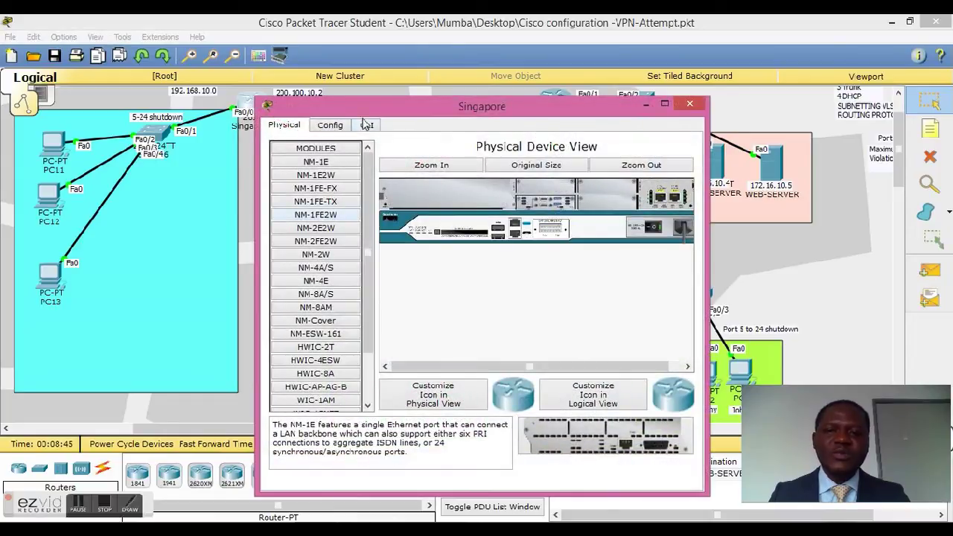
{"action": "left_click", "coordinate": [365, 128]}
{"action": "left_click", "coordinate": [430, 290]}
{"action": "key", "text": "Return"}
{"action": "key", "text": "Return"}
{"action": "key", "text": "Return"}
{"action": "key", "text": "Return"}
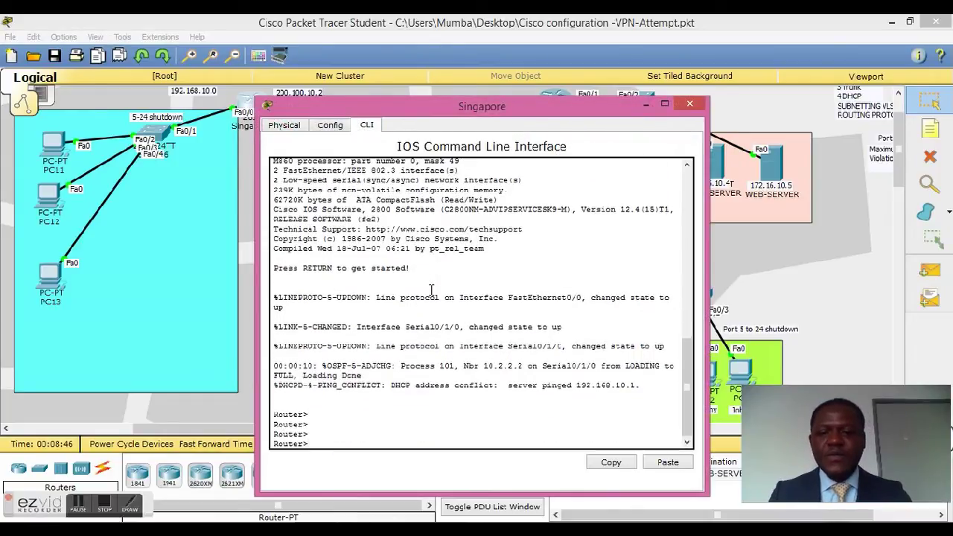
{"action": "type", "text": "en"}
{"action": "key", "text": "Return"}
{"action": "key", "text": "Return"}
{"action": "key", "text": "Return"}
Step: Run show ip route to confirm OSPF routes to 10.2.2.0 and 172.16.10.0, then close the router
{"action": "type", "text": "sho"}
{"action": "key", "text": "Tab"}
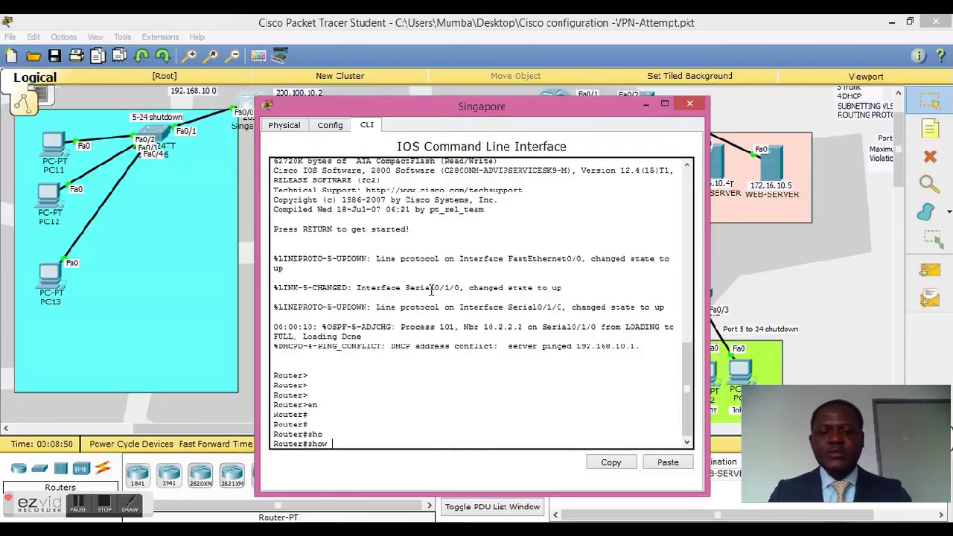
{"action": "type", "text": "ip"}
{"action": "key", "text": "Tab"}
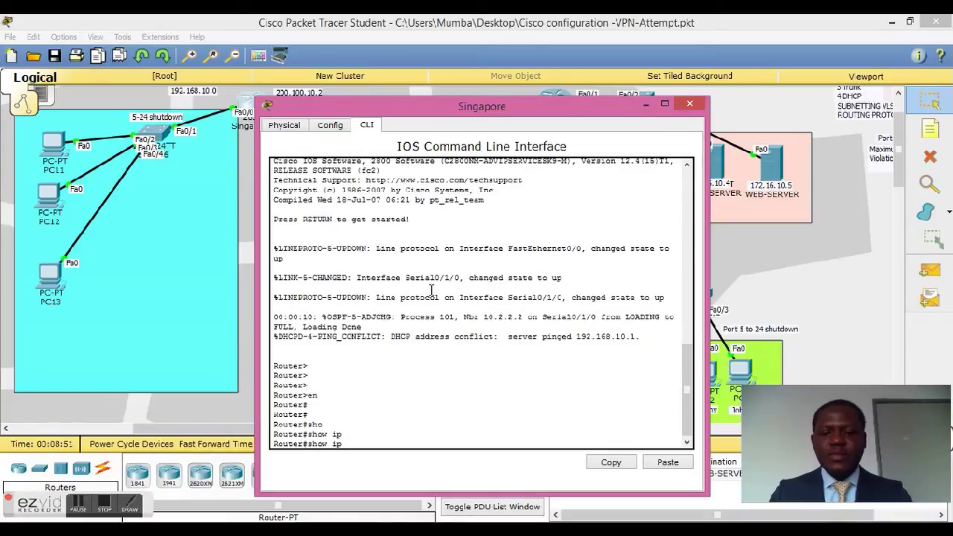
{"action": "type", "text": "r"}
{"action": "key", "text": "Tab"}
{"action": "type", "text": "ou"}
{"action": "key", "text": "Tab"}
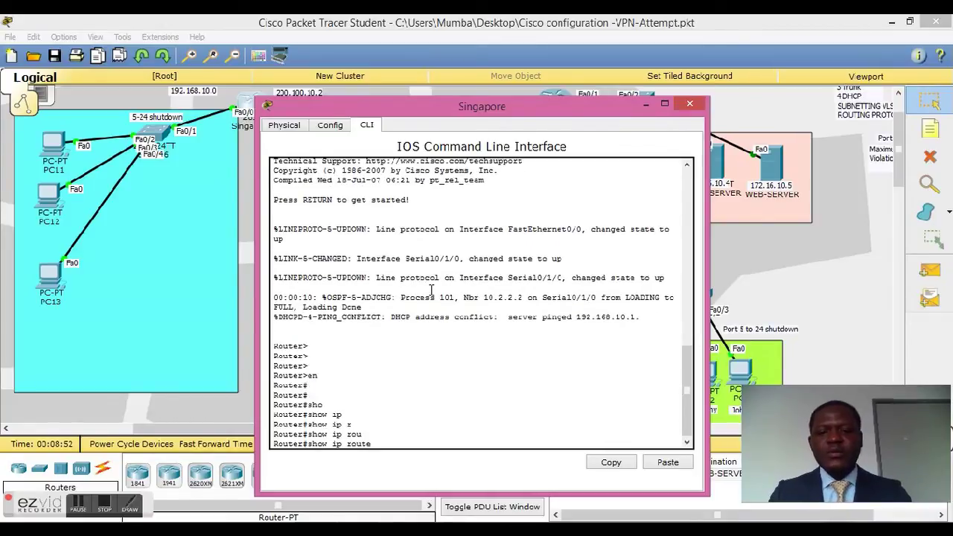
{"action": "key", "text": "Return"}
{"action": "key", "text": "Return"}
{"action": "key", "text": "Return"}
{"action": "key", "text": "Return"}
{"action": "key", "text": "Return"}
{"action": "key", "text": "Return"}
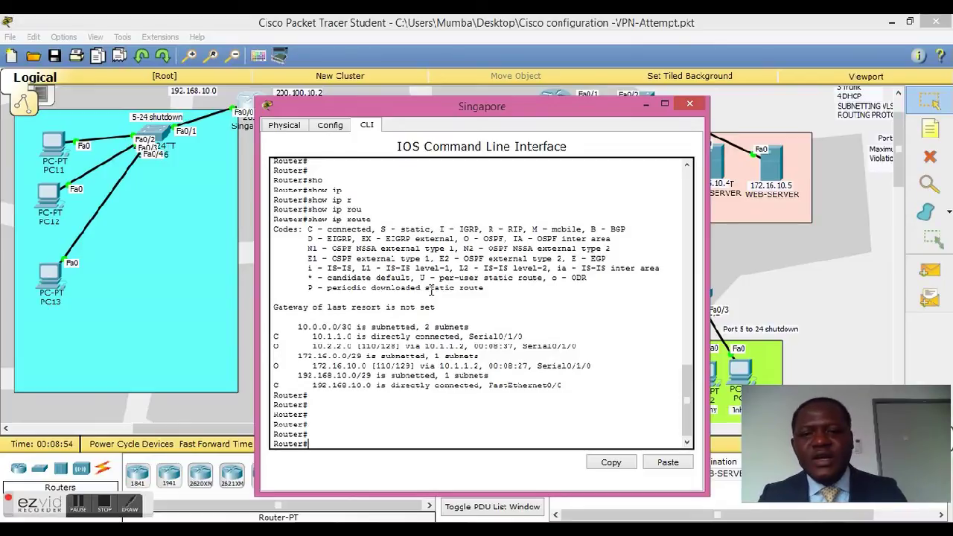
{"action": "key", "text": "Return"}
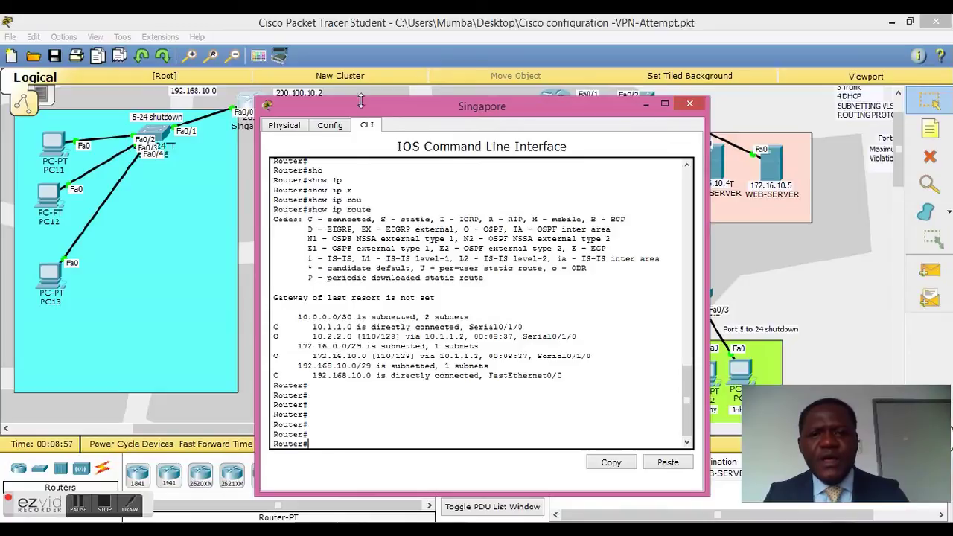
{"action": "left_click_drag", "start_coordinate": [361, 109], "coordinate": [600, 112]}
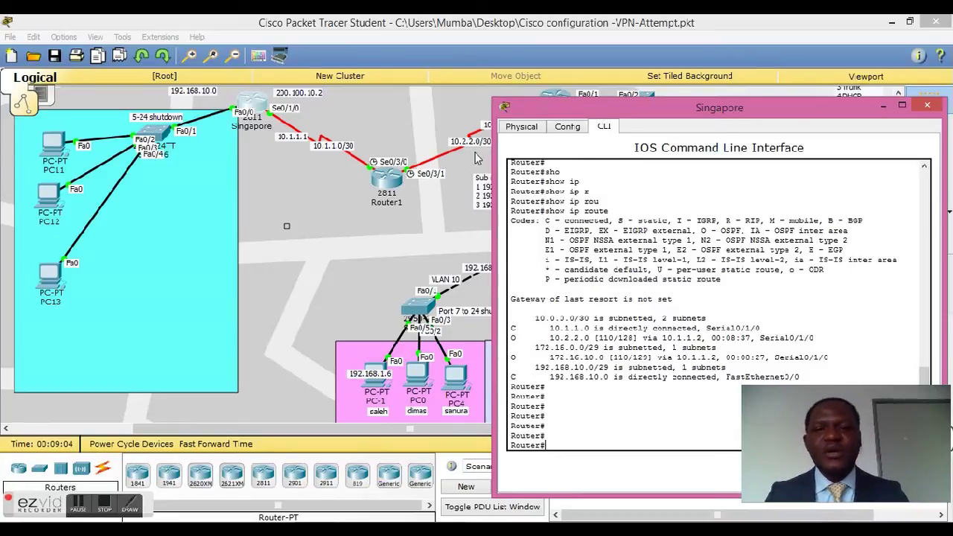
{"action": "left_click_drag", "start_coordinate": [744, 105], "coordinate": [429, 84]}
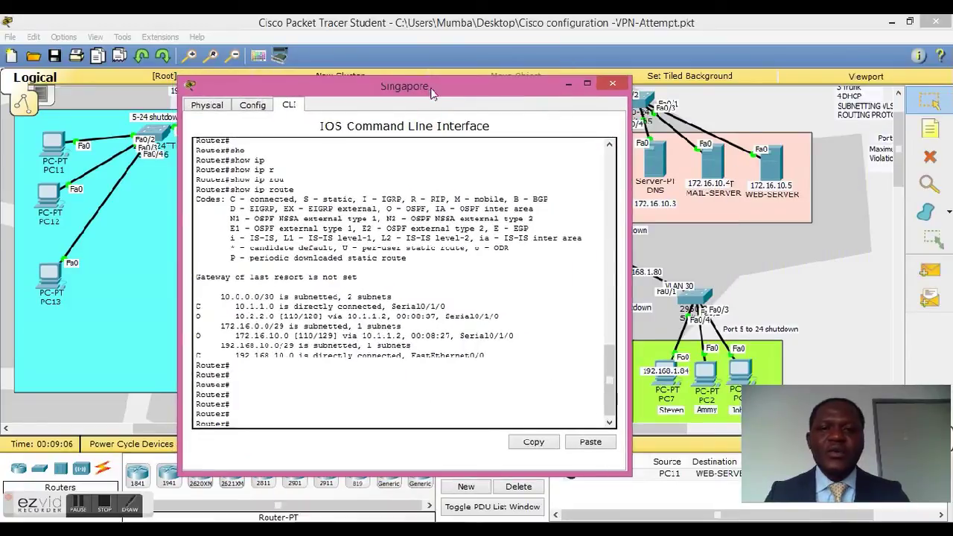
{"action": "left_click", "coordinate": [612, 84]}
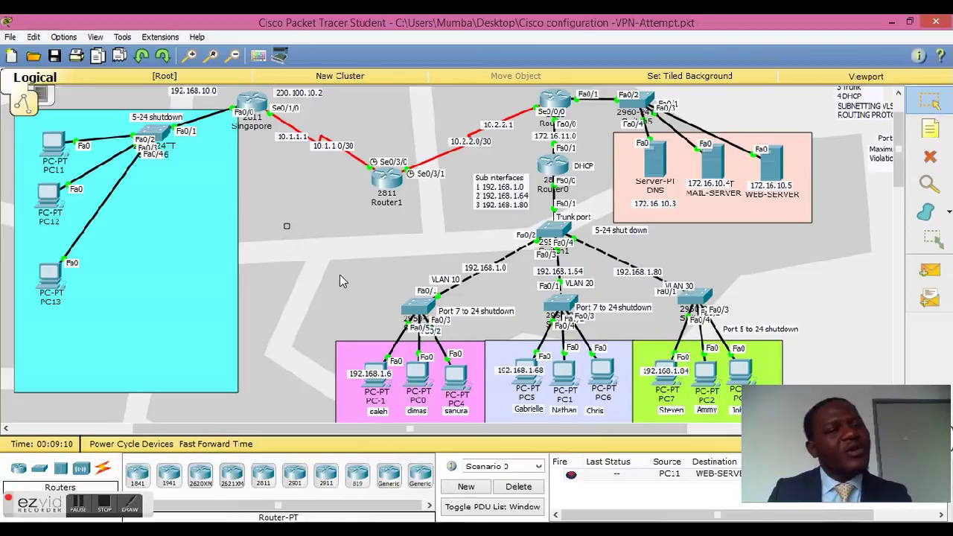
Step: Review each mail user account in MAIL-SERVER's EMAIL service for domain company.com, then close it
{"action": "left_click", "coordinate": [720, 169]}
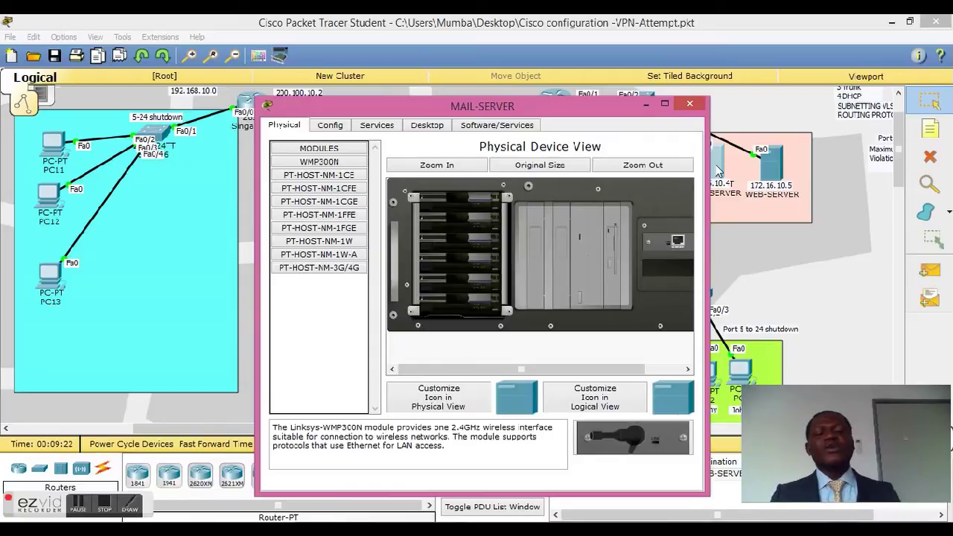
{"action": "left_click", "coordinate": [371, 127]}
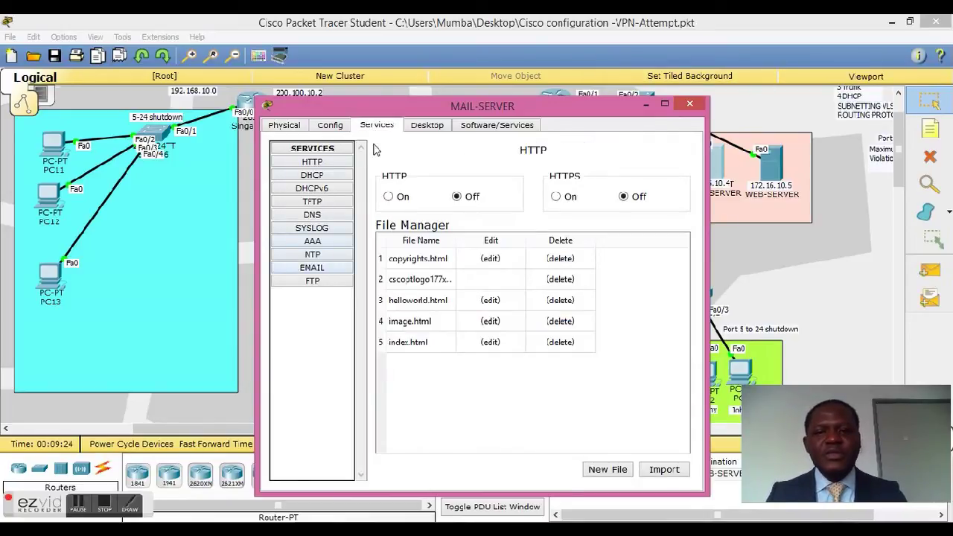
{"action": "left_click", "coordinate": [326, 269]}
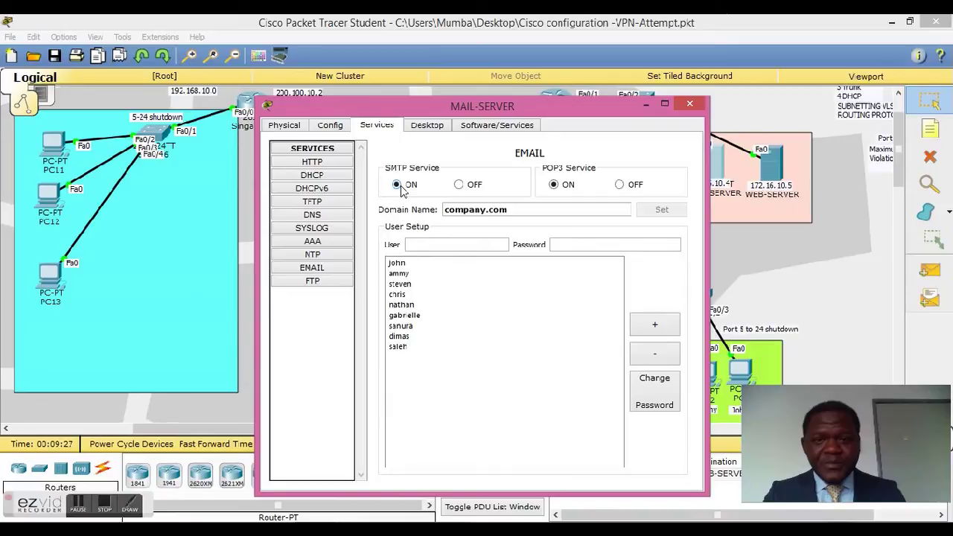
{"action": "left_click", "coordinate": [402, 262]}
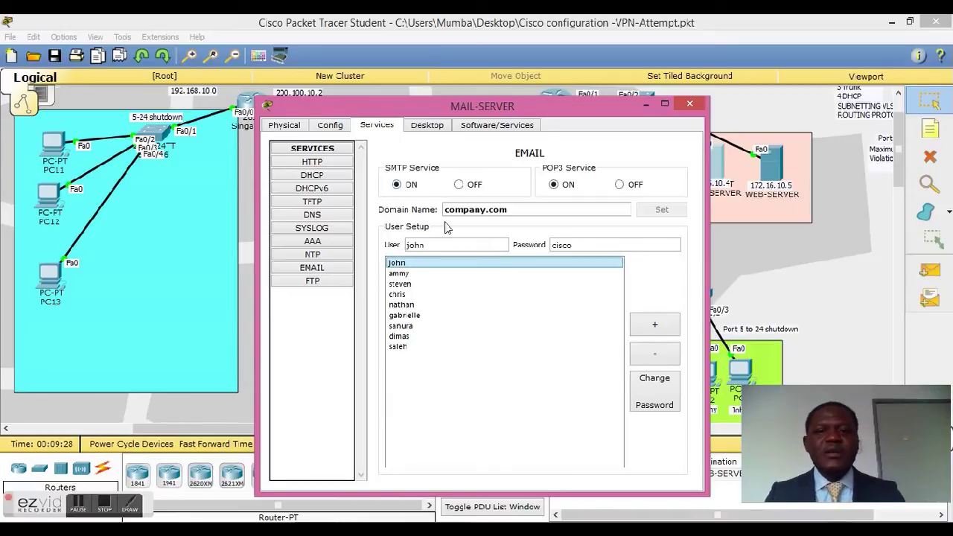
{"action": "left_click_drag", "start_coordinate": [516, 210], "coordinate": [421, 210]}
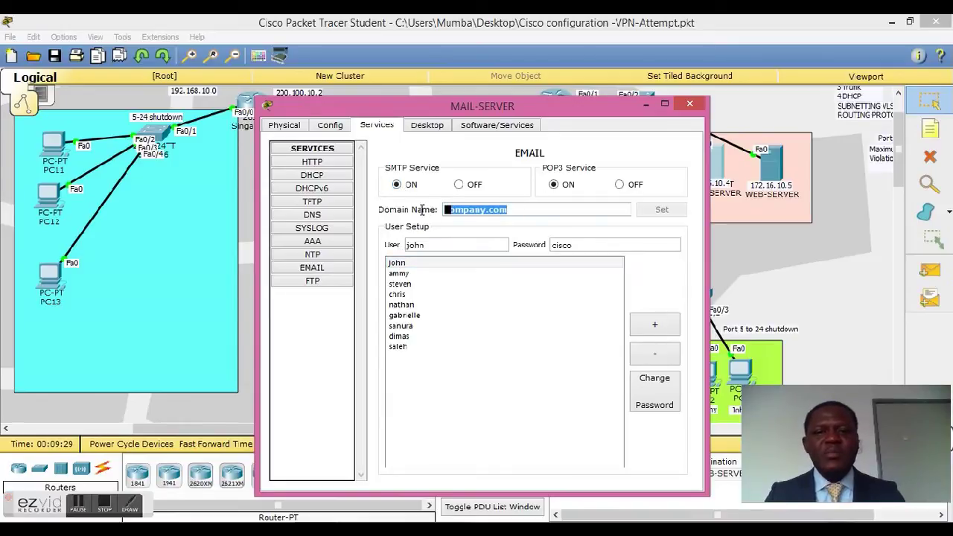
{"action": "left_click", "coordinate": [392, 283]}
{"action": "left_click", "coordinate": [414, 317]}
{"action": "left_click", "coordinate": [414, 349]}
{"action": "left_click", "coordinate": [423, 326]}
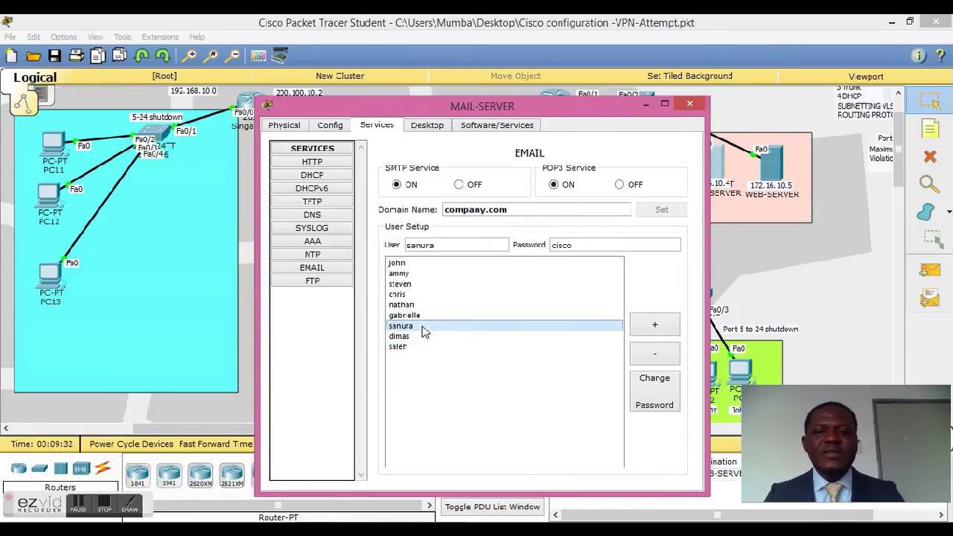
{"action": "left_click", "coordinate": [449, 296]}
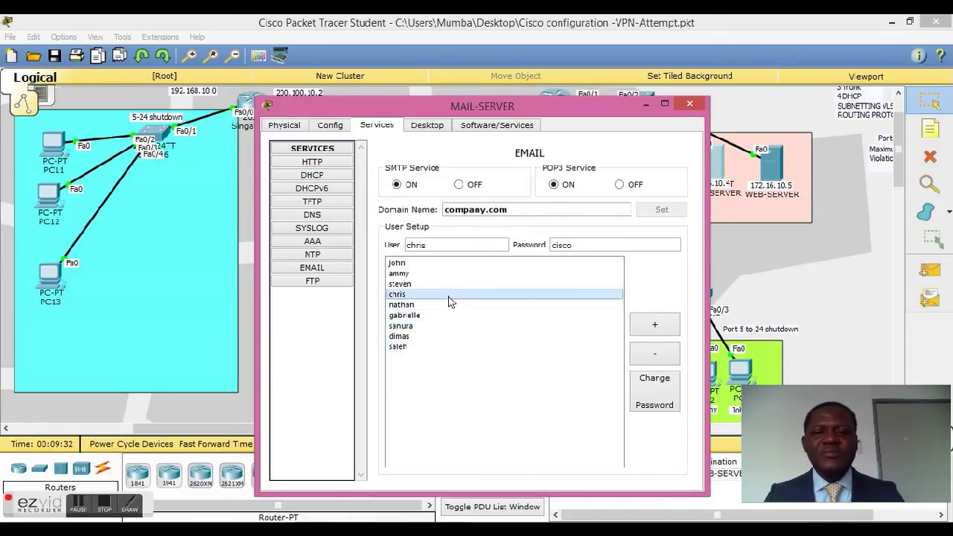
{"action": "left_click", "coordinate": [692, 105]}
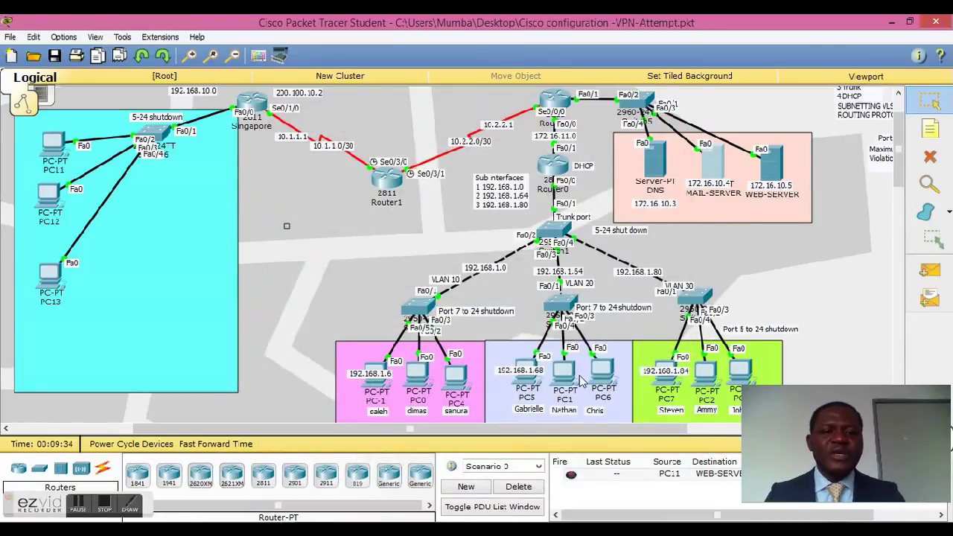
Step: Open and close PC11, then bring up PC1's IPv4 Firewall settings
{"action": "left_click", "coordinate": [54, 141]}
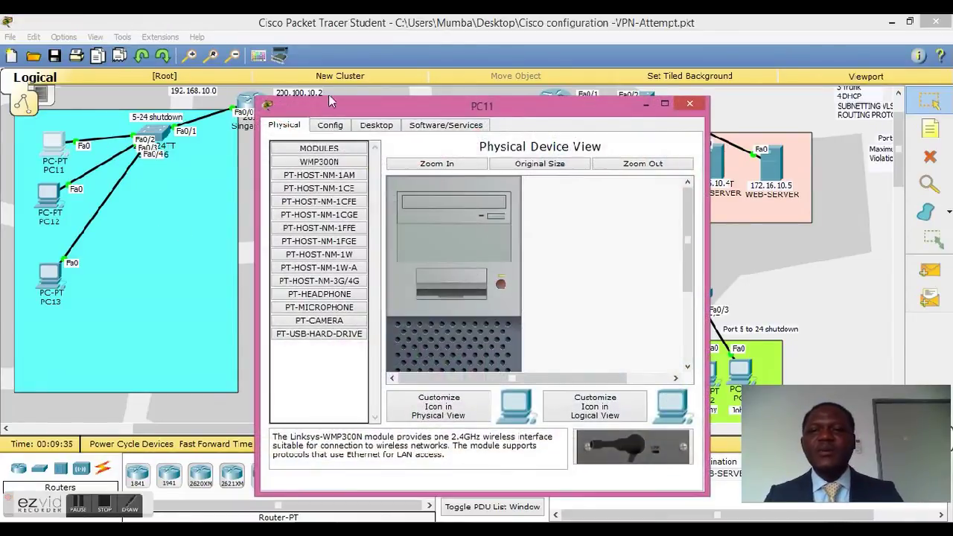
{"action": "left_click", "coordinate": [690, 104]}
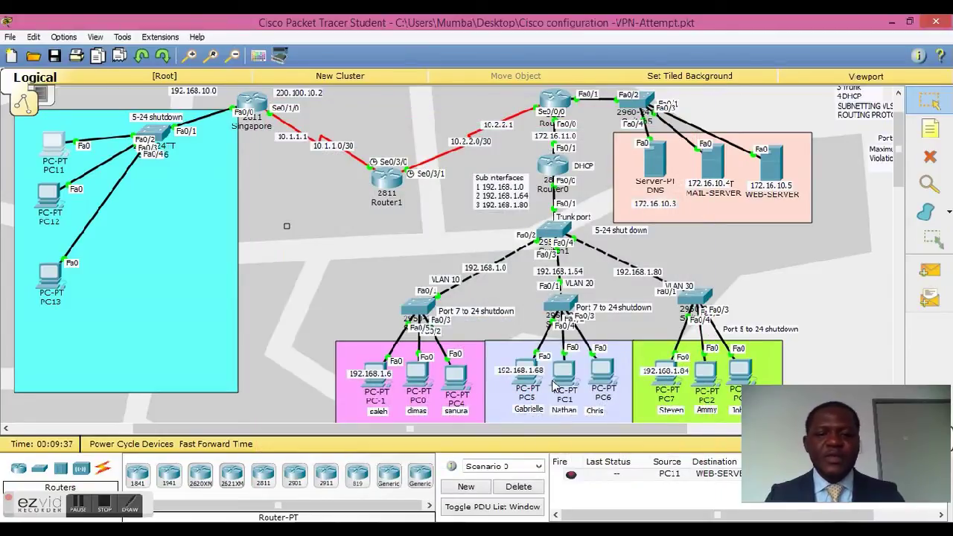
{"action": "left_click", "coordinate": [564, 383]}
{"action": "left_click", "coordinate": [559, 365]}
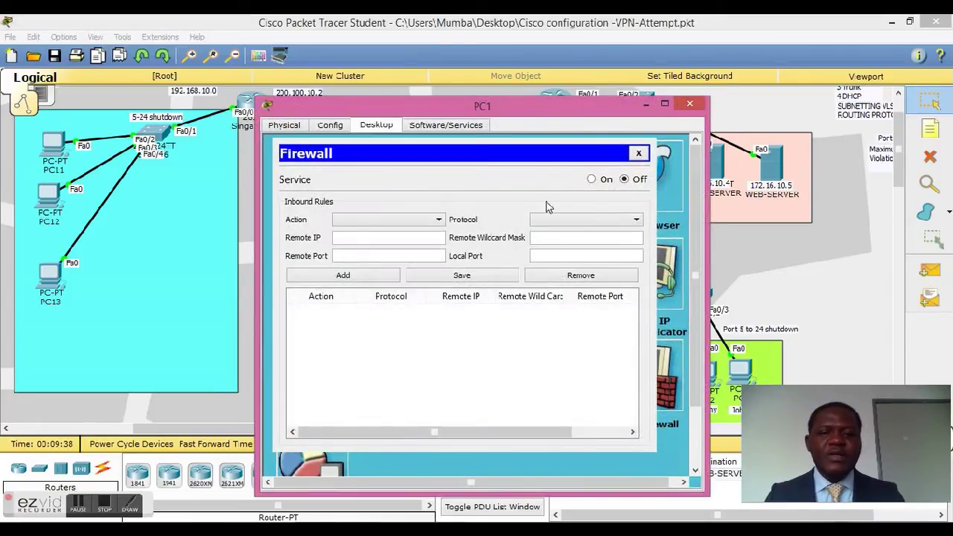
Step: Close the Firewall settings, PC1's mail account setup form and PC1's window
{"action": "left_click", "coordinate": [639, 153]}
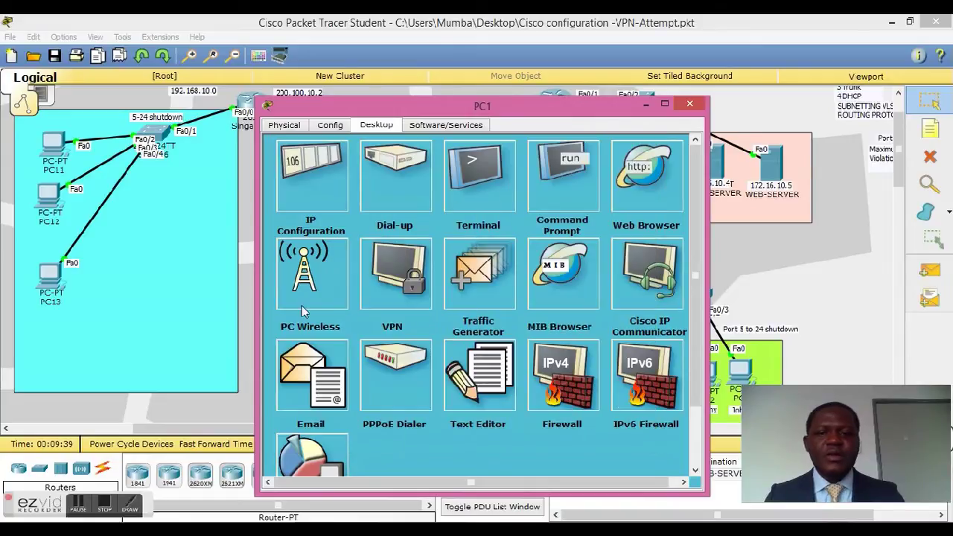
{"action": "left_click", "coordinate": [307, 365]}
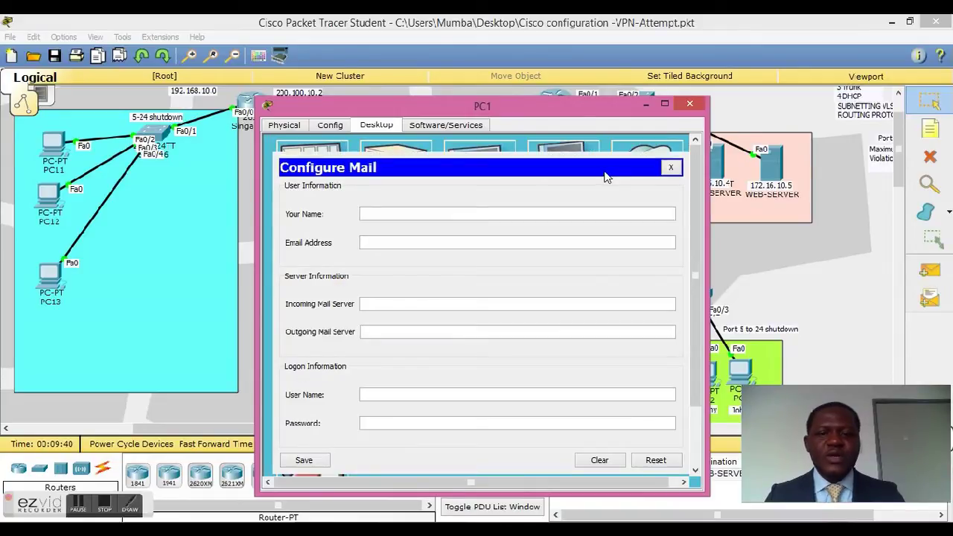
{"action": "left_click", "coordinate": [671, 168]}
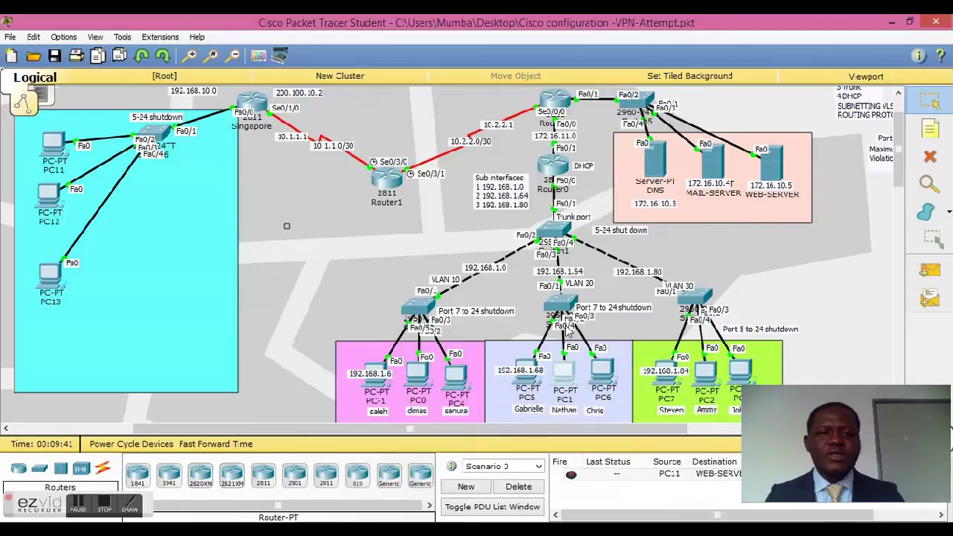
{"action": "left_click", "coordinate": [690, 105]}
Step: Bring up PC0's Email client and move its window to the upper left beside the topology
{"action": "left_click", "coordinate": [419, 384]}
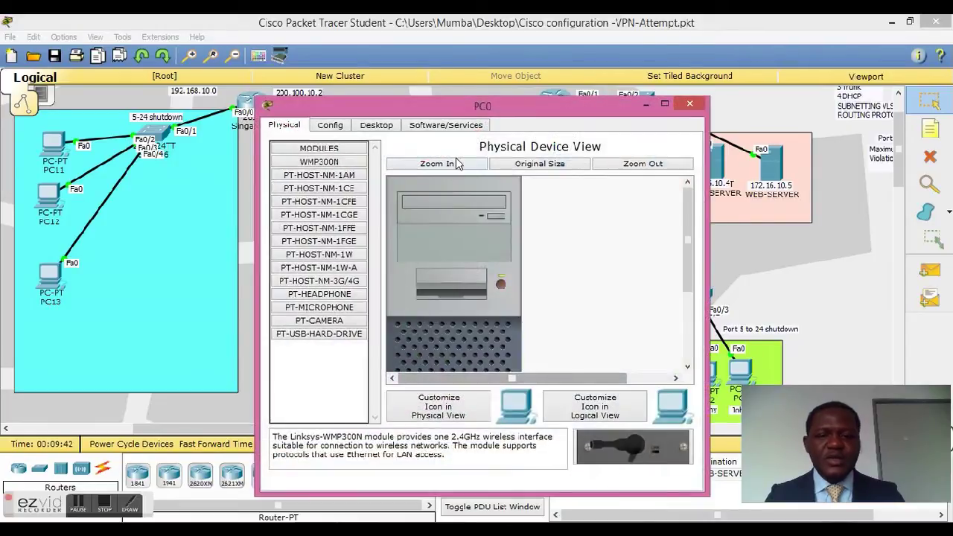
{"action": "left_click", "coordinate": [376, 124]}
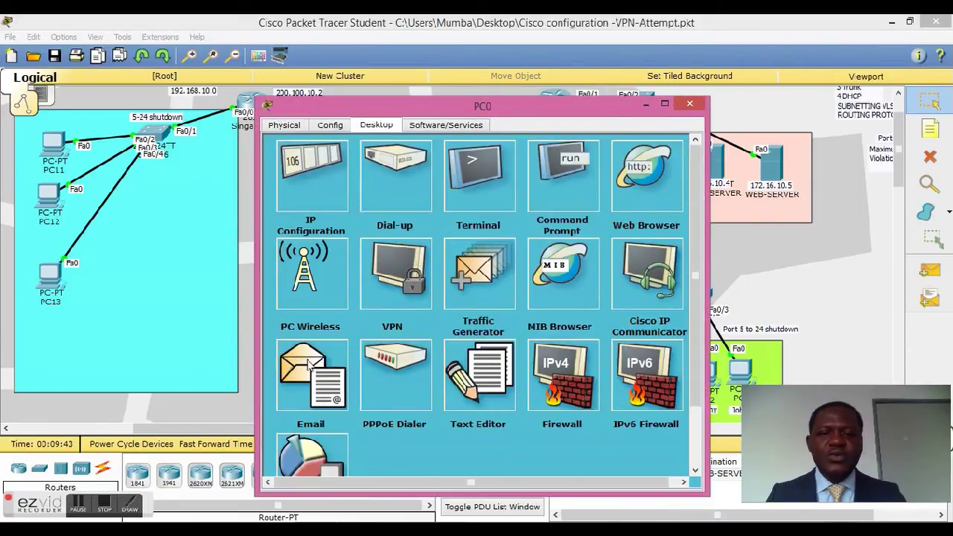
{"action": "left_click", "coordinate": [307, 364]}
{"action": "left_click_drag", "start_coordinate": [609, 116], "coordinate": [366, 67]}
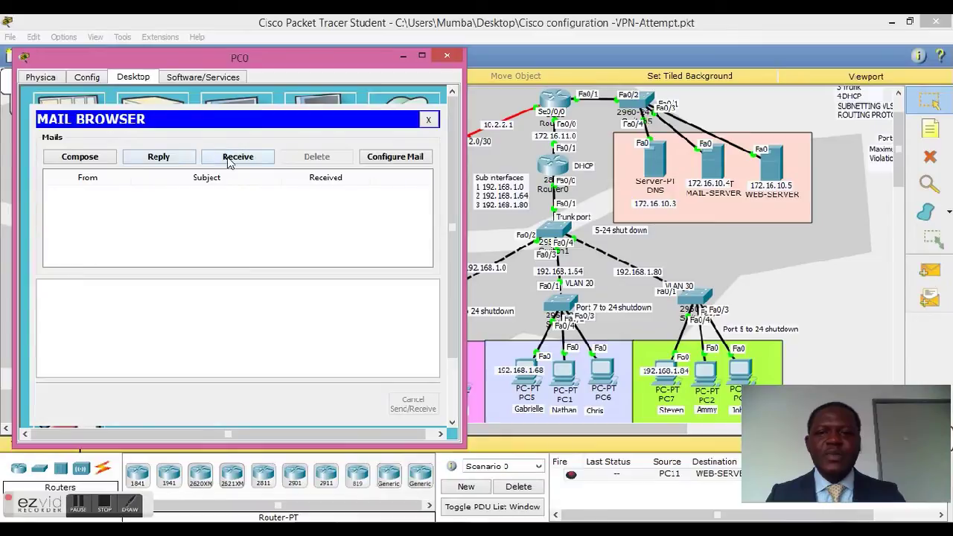
Step: Compose and send a greeting mail from PC0 to the colleague's company.com address
{"action": "left_click", "coordinate": [104, 160]}
{"action": "left_click", "coordinate": [170, 138]}
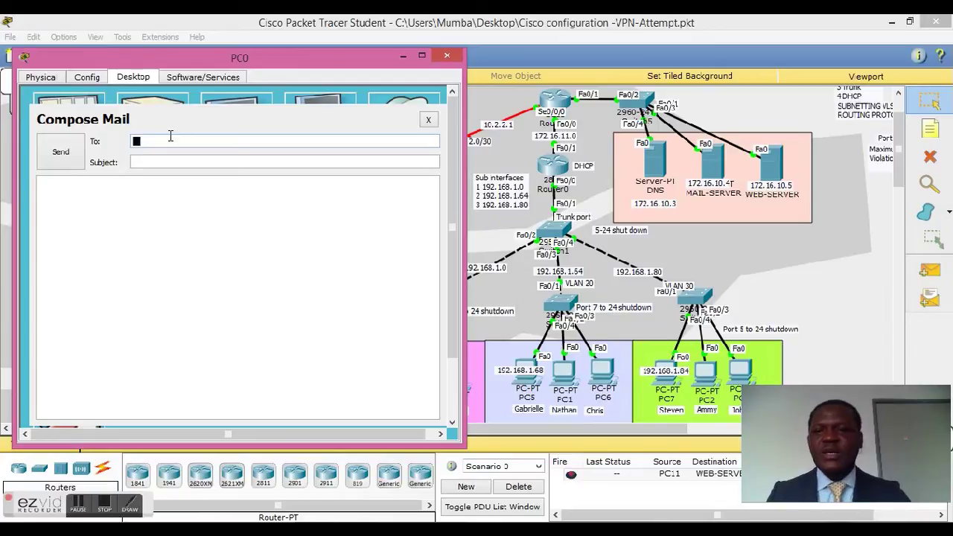
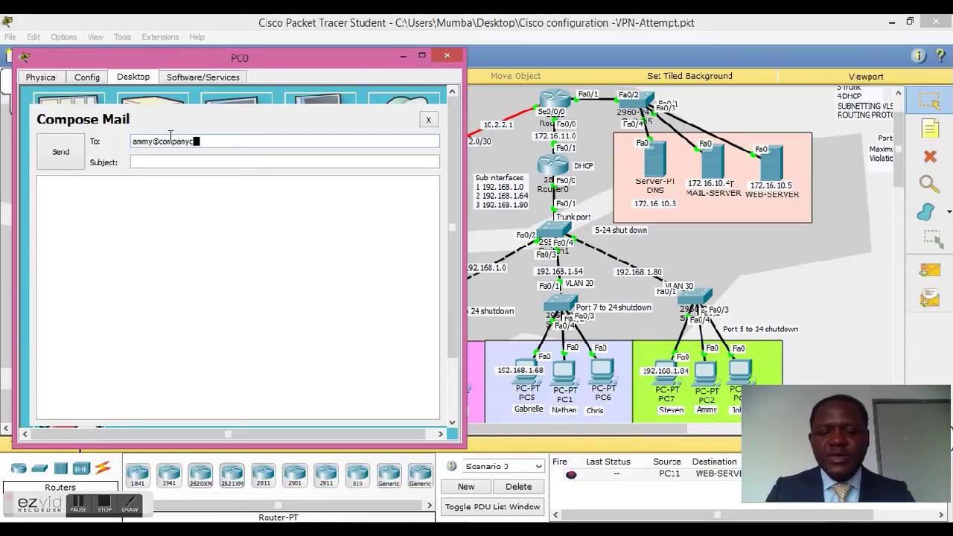
{"action": "key", "text": "Tab"}
{"action": "type", "text": "Hello ammy"}
{"action": "key", "text": "Tab"}
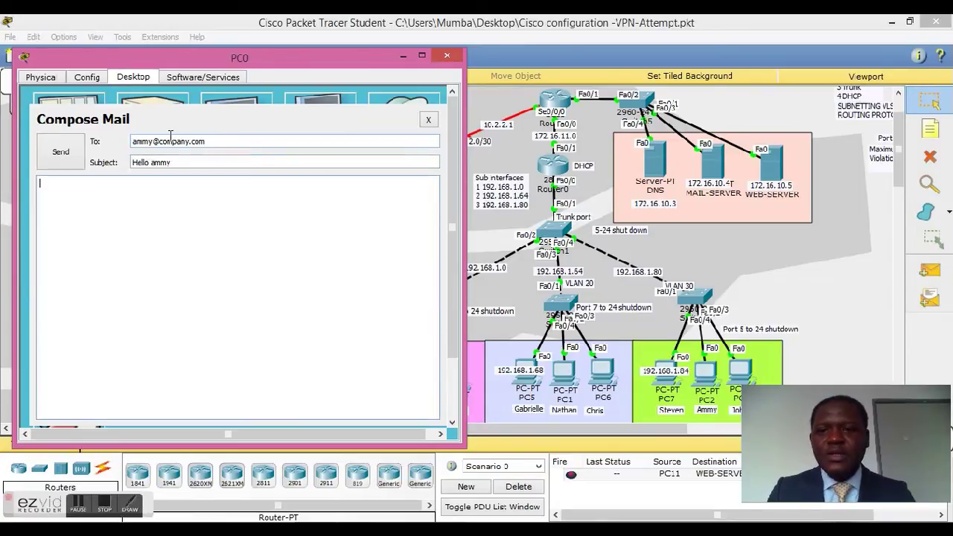
{"action": "type", "text": "Hi ammy"}
{"action": "left_click", "coordinate": [62, 152]}
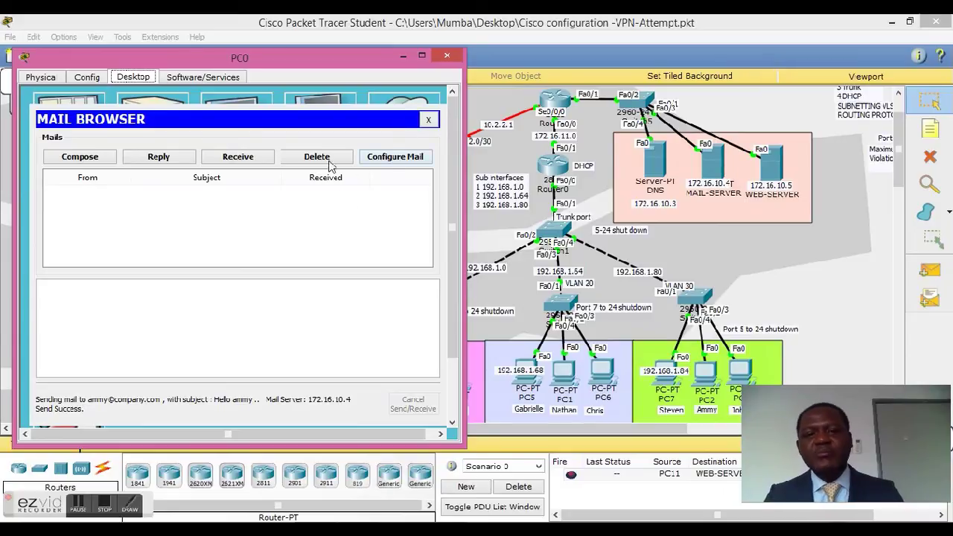
Step: Verify PC0's incoming and outgoing mail servers are 172.16.10.4, save, and close the mail client
{"action": "left_click", "coordinate": [390, 157]}
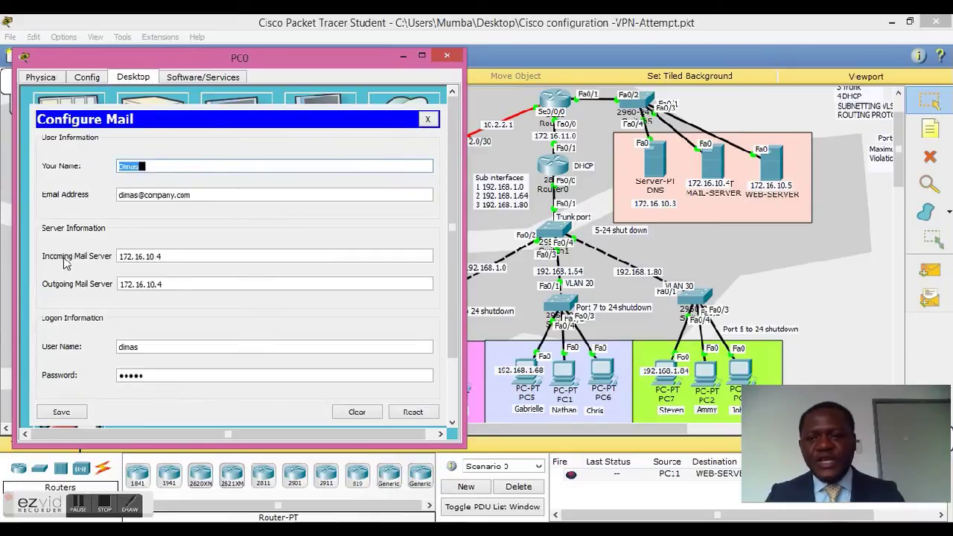
{"action": "left_click", "coordinate": [165, 257]}
{"action": "key", "text": "BackSpace"}
{"action": "key", "text": "BackSpace"}
{"action": "left_click_drag", "start_coordinate": [147, 260], "coordinate": [112, 262]}
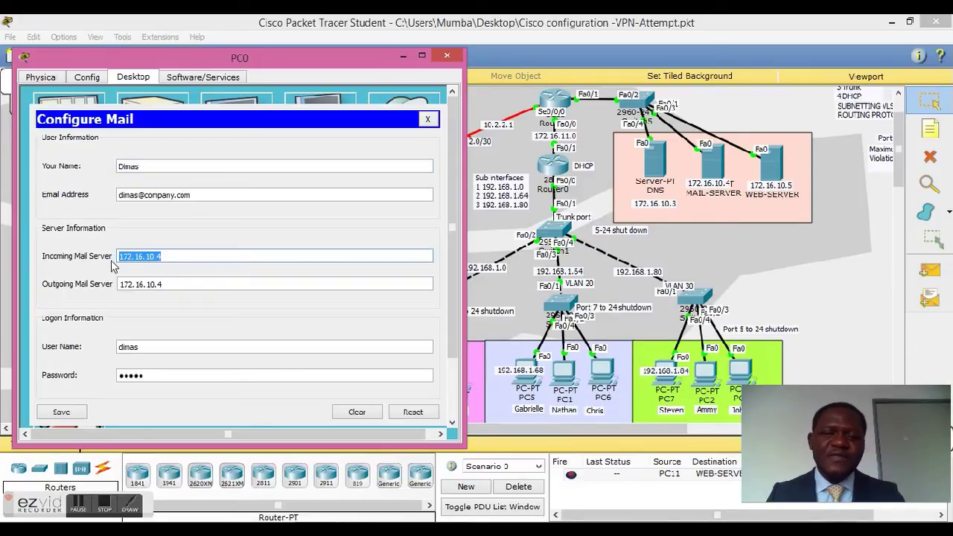
{"action": "left_click_drag", "start_coordinate": [169, 286], "coordinate": [104, 296]}
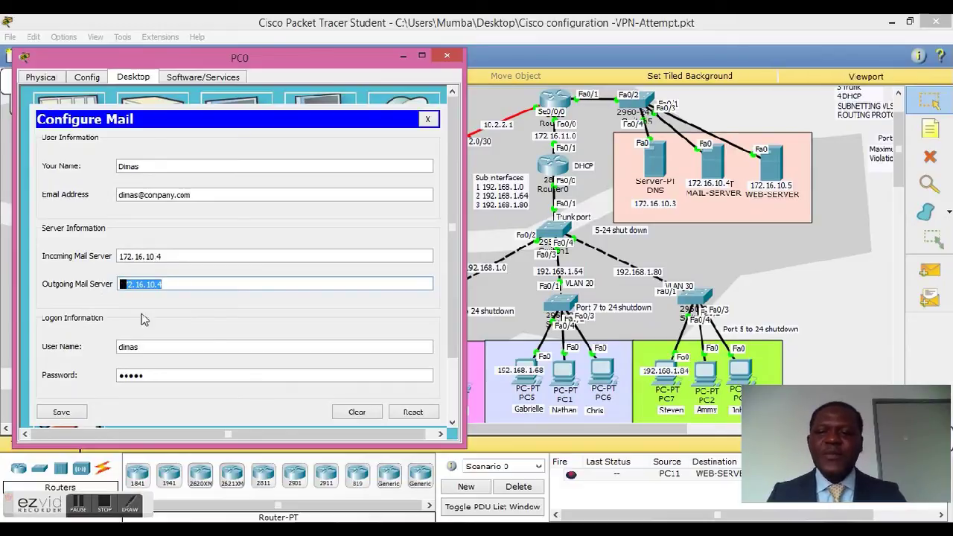
{"action": "left_click", "coordinate": [73, 414]}
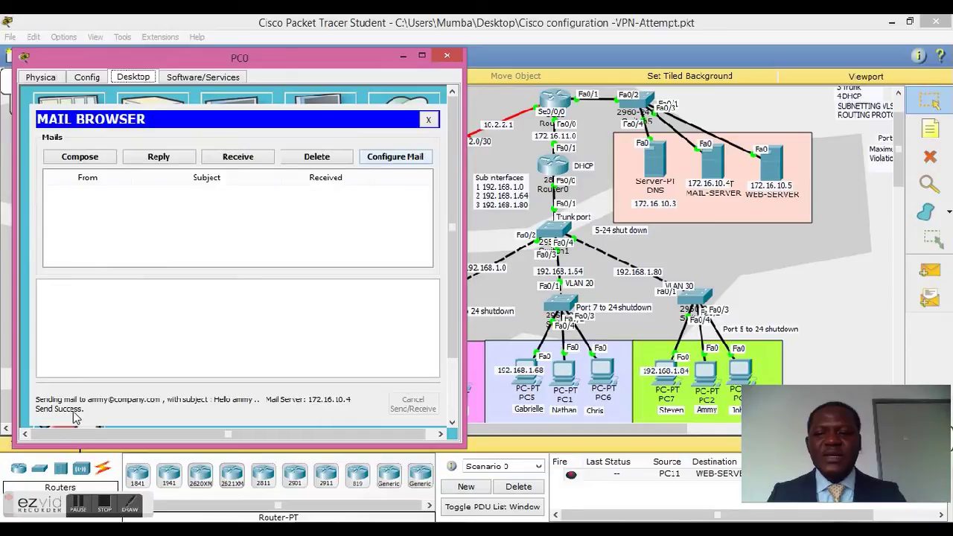
{"action": "left_click", "coordinate": [431, 119]}
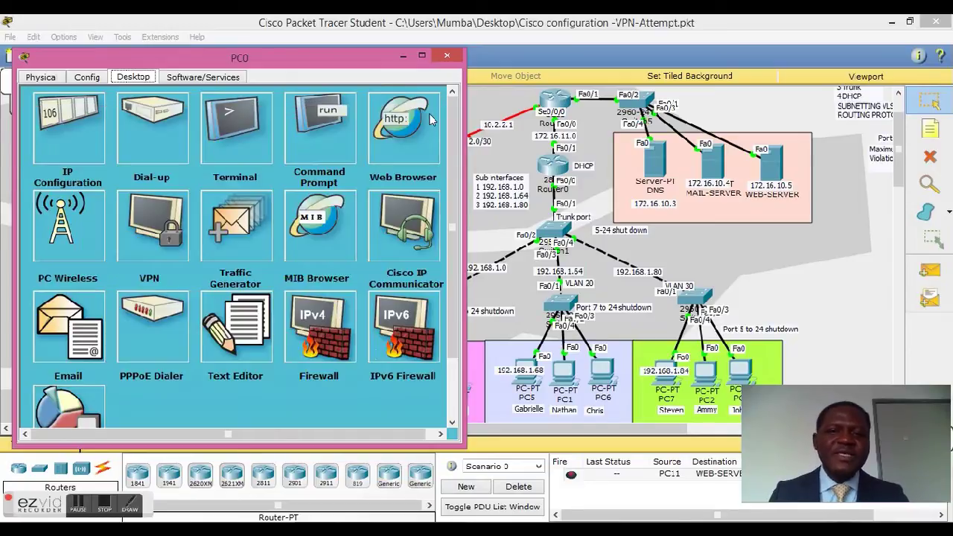
Step: Close PC0 and bring up PC2's Email client beside the topology
{"action": "left_click", "coordinate": [447, 56]}
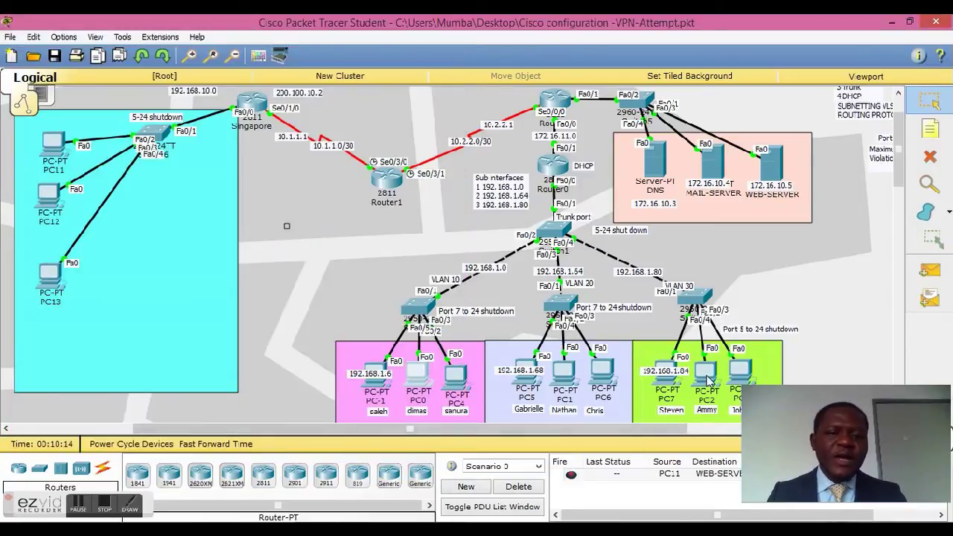
{"action": "left_click", "coordinate": [707, 372]}
{"action": "left_click_drag", "start_coordinate": [496, 107], "coordinate": [254, 79]}
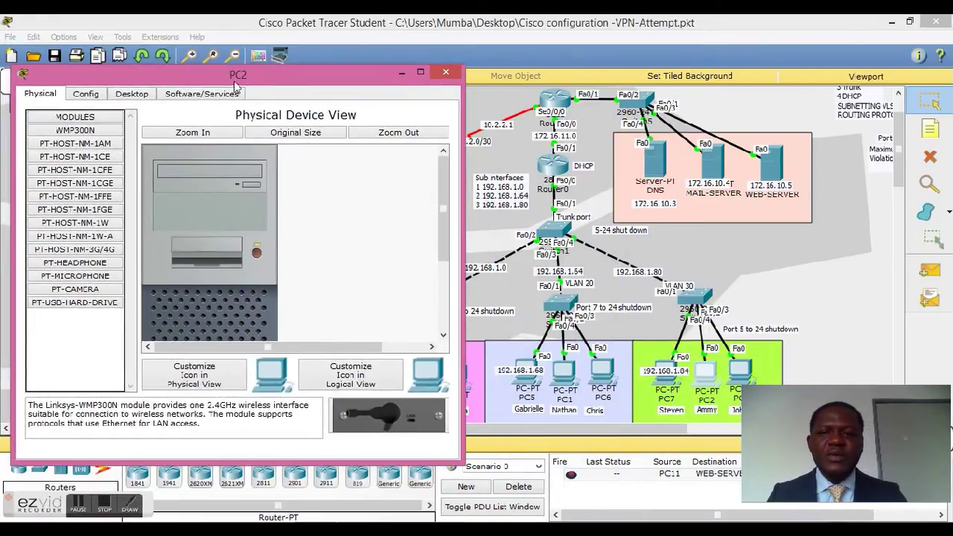
{"action": "left_click", "coordinate": [133, 95]}
{"action": "left_click", "coordinate": [83, 350]}
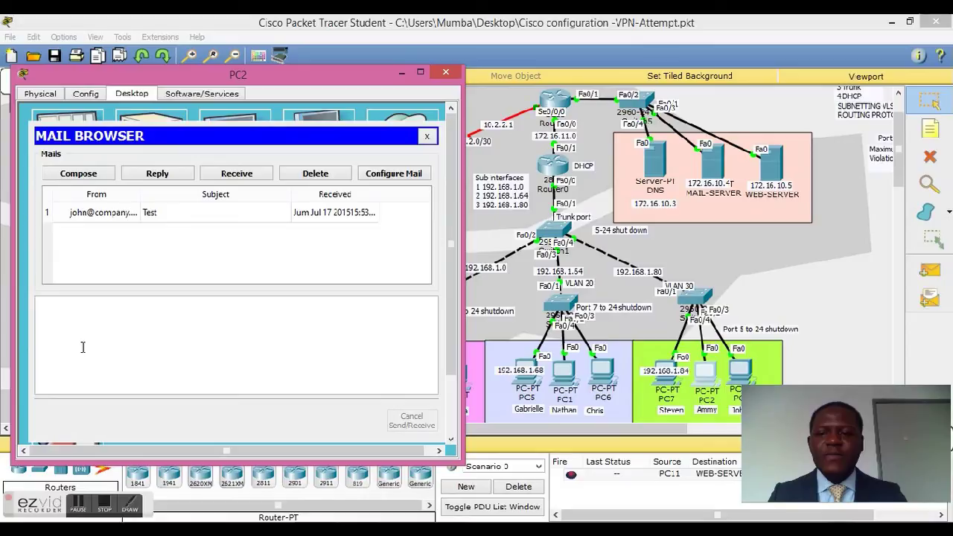
Step: Receive and read PC0's greeting in PC2's inbox, then close PC2
{"action": "left_click", "coordinate": [236, 179]}
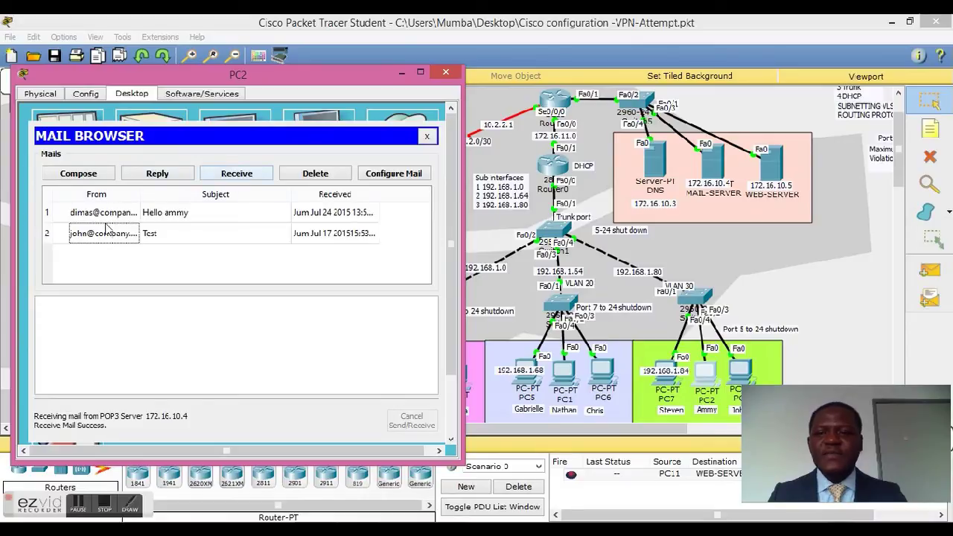
{"action": "left_click", "coordinate": [151, 215]}
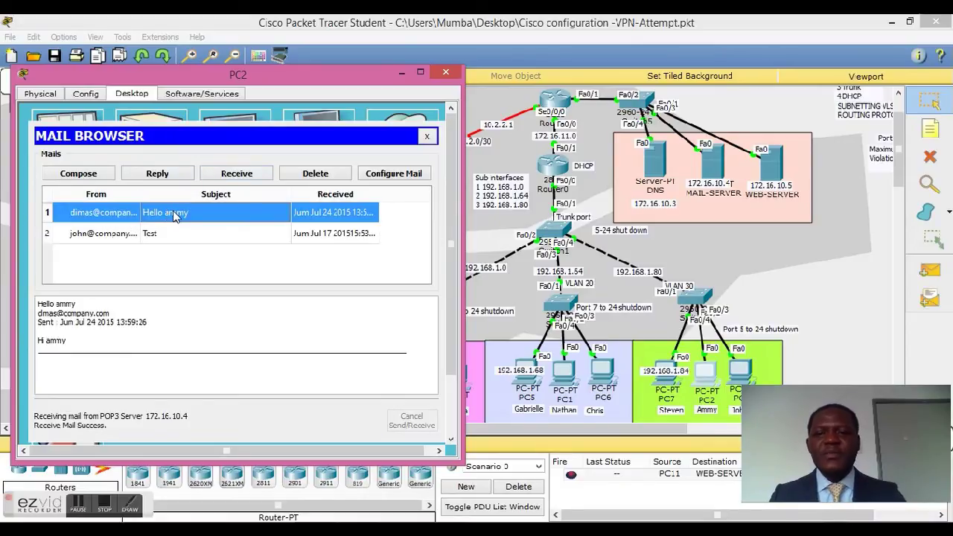
{"action": "left_click", "coordinate": [428, 136]}
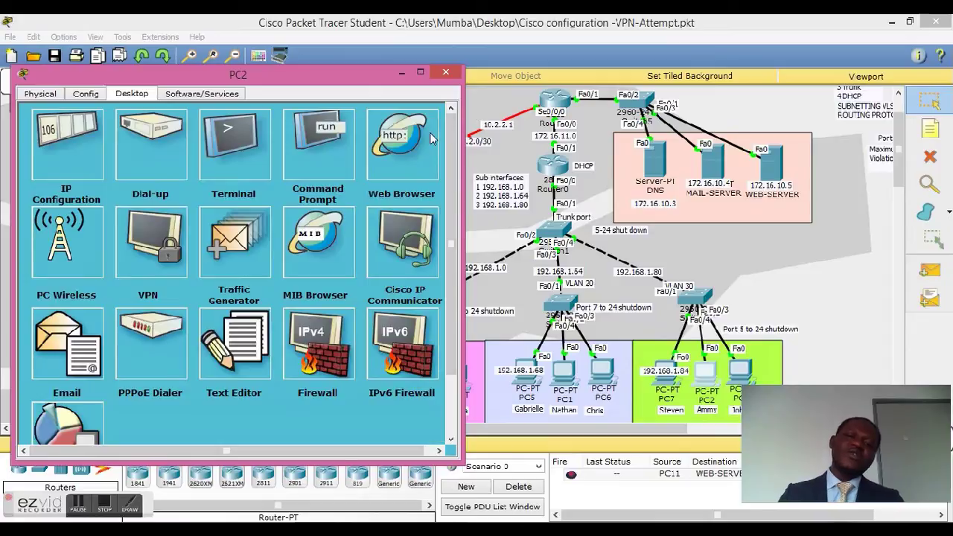
{"action": "left_click", "coordinate": [447, 75]}
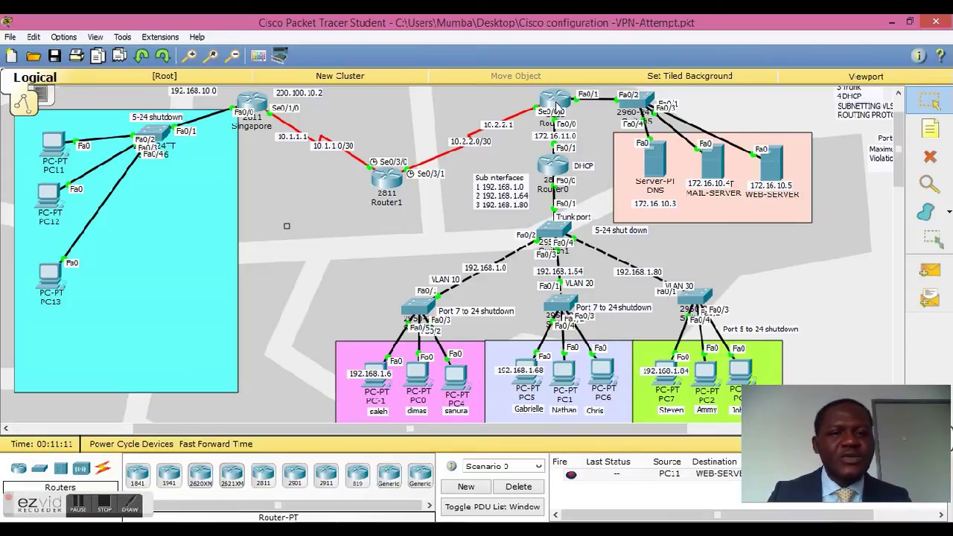
Step: Show Router2's running-config from privileged mode and page down to the access lists
{"action": "left_click", "coordinate": [554, 103]}
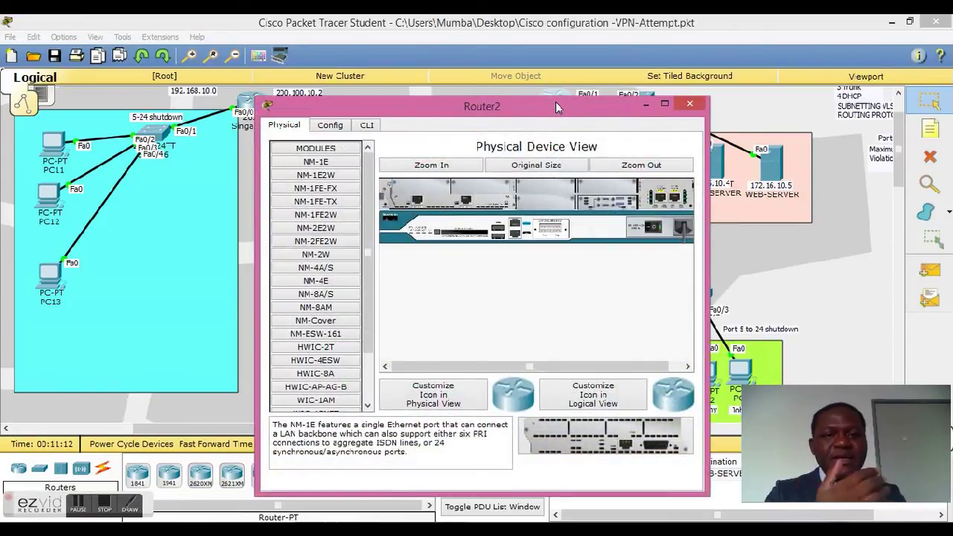
{"action": "left_click", "coordinate": [366, 126]}
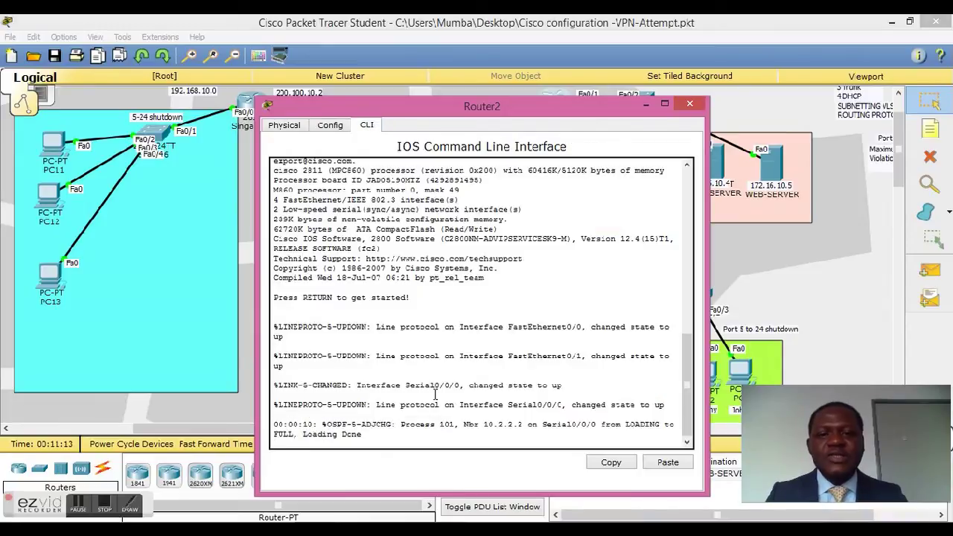
{"action": "key", "text": "Return"}
{"action": "key", "text": "Return"}
{"action": "key", "text": "Return"}
{"action": "key", "text": "Return"}
{"action": "key", "text": "Return"}
{"action": "type", "text": "en"}
{"action": "key", "text": "Return"}
{"action": "key", "text": "Return"}
{"action": "key", "text": "Return"}
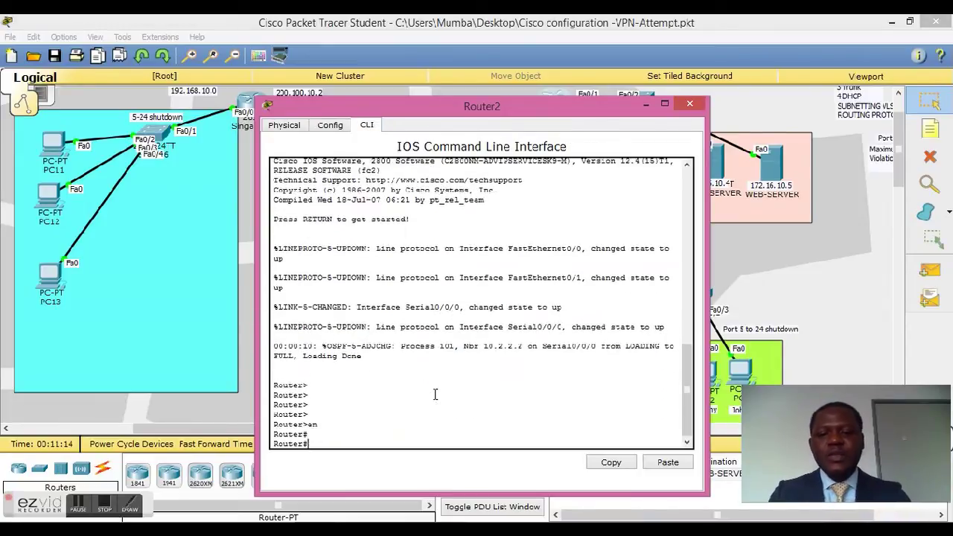
{"action": "type", "text": "sho"}
{"action": "key", "text": "Tab"}
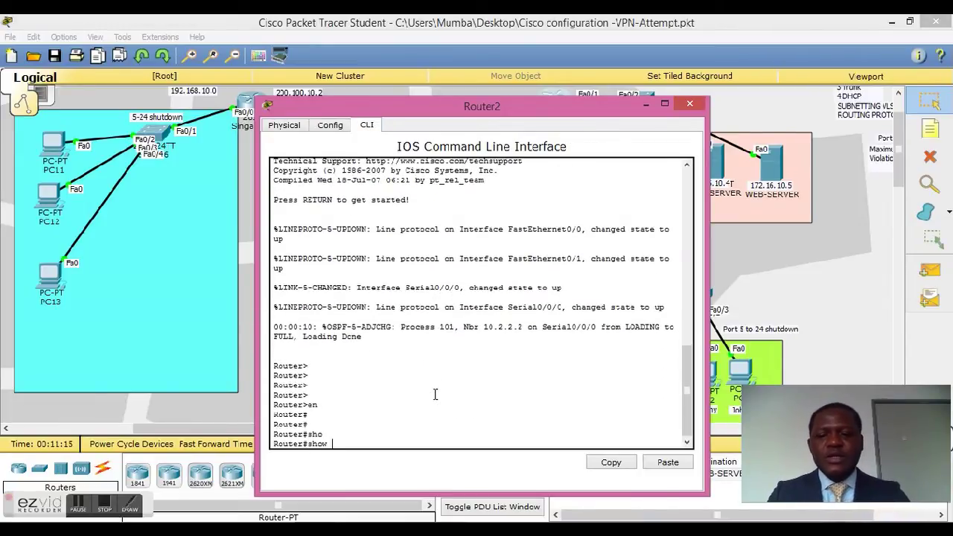
{"action": "type", "text": "ru"}
{"action": "key", "text": "Tab"}
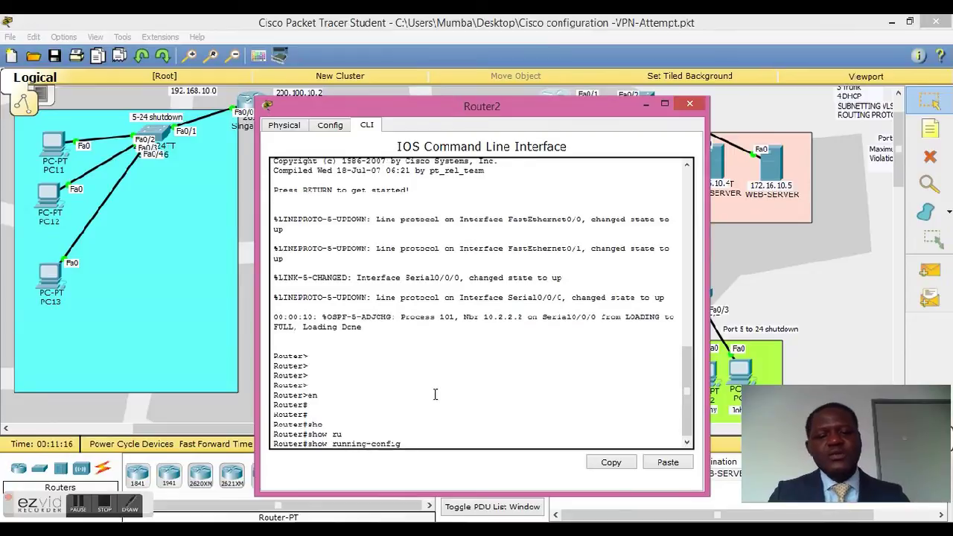
{"action": "key", "text": "Return"}
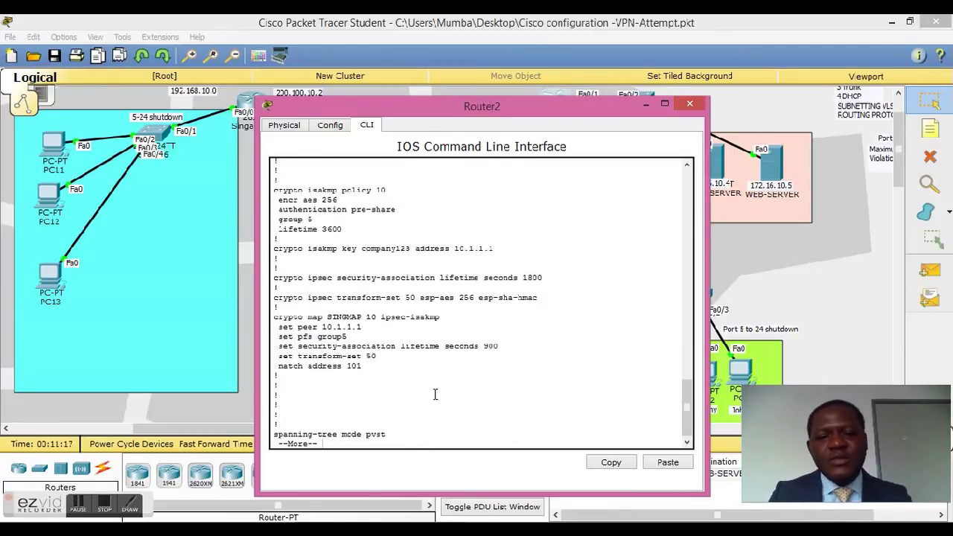
{"action": "key", "text": "space"}
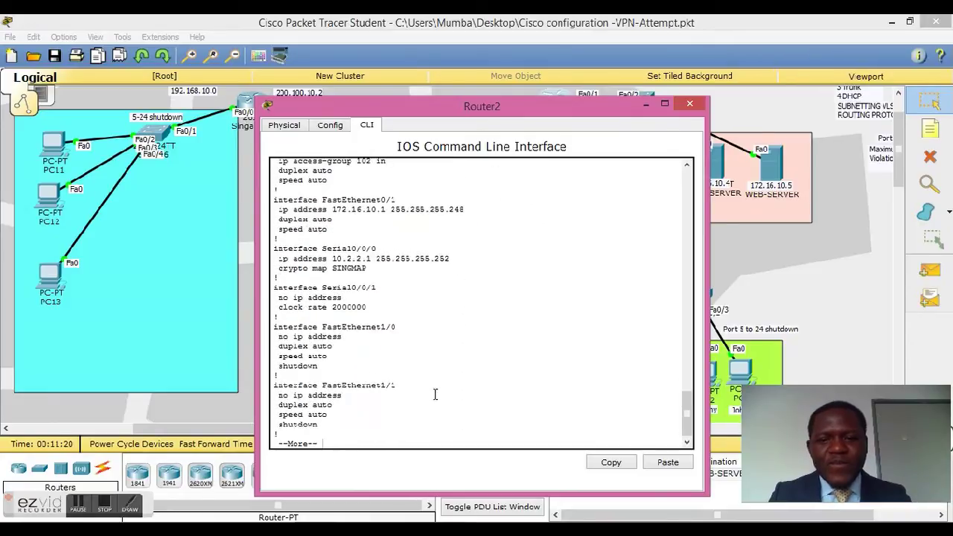
{"action": "key", "text": "space"}
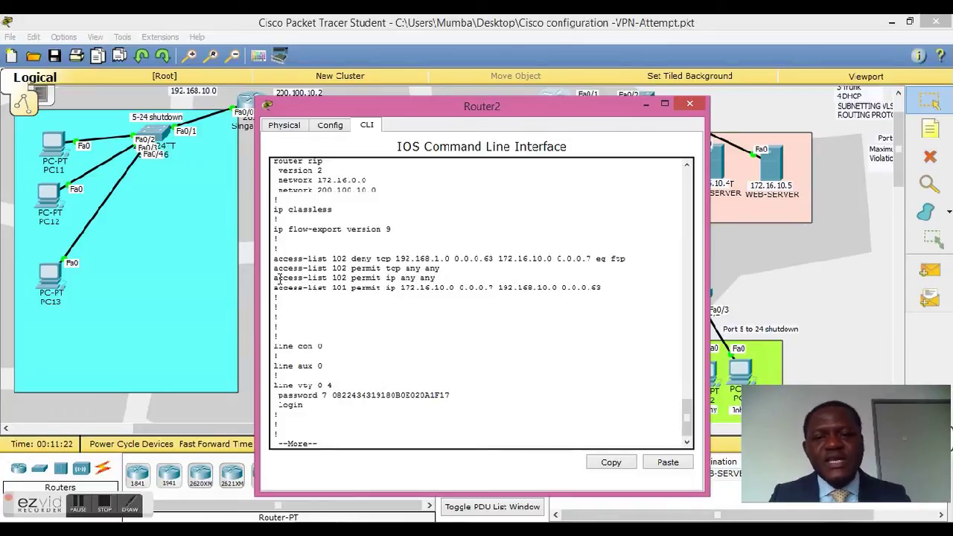
Step: Highlight the access-list 102 rule denying FTP to 172.16.10.0 0.0.0.7, then close Router2
{"action": "left_click_drag", "start_coordinate": [274, 259], "coordinate": [451, 261]}
{"action": "double_click", "coordinate": [384, 259]}
{"action": "left_click", "coordinate": [401, 261]}
{"action": "left_click_drag", "start_coordinate": [590, 102], "coordinate": [367, 50]}
{"action": "left_click_drag", "start_coordinate": [378, 195], "coordinate": [394, 195]}
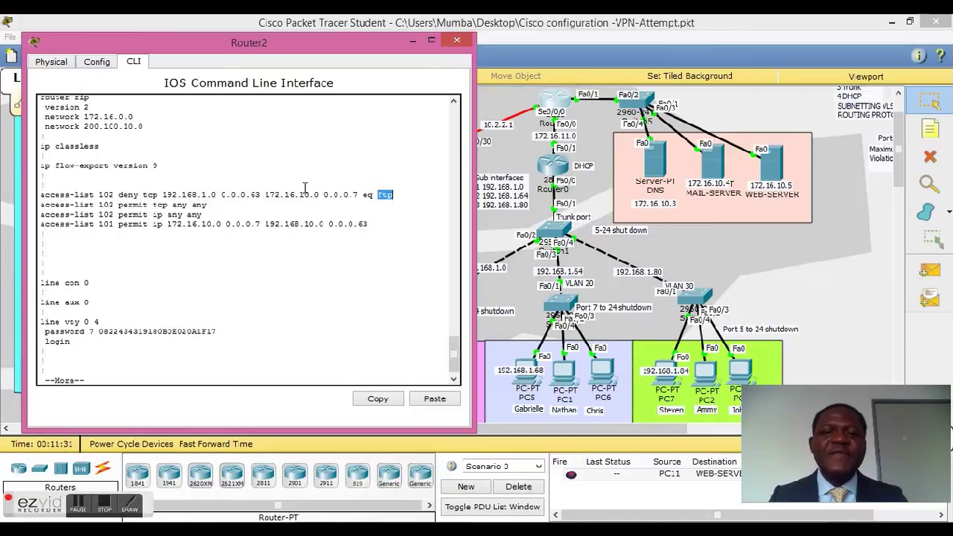
{"action": "left_click_drag", "start_coordinate": [262, 194], "coordinate": [358, 193]}
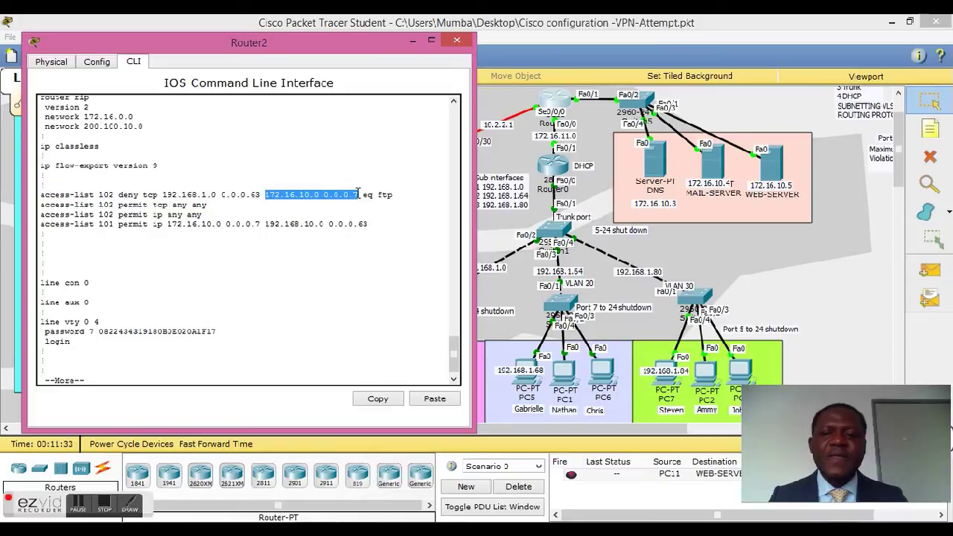
{"action": "left_click", "coordinate": [330, 194]}
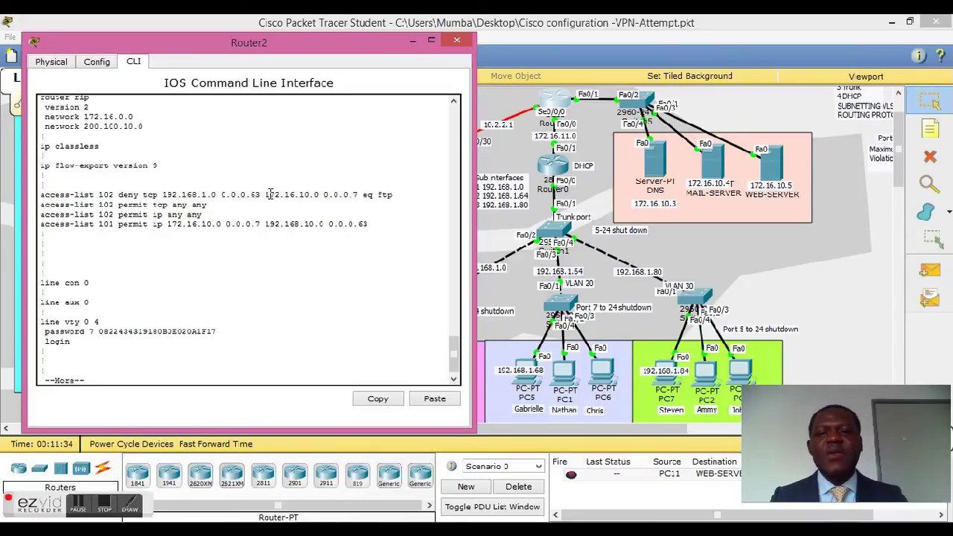
{"action": "left_click_drag", "start_coordinate": [266, 194], "coordinate": [360, 195]}
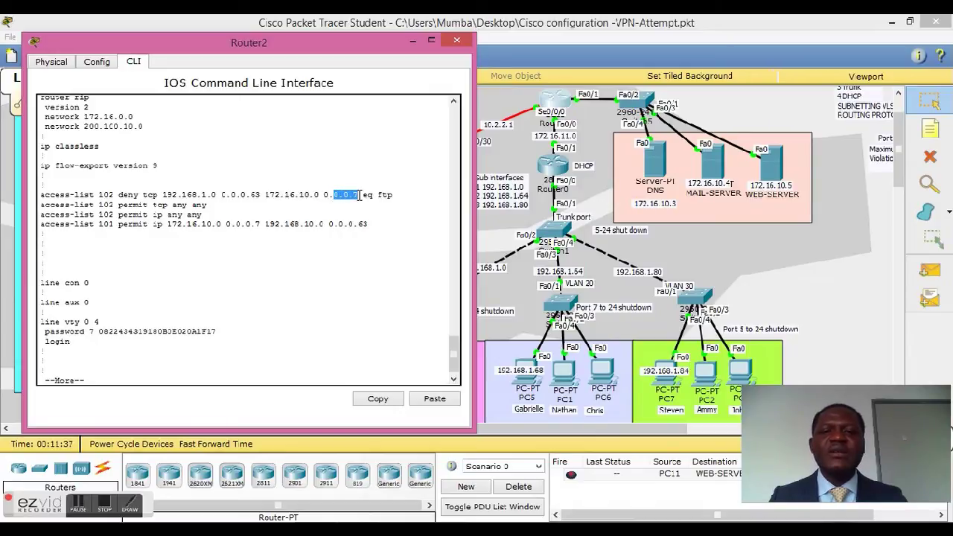
{"action": "left_click", "coordinate": [458, 41]}
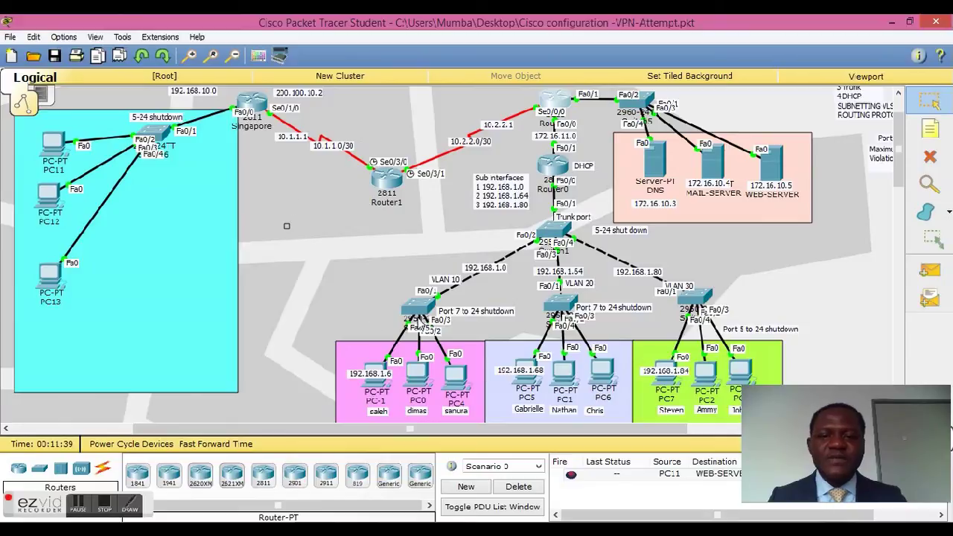
{"action": "left_click", "coordinate": [379, 383]}
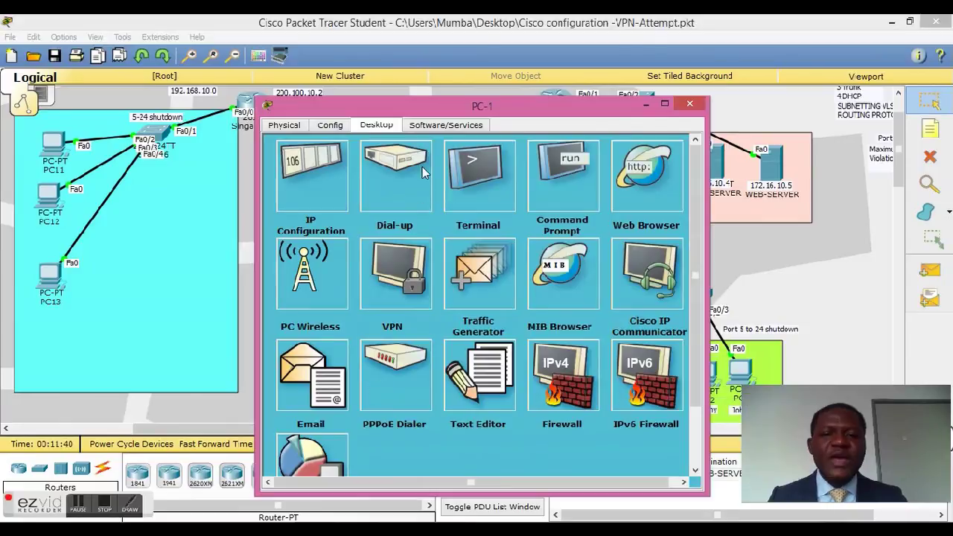
{"action": "left_click", "coordinate": [563, 165]}
{"action": "key", "text": "Return"}
{"action": "key", "text": "Return"}
{"action": "key", "text": "Return"}
{"action": "key", "text": "Return"}
{"action": "key", "text": "Return"}
{"action": "key", "text": "Return"}
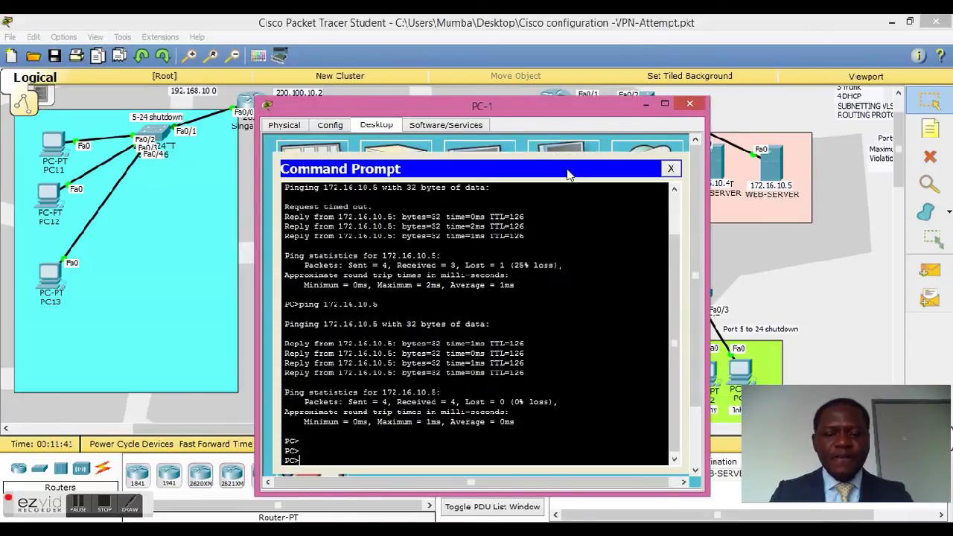
{"action": "key", "text": "Return"}
{"action": "type", "text": "f"}
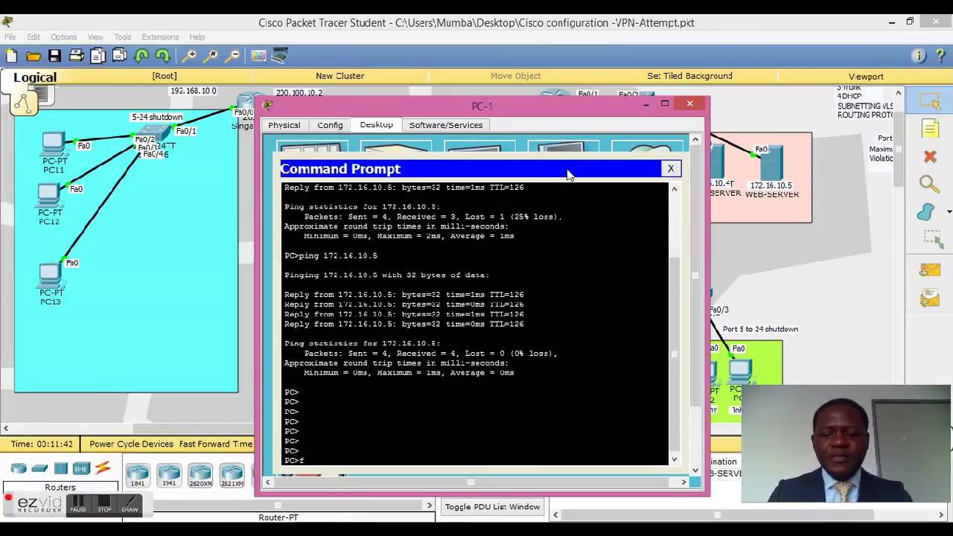
{"action": "type", "text": "tp 1"}
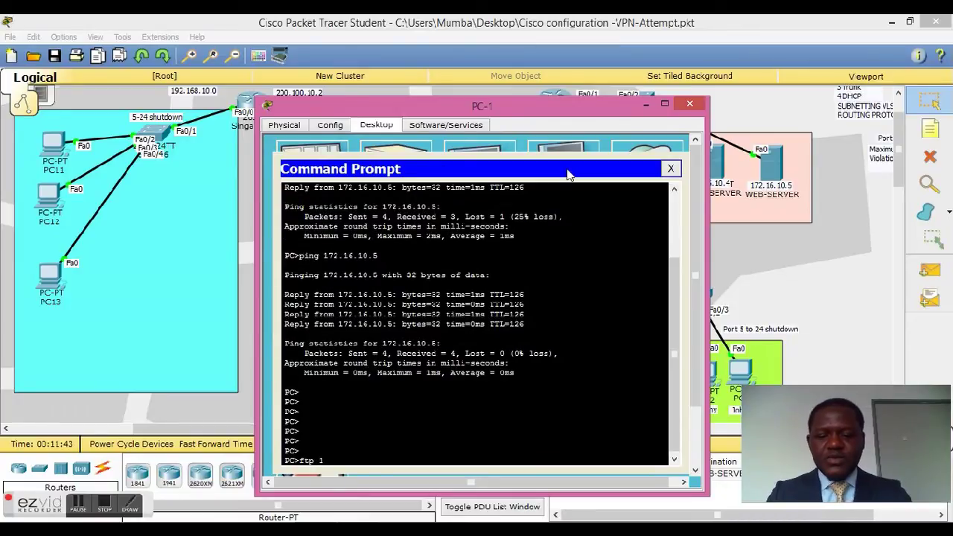
{"action": "type", "text": "72.16.10"}
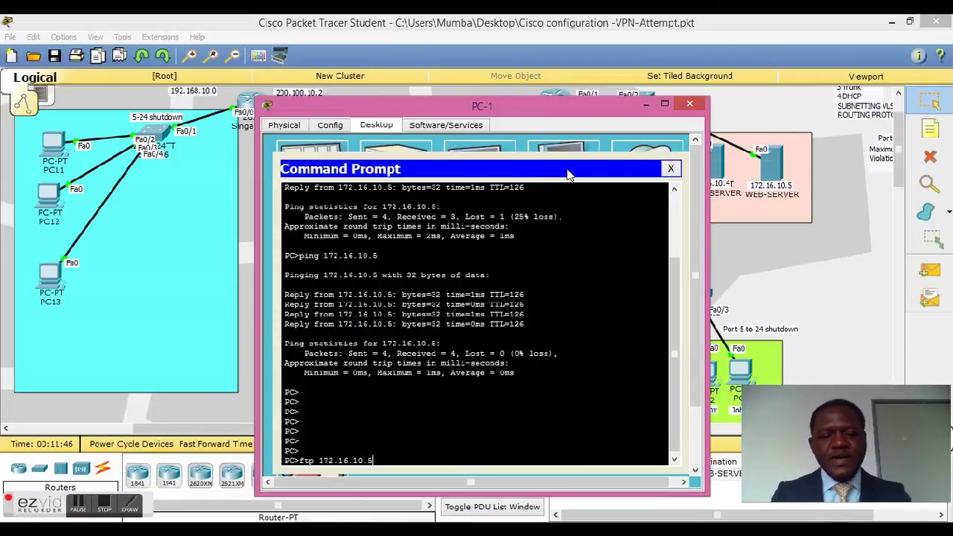
{"action": "type", "text": ".5"}
{"action": "key", "text": "Return"}
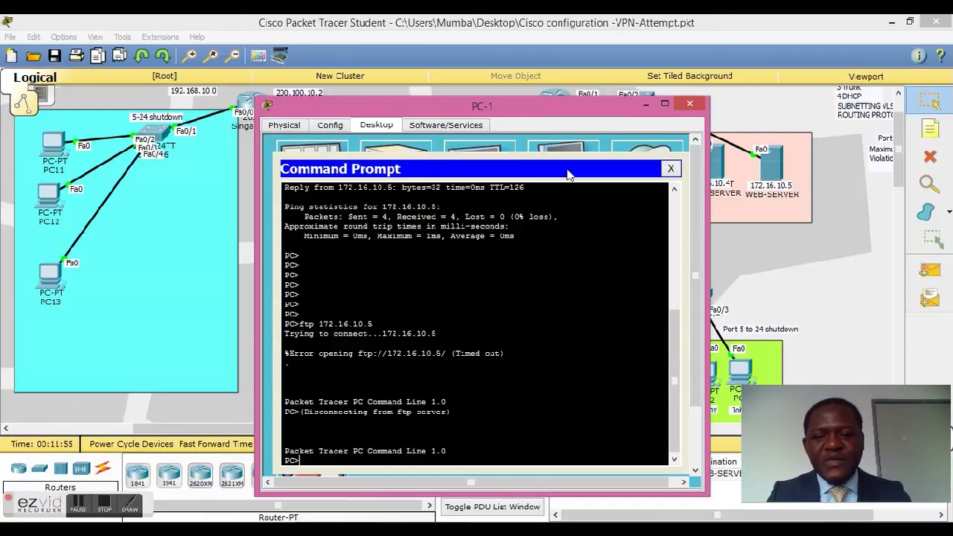
{"action": "key", "text": "Return"}
{"action": "key", "text": "Return"}
{"action": "key", "text": "Return"}
{"action": "key", "text": "Return"}
{"action": "key", "text": "Return"}
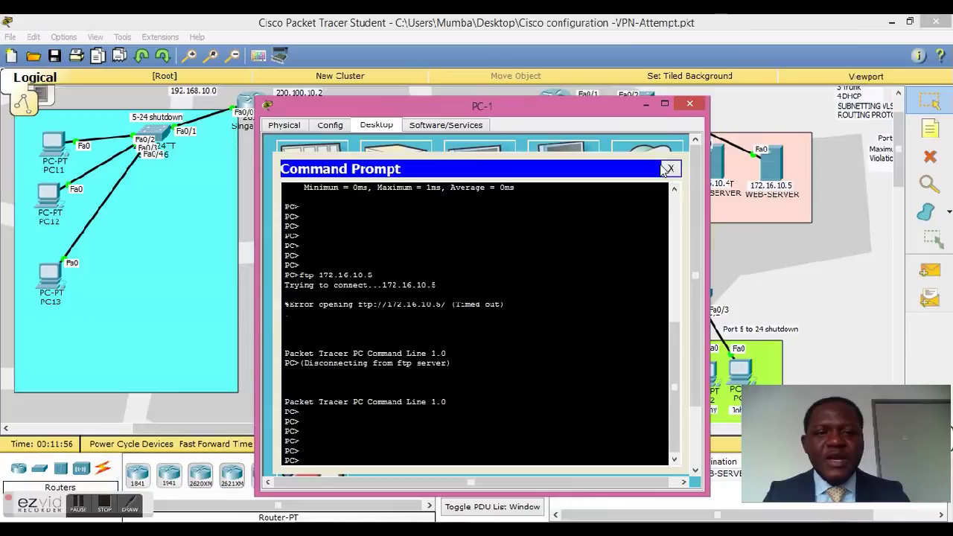
{"action": "left_click", "coordinate": [671, 169]}
{"action": "left_click", "coordinate": [690, 104]}
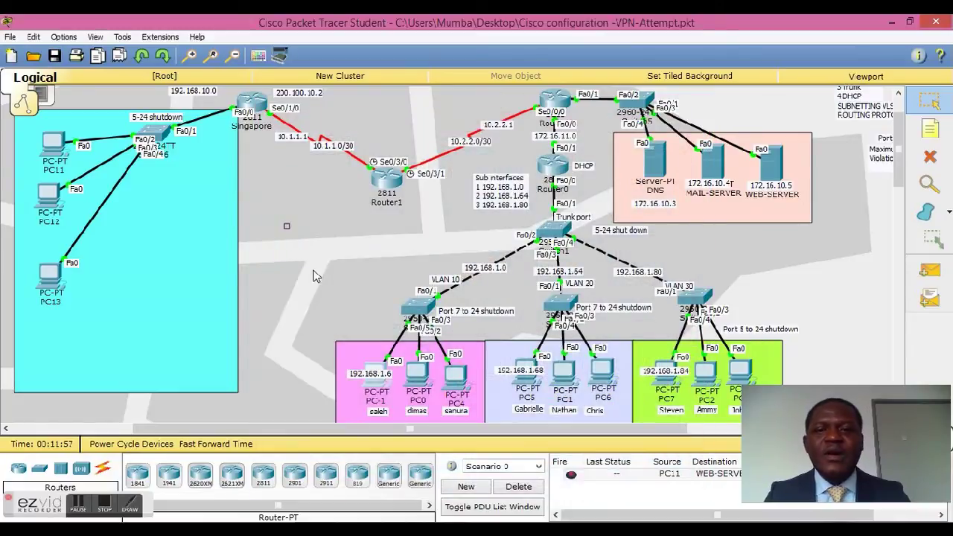
Step: Connect PC11 to the FTP server 172.16.10.5 from its command prompt and log in
{"action": "left_click", "coordinate": [57, 146]}
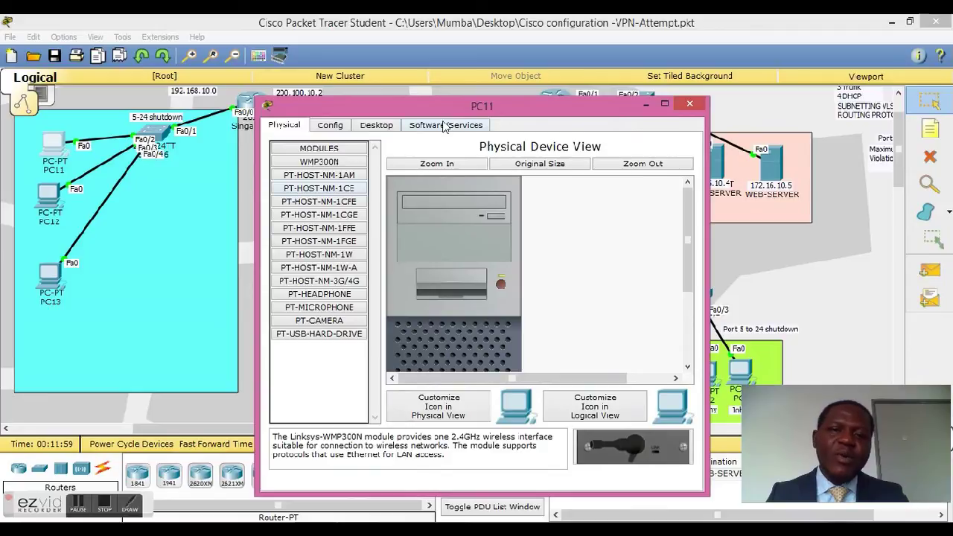
{"action": "left_click", "coordinate": [384, 128]}
{"action": "left_click", "coordinate": [575, 173]}
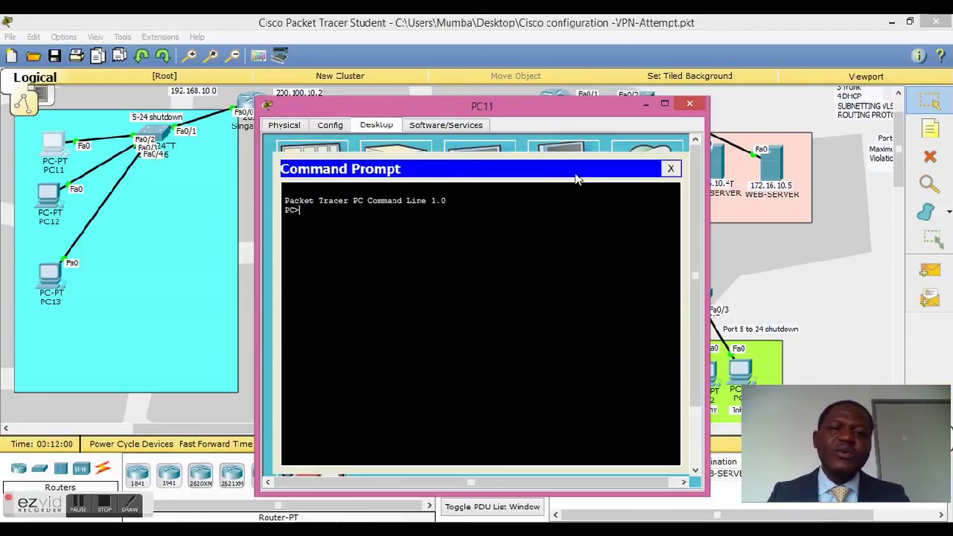
{"action": "type", "text": "ftp 172.16"}
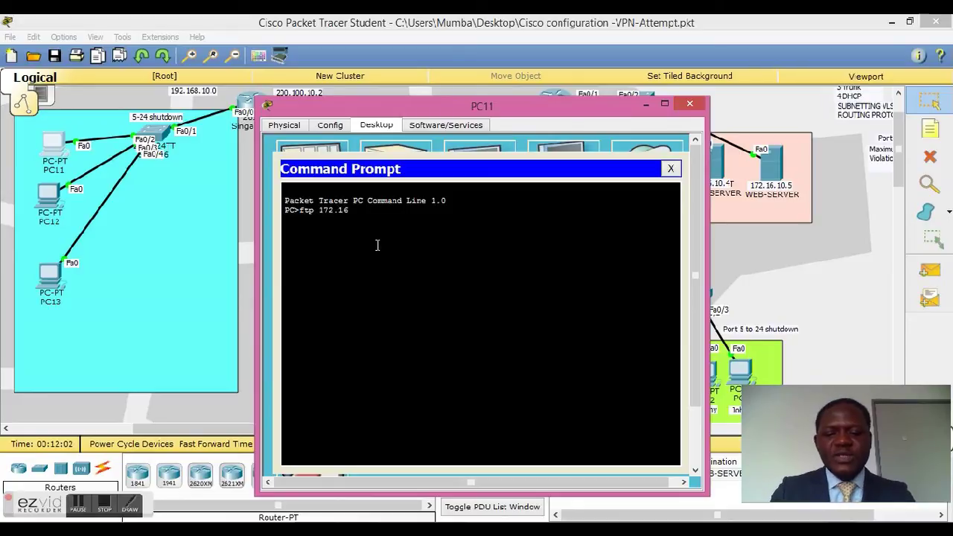
{"action": "type", "text": "."}
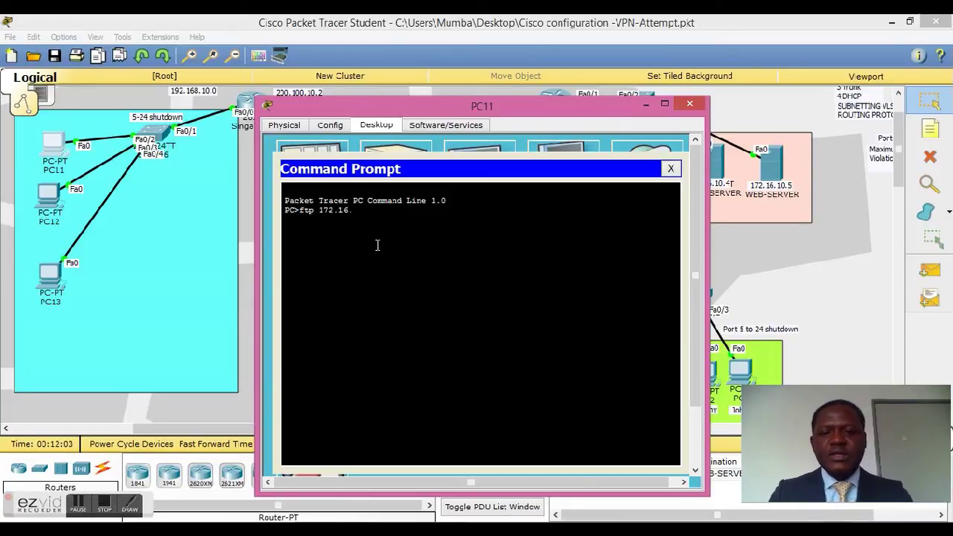
{"action": "type", "text": "10.5"}
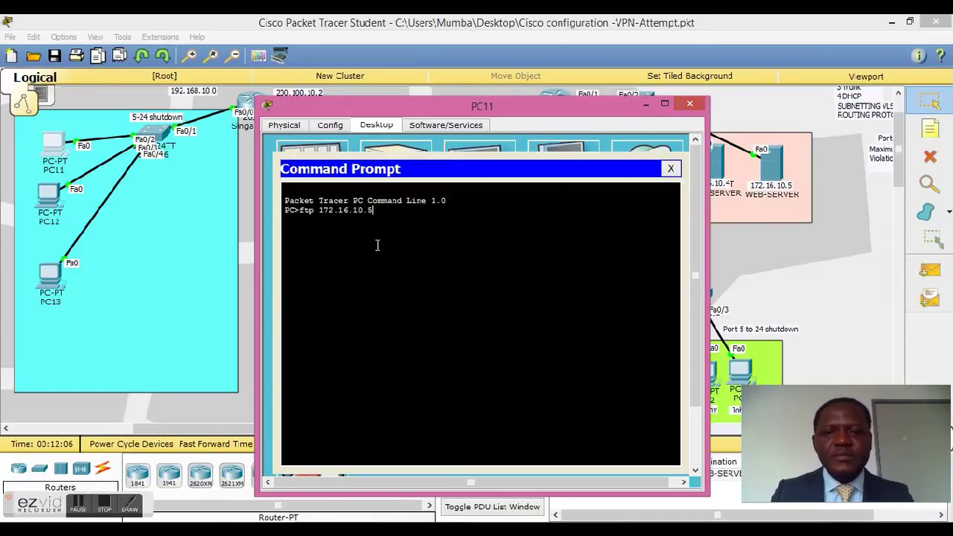
{"action": "key", "text": "Return"}
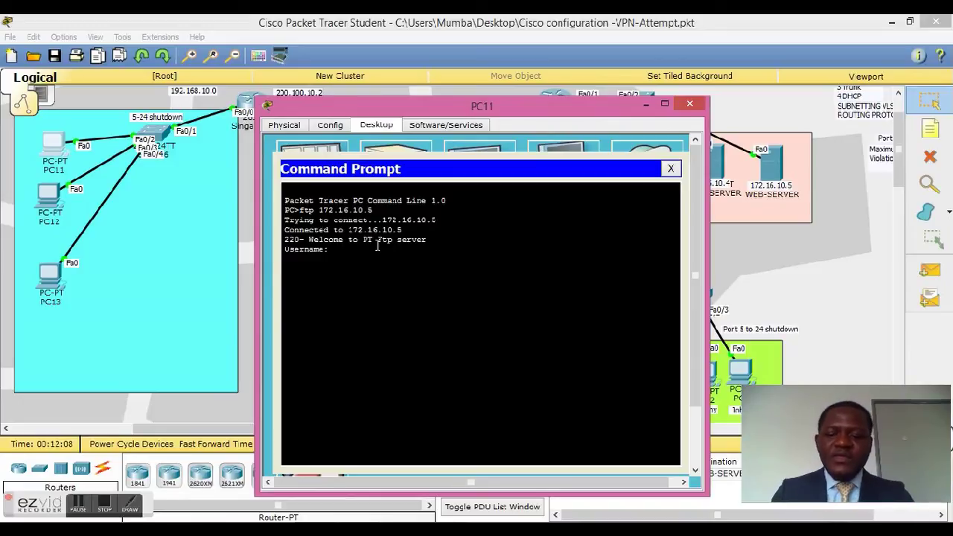
{"action": "type", "text": "cisc"}
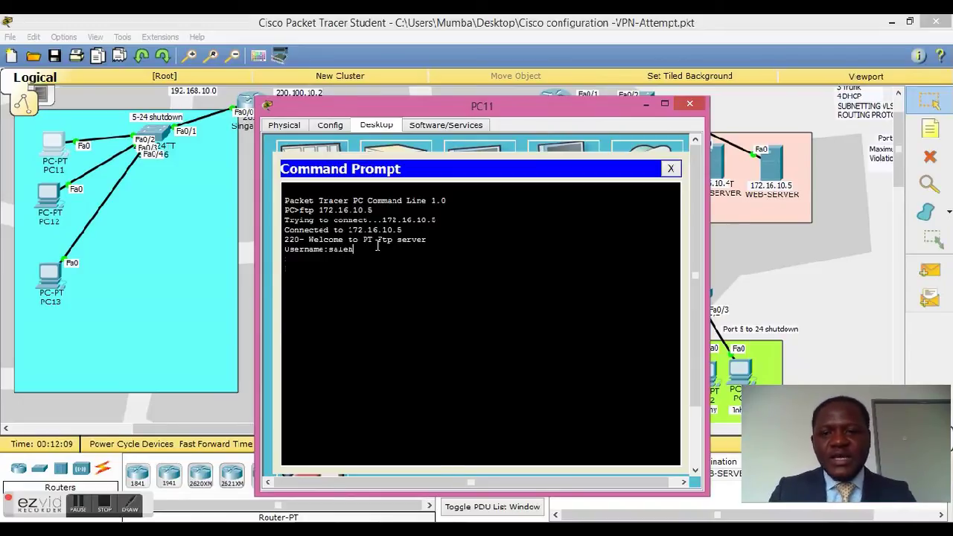
{"action": "type", "text": "n"}
{"action": "key", "text": "Return"}
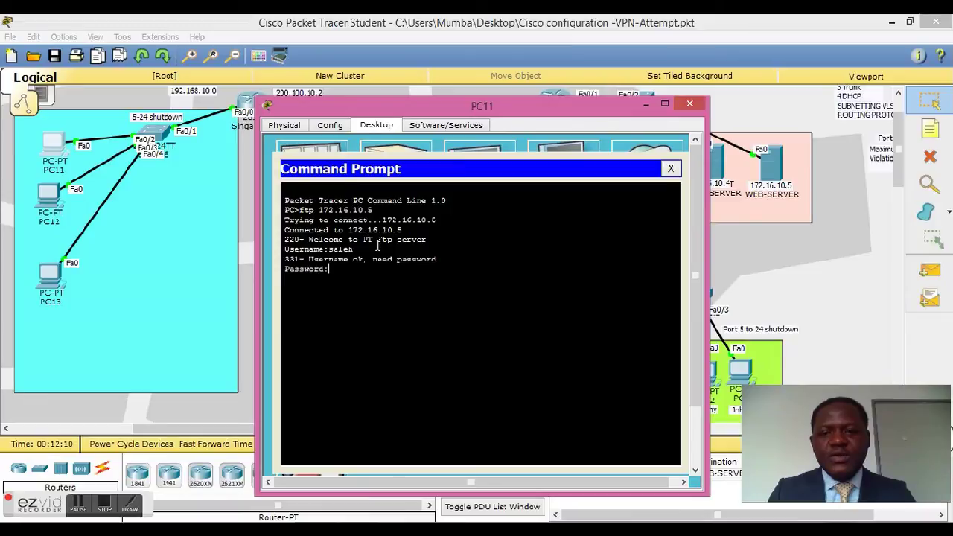
{"action": "key", "text": "Return"}
{"action": "key", "text": "Return"}
{"action": "key", "text": "Return"}
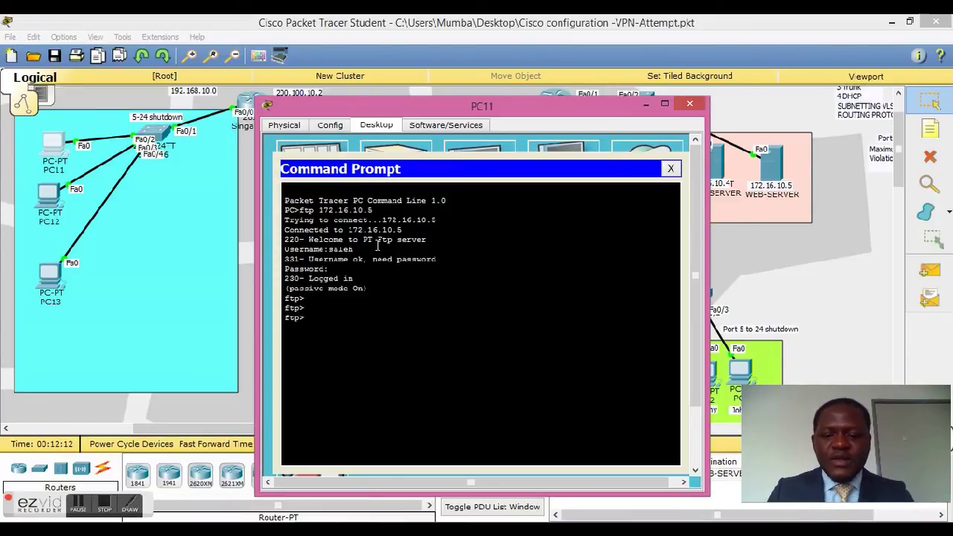
Step: List the FTP commands with ?, highlighting delete and rename, then close the command prompt
{"action": "type", "text": "?"}
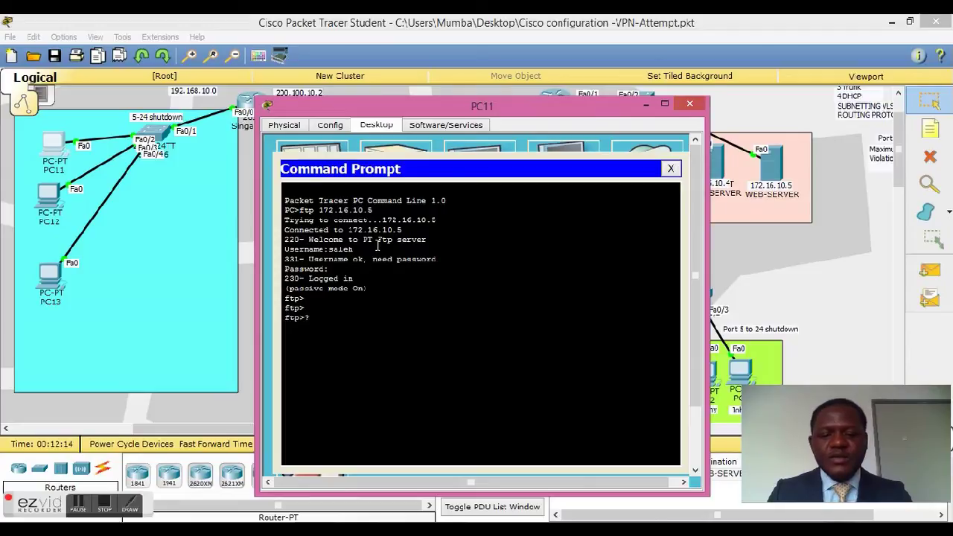
{"action": "key", "text": "Return"}
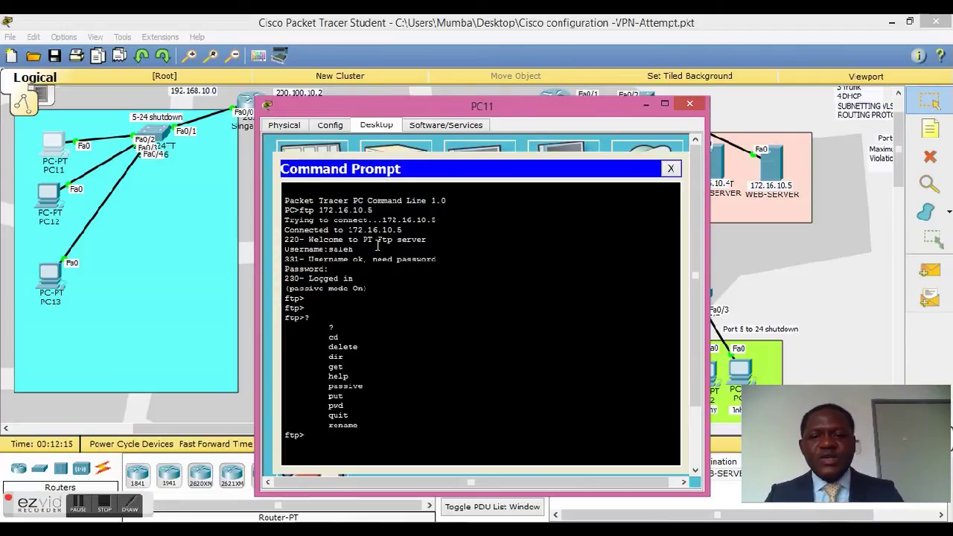
{"action": "left_click_drag", "start_coordinate": [324, 347], "coordinate": [361, 349]}
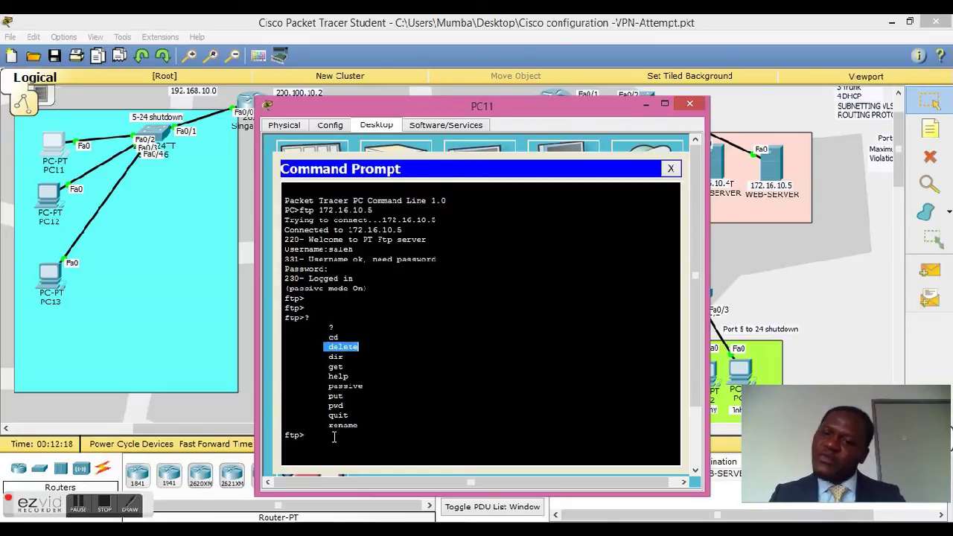
{"action": "double_click", "coordinate": [333, 425]}
{"action": "left_click_drag", "start_coordinate": [329, 347], "coordinate": [359, 347]}
{"action": "left_click", "coordinate": [323, 438]}
{"action": "key", "text": "Return"}
{"action": "key", "text": "Return"}
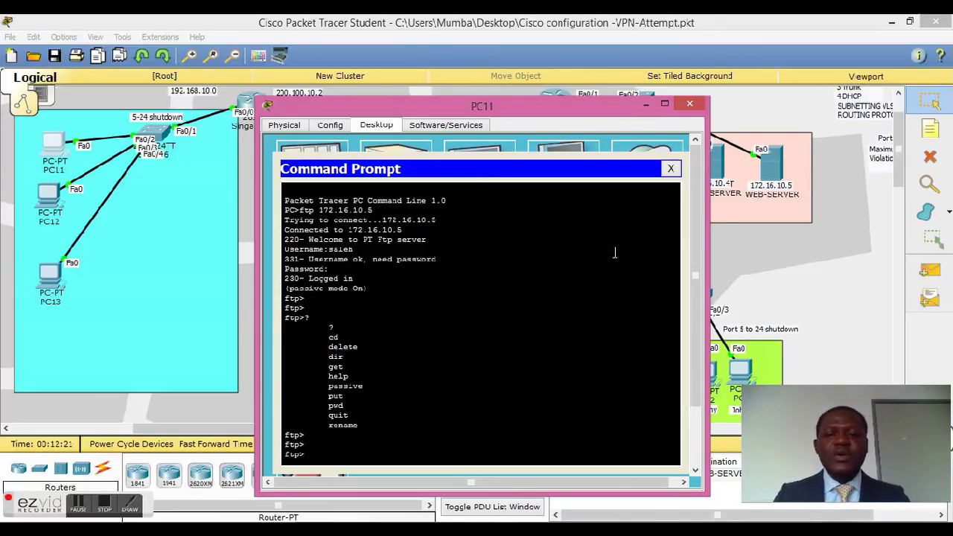
{"action": "left_click", "coordinate": [670, 169]}
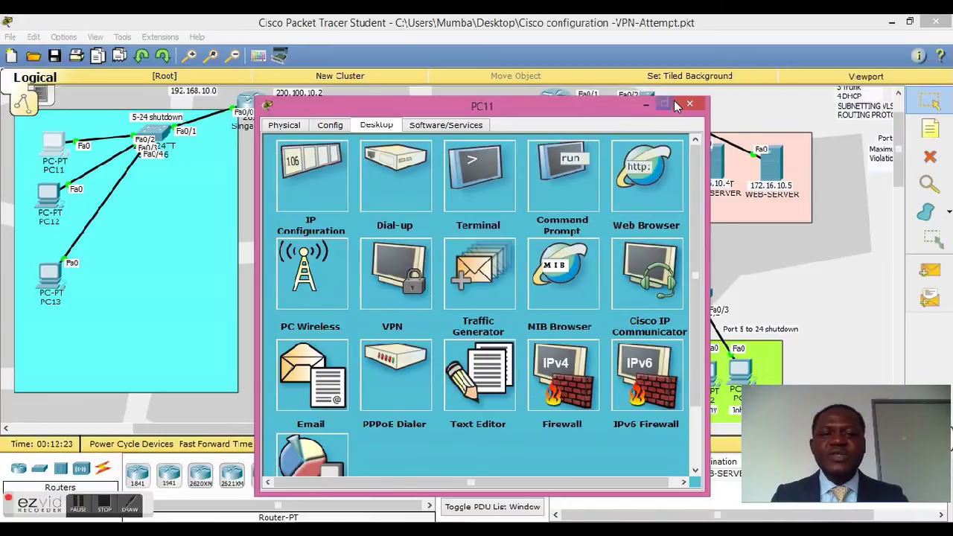
Step: Close PC11's device window to return to the logical workspace
{"action": "left_click", "coordinate": [681, 103]}
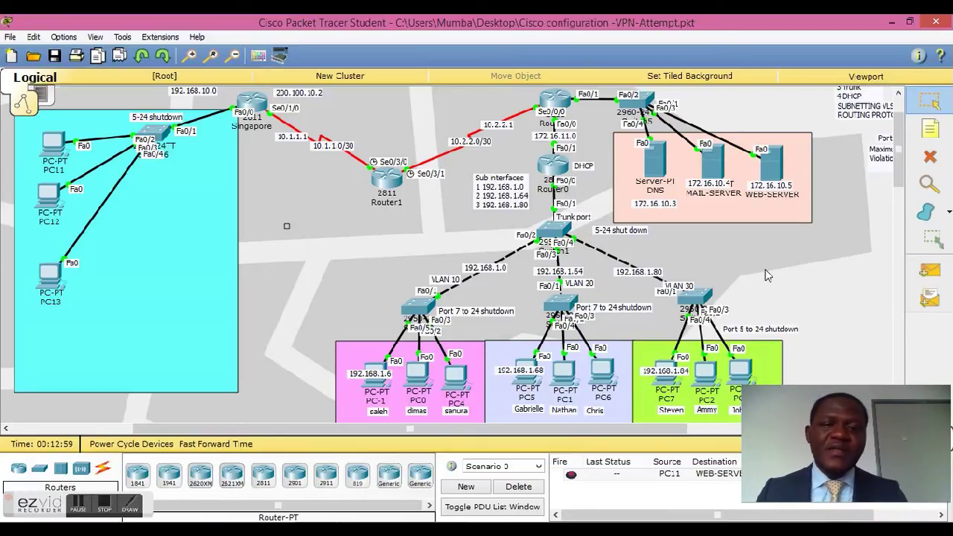
{"action": "left_click", "coordinate": [416, 307]}
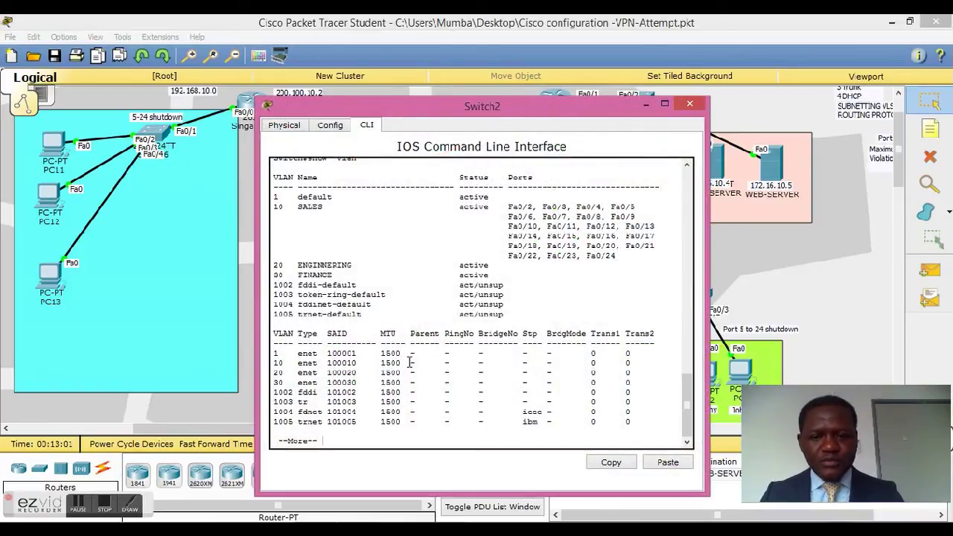
{"action": "left_click_drag", "start_coordinate": [506, 207], "coordinate": [624, 255]}
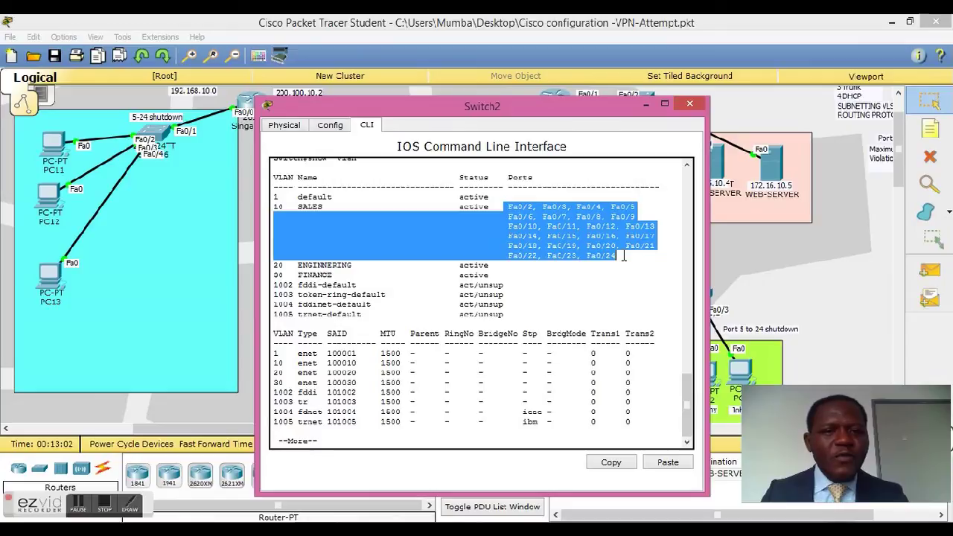
{"action": "left_click", "coordinate": [624, 256]}
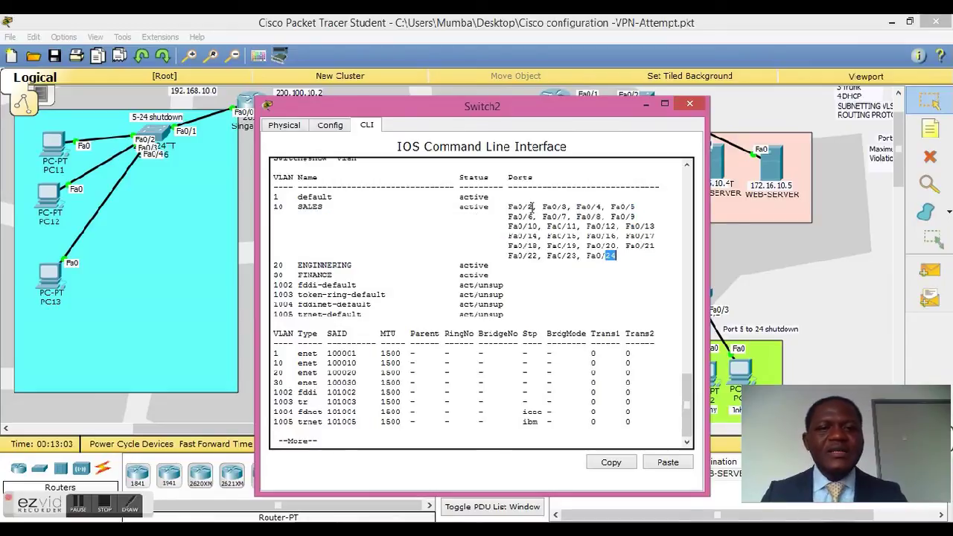
{"action": "left_click", "coordinate": [688, 104]}
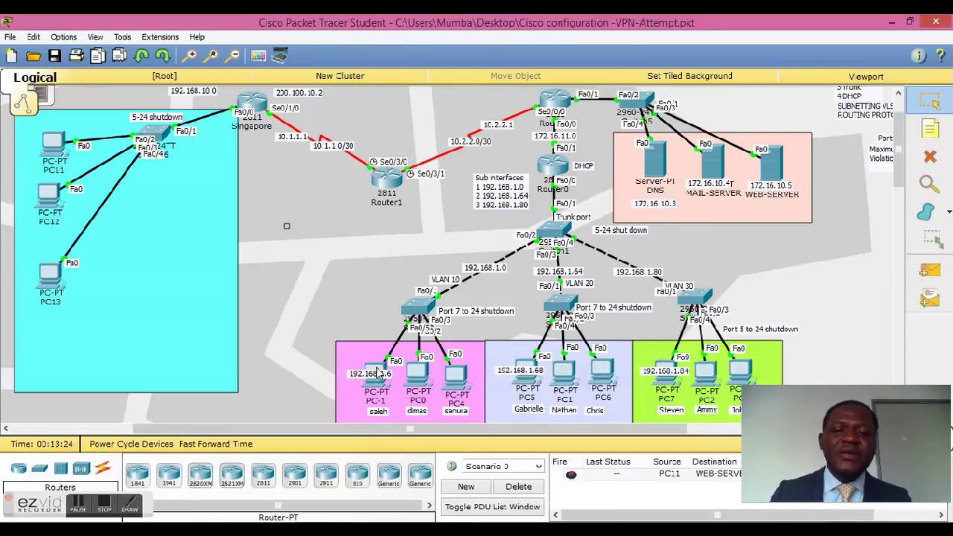
Step: Run show port-security on Switch2's CLI
{"action": "left_click", "coordinate": [419, 308]}
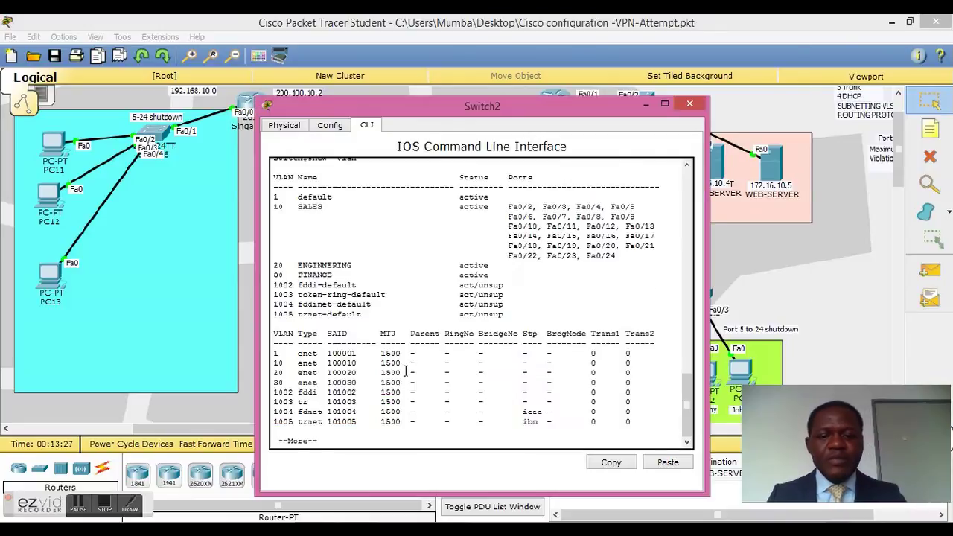
{"action": "key", "text": "Return"}
{"action": "key", "text": "Return"}
{"action": "key", "text": "Return"}
{"action": "key", "text": "Return"}
{"action": "type", "text": "sho"}
{"action": "key", "text": "Tab"}
{"action": "type", "text": "po"}
{"action": "key", "text": "Tab"}
{"action": "type", "text": "r"}
{"action": "key", "text": "Tab"}
{"action": "key", "text": "Return"}
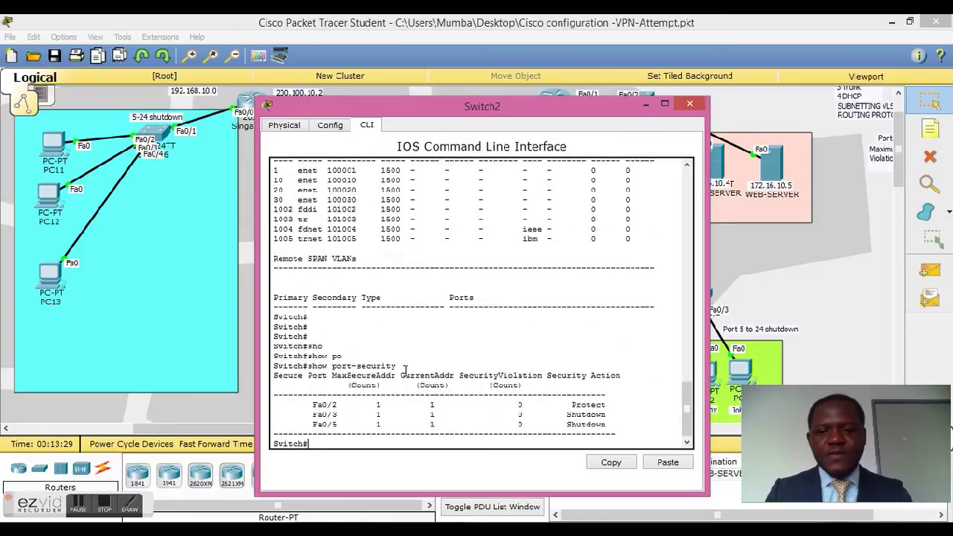
{"action": "key", "text": "Return"}
{"action": "key", "text": "Return"}
{"action": "key", "text": "Return"}
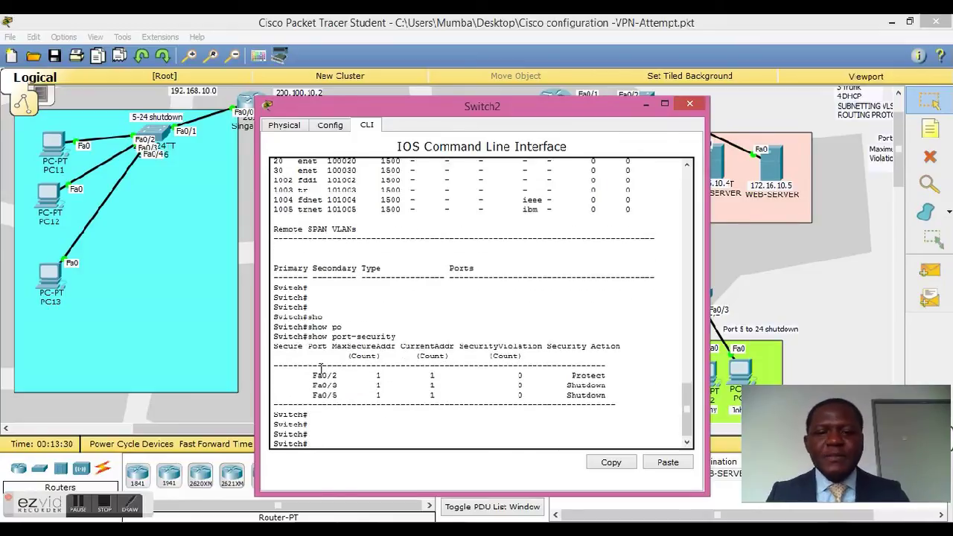
Step: Highlight Protect on Fa0/2 and Shutdown on Fa0/5, then maximize and restore the window
{"action": "left_click_drag", "start_coordinate": [316, 377], "coordinate": [348, 398]}
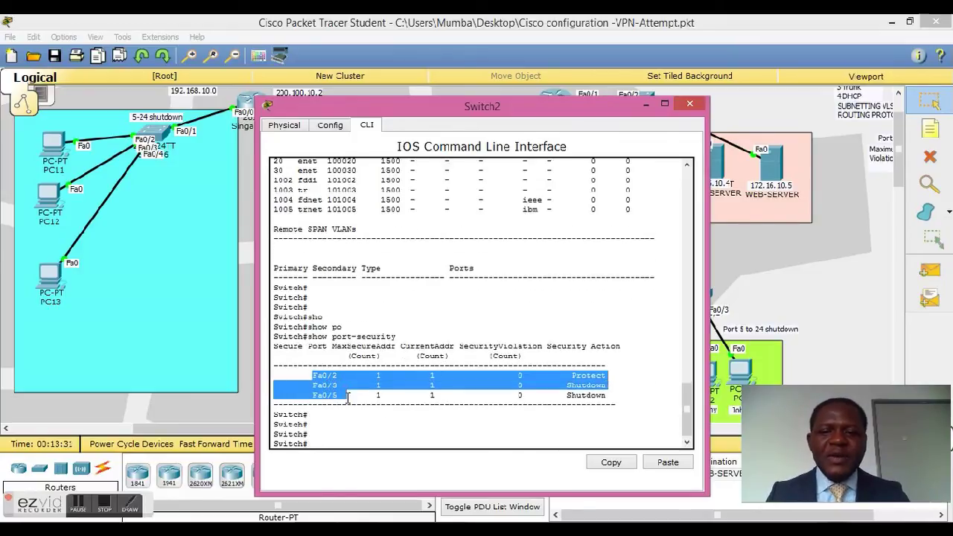
{"action": "left_click", "coordinate": [573, 376]}
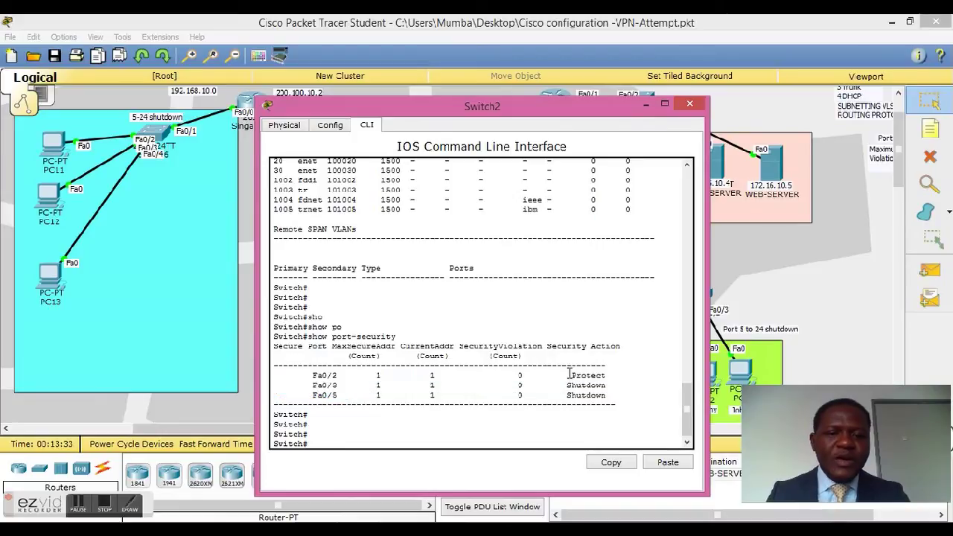
{"action": "double_click", "coordinate": [573, 376]}
{"action": "left_click_drag", "start_coordinate": [548, 347], "coordinate": [626, 347]}
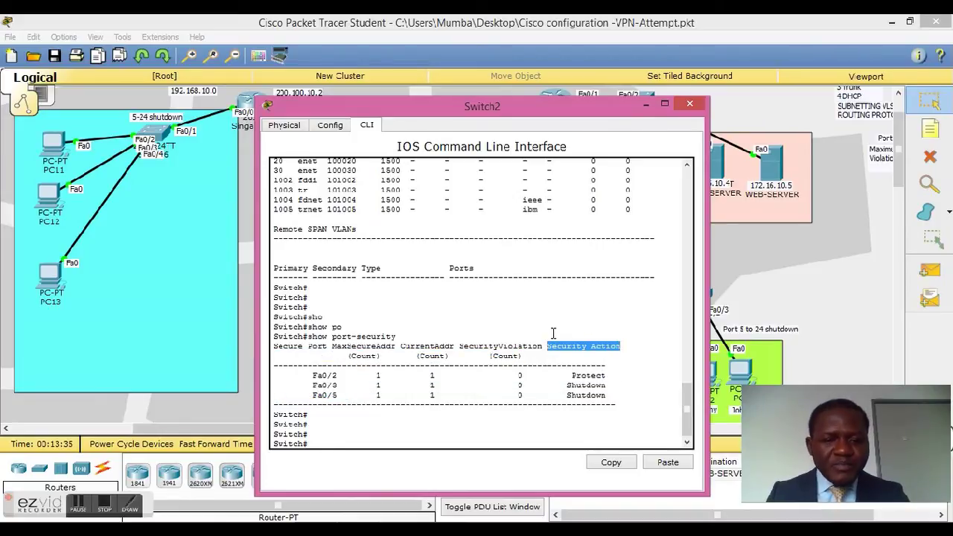
{"action": "left_click_drag", "start_coordinate": [494, 347], "coordinate": [542, 347]}
{"action": "left_click_drag", "start_coordinate": [571, 376], "coordinate": [588, 376]}
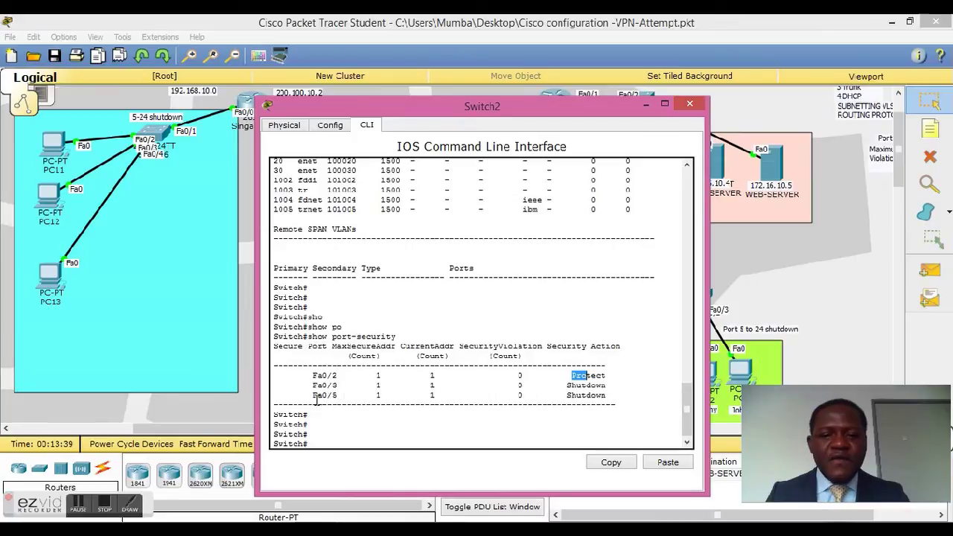
{"action": "left_click", "coordinate": [567, 392]}
{"action": "left_click_drag", "start_coordinate": [568, 394], "coordinate": [608, 394]}
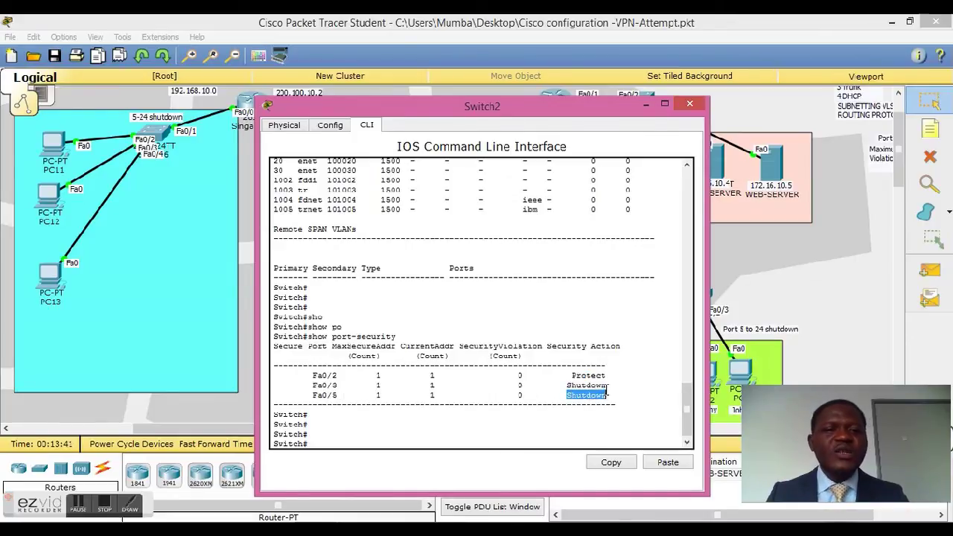
{"action": "left_click", "coordinate": [538, 370]}
{"action": "key", "text": "Return"}
{"action": "key", "text": "Return"}
{"action": "key", "text": "Return"}
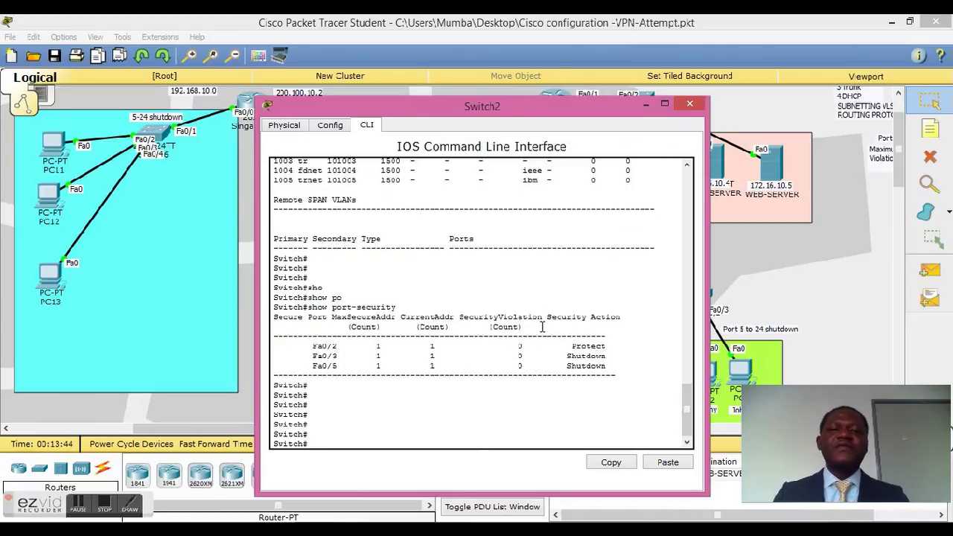
{"action": "double_click", "coordinate": [684, 111]}
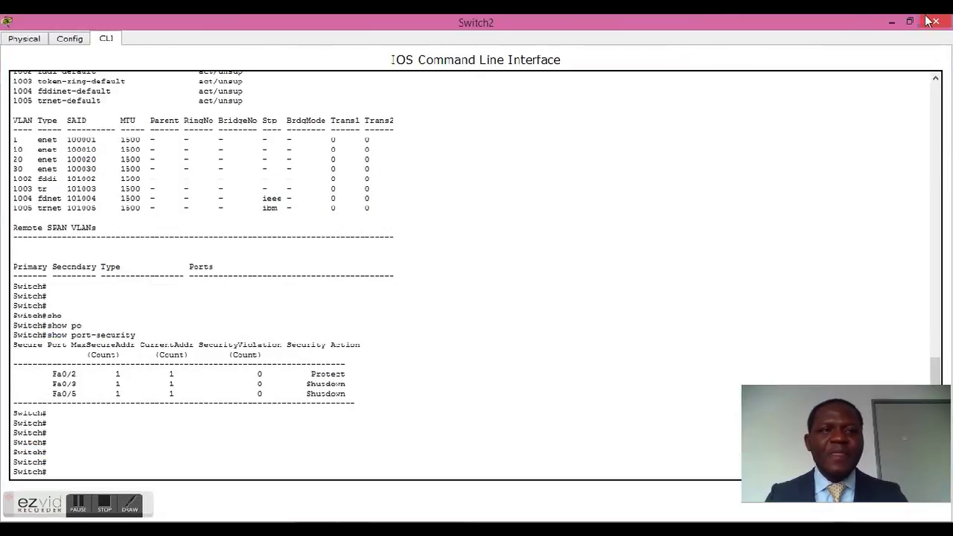
{"action": "left_click", "coordinate": [910, 21]}
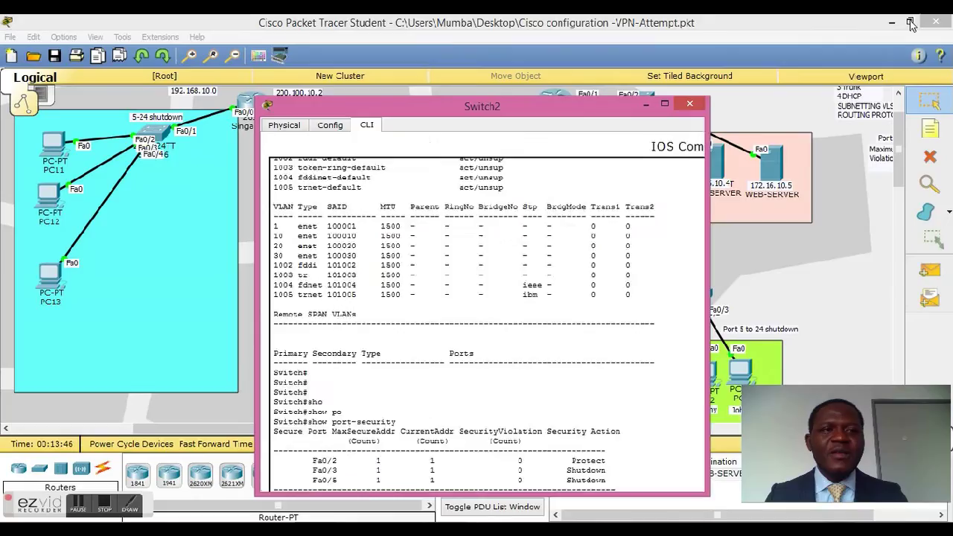
Step: Close Switch2's device window to return to the logical workspace
{"action": "left_click", "coordinate": [687, 97]}
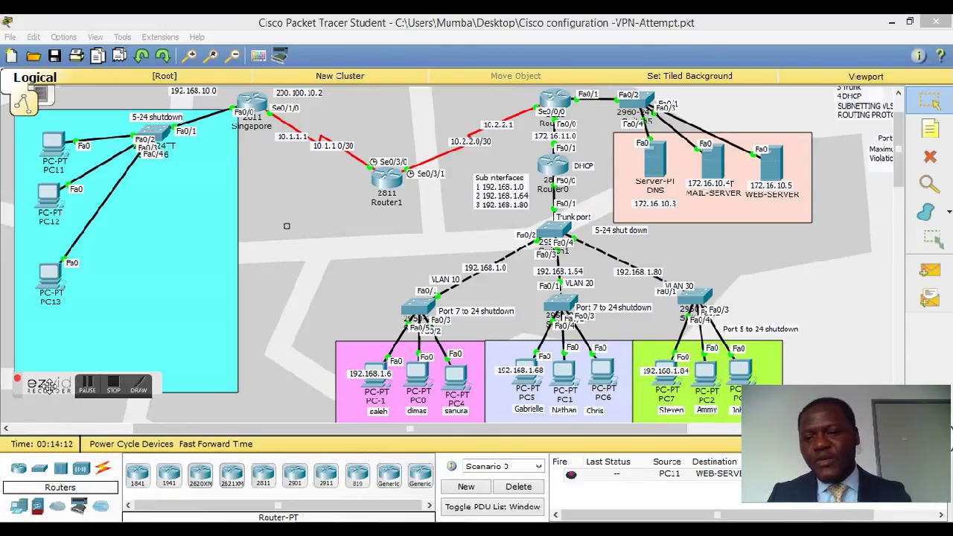
Step: Place a generic PC left of the VLAN 10 switch and rename it Attacker
{"action": "left_click", "coordinate": [19, 513]}
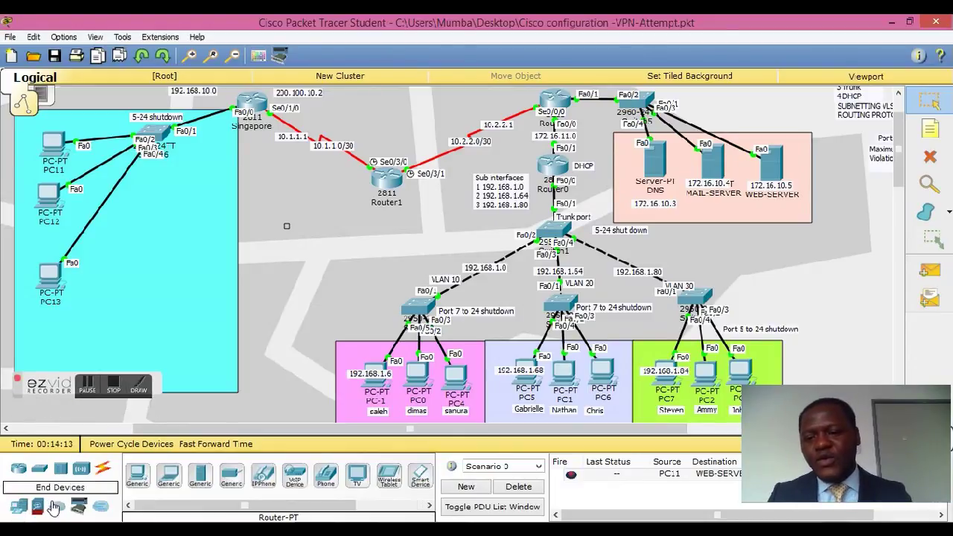
{"action": "left_click", "coordinate": [139, 478]}
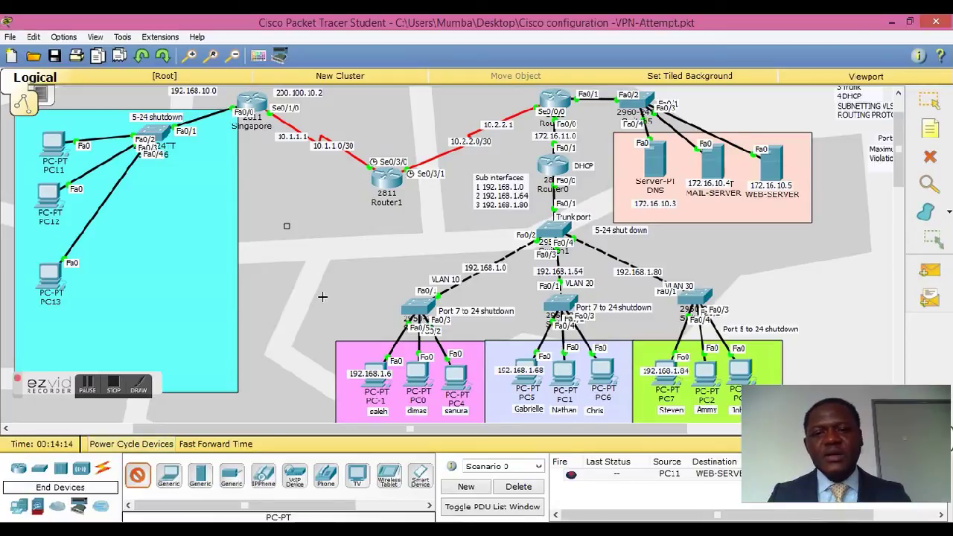
{"action": "left_click", "coordinate": [323, 297]}
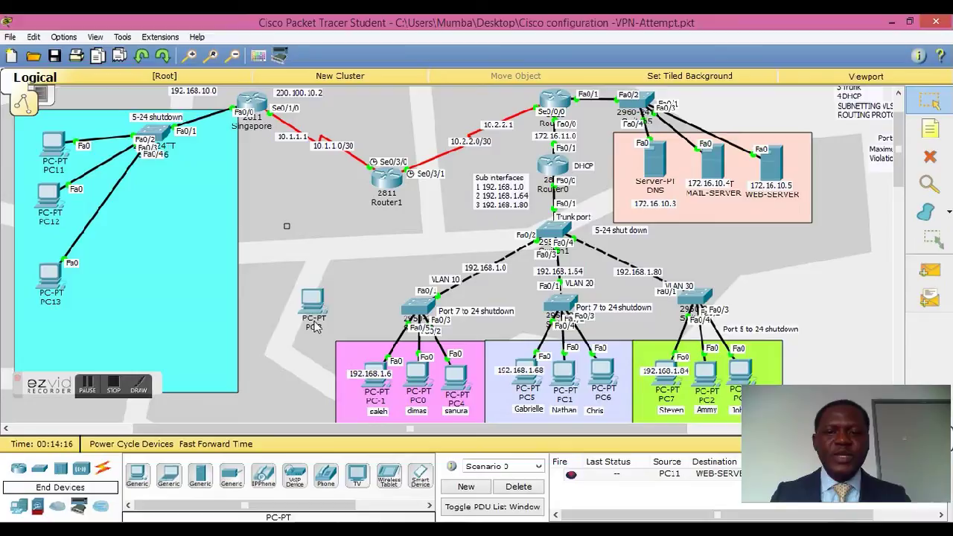
{"action": "left_click", "coordinate": [315, 328]}
{"action": "key", "text": "BackSpace"}
{"action": "key", "text": "BackSpace"}
{"action": "key", "text": "BackSpace"}
{"action": "type", "text": "Attacker"}
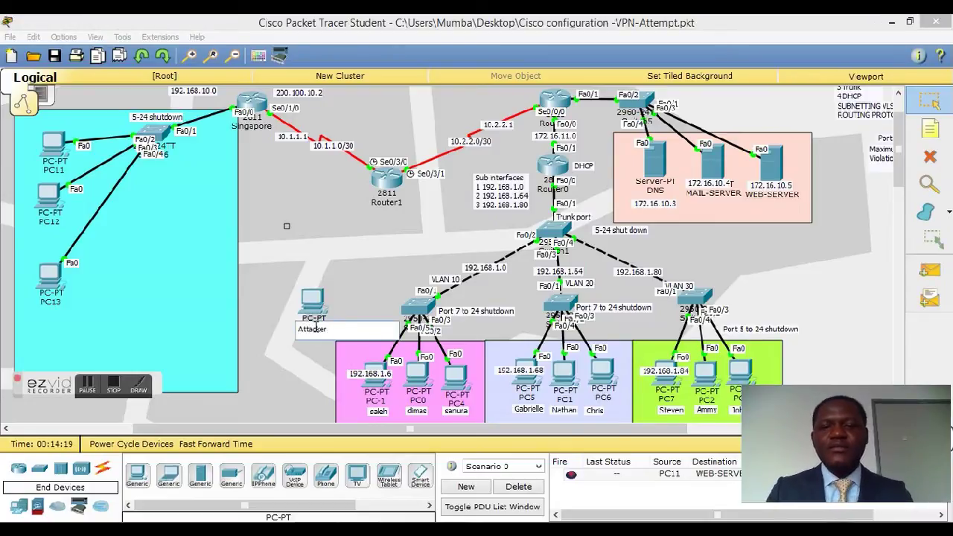
{"action": "left_click", "coordinate": [308, 363]}
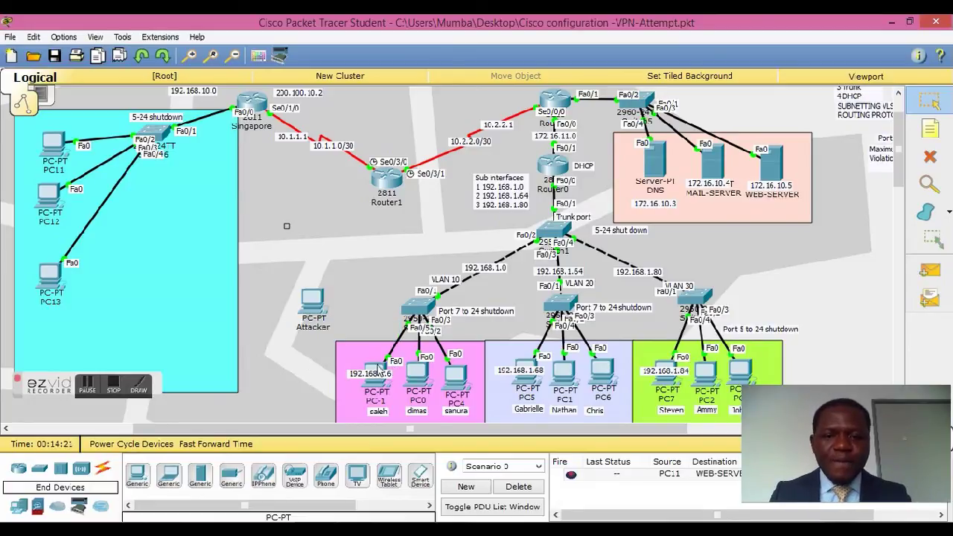
Step: Move the Fa0/5 cable from PC-1 to Attacker's FastEthernet0 and fast-forward time twice
{"action": "mouse_move", "coordinate": [389, 363]}
{"action": "left_mouse_down"}
{"action": "mouse_move", "coordinate": [365, 362]}
{"action": "mouse_move", "coordinate": [379, 364]}
{"action": "left_mouse_up"}
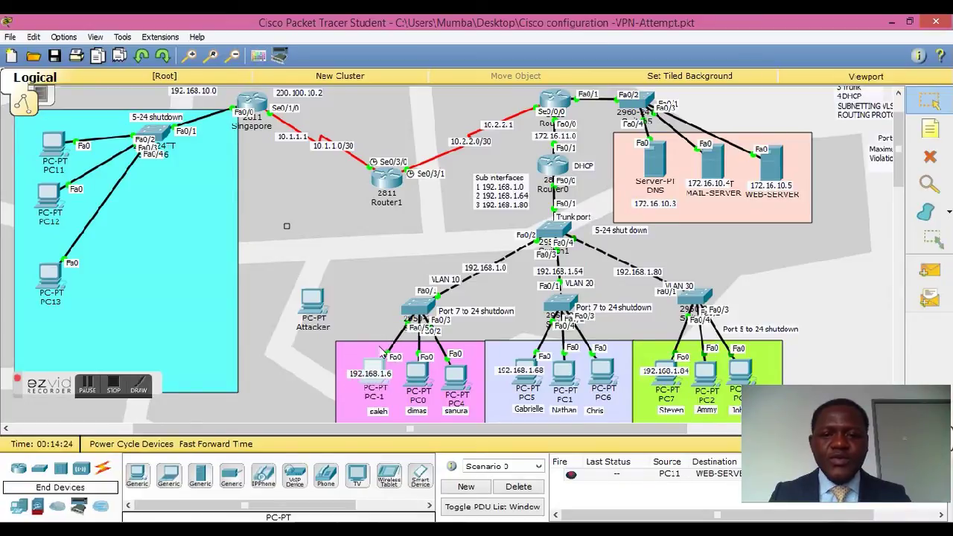
{"action": "left_click_drag", "start_coordinate": [387, 359], "coordinate": [312, 302]}
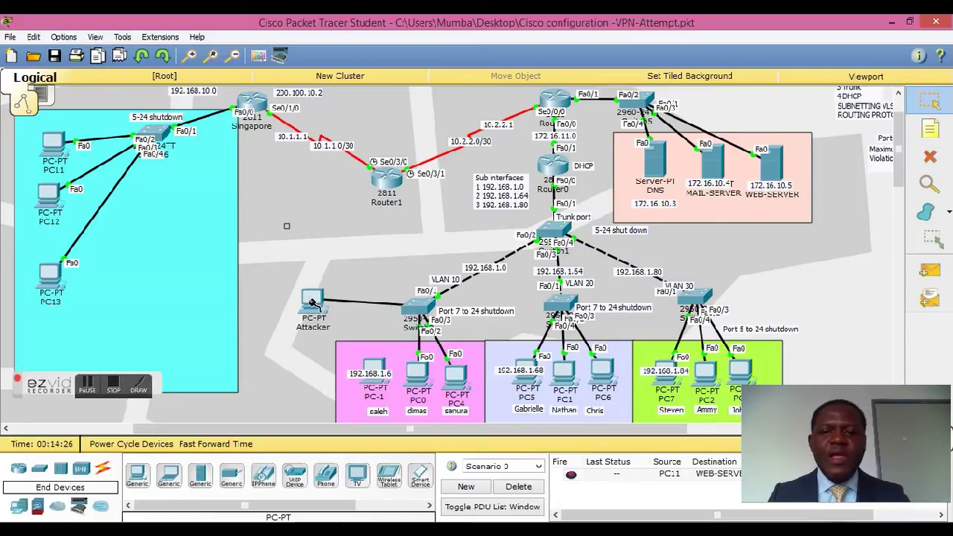
{"action": "left_click", "coordinate": [312, 302]}
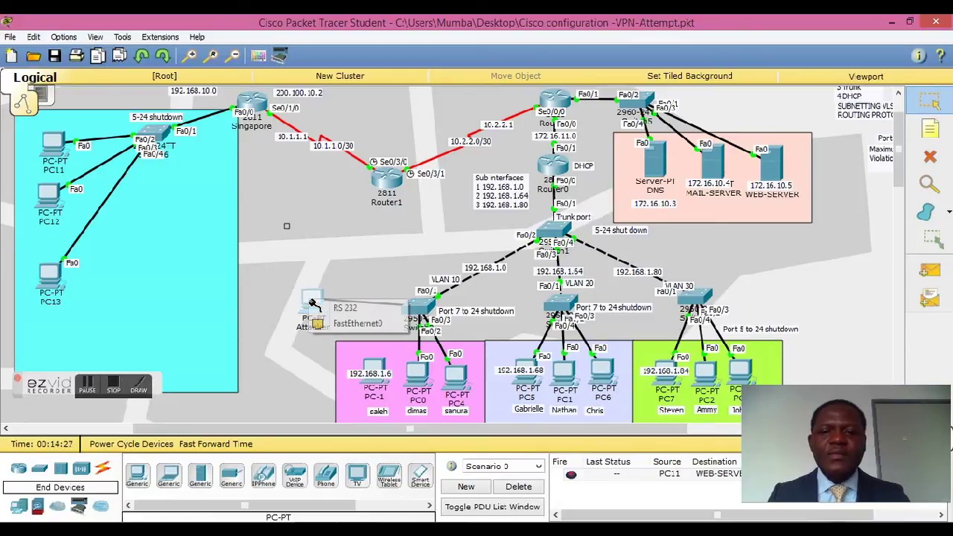
{"action": "left_click", "coordinate": [351, 325]}
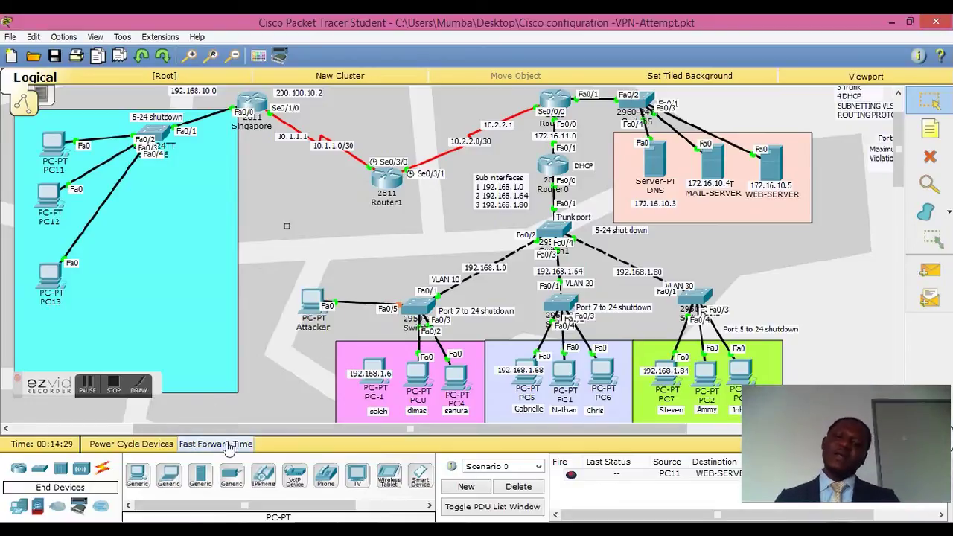
{"action": "left_click", "coordinate": [228, 445]}
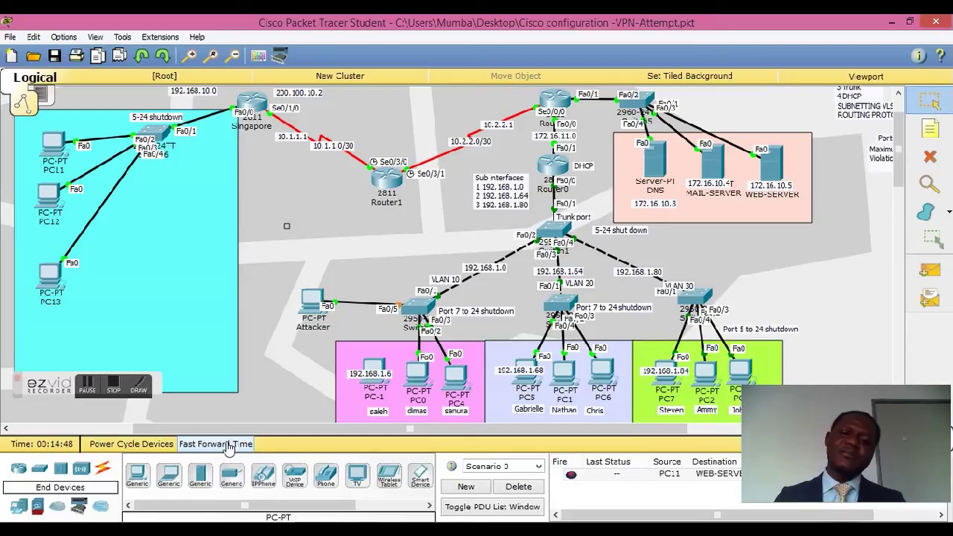
{"action": "left_click", "coordinate": [229, 445]}
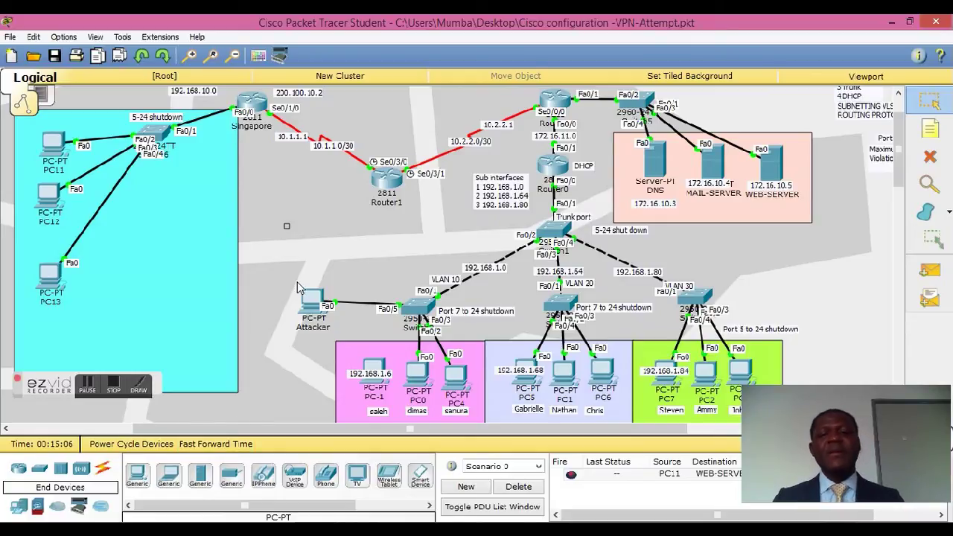
{"action": "left_click", "coordinate": [313, 302]}
Step: Switch the Attacker PC's IP Configuration to DHCP and close its device window
{"action": "left_click_drag", "start_coordinate": [352, 101], "coordinate": [575, 93]}
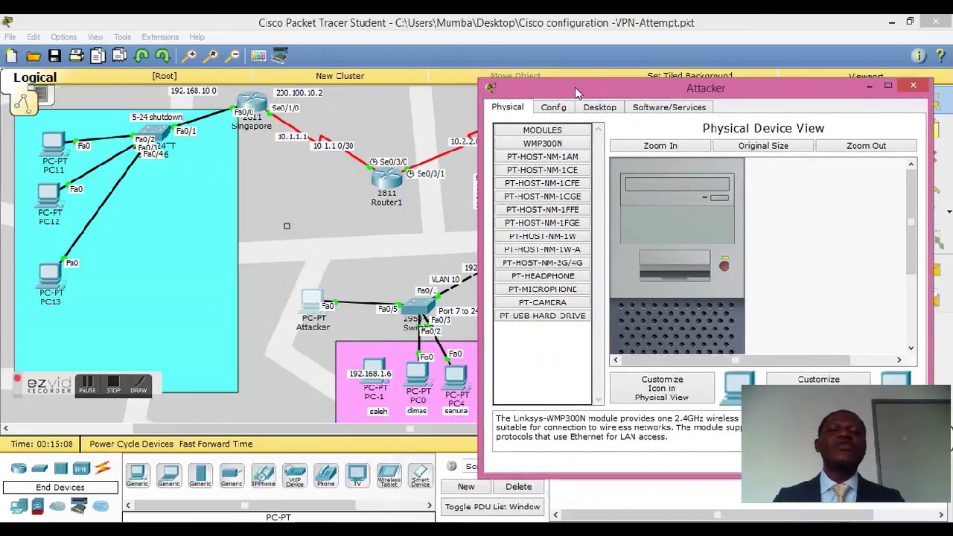
{"action": "left_click", "coordinate": [597, 108]}
{"action": "left_click", "coordinate": [557, 151]}
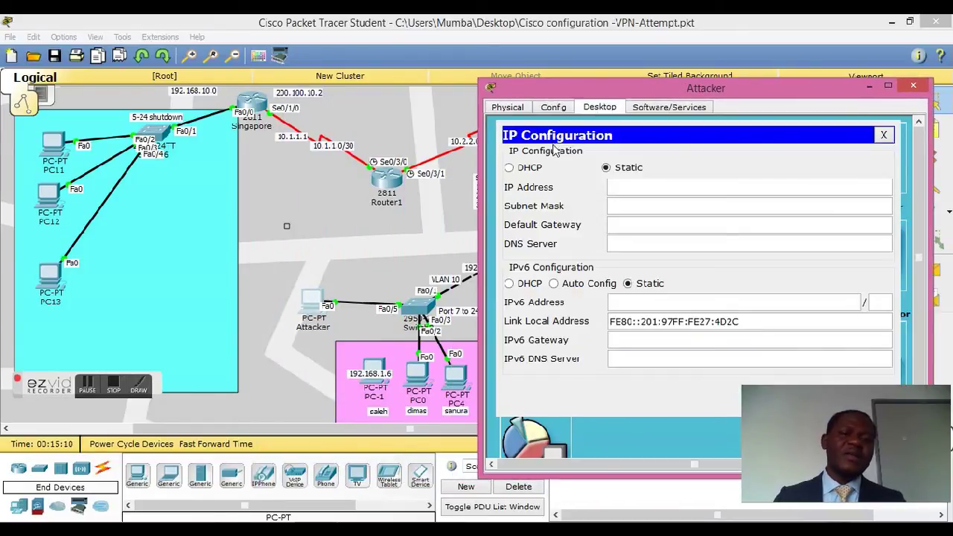
{"action": "left_click", "coordinate": [519, 170]}
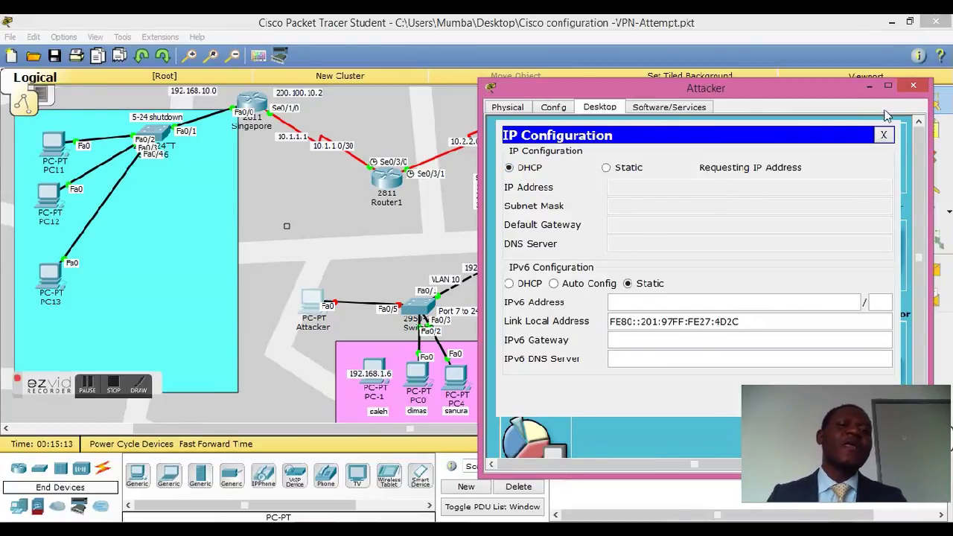
{"action": "left_click", "coordinate": [917, 87]}
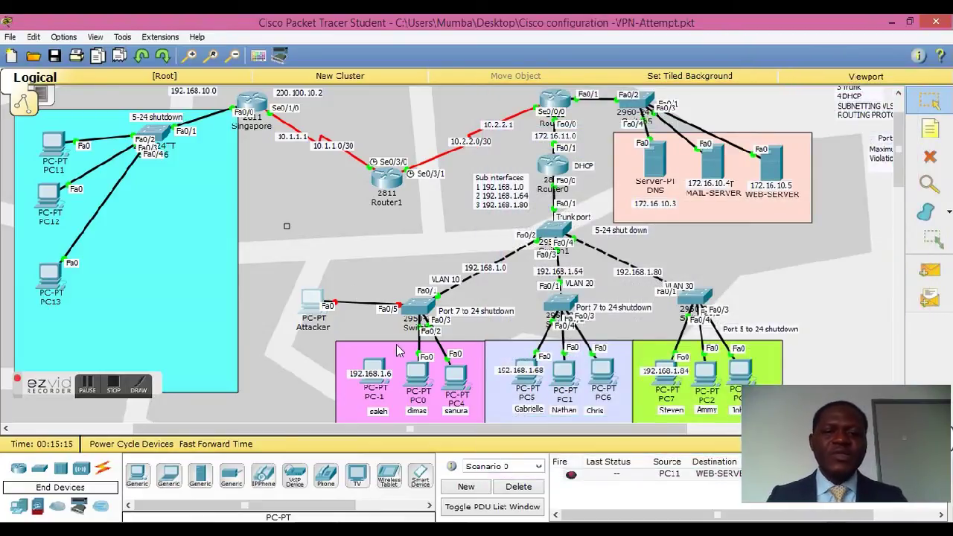
{"action": "left_click", "coordinate": [698, 302]}
{"action": "left_click", "coordinate": [367, 127]}
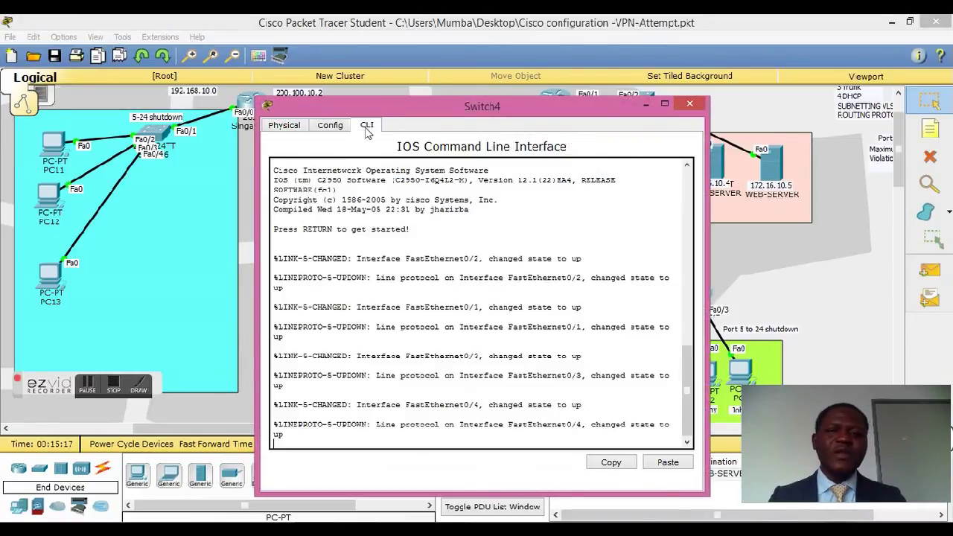
{"action": "key", "text": "Return"}
{"action": "key", "text": "Return"}
{"action": "key", "text": "Return"}
{"action": "key", "text": "Return"}
{"action": "type", "text": "en"}
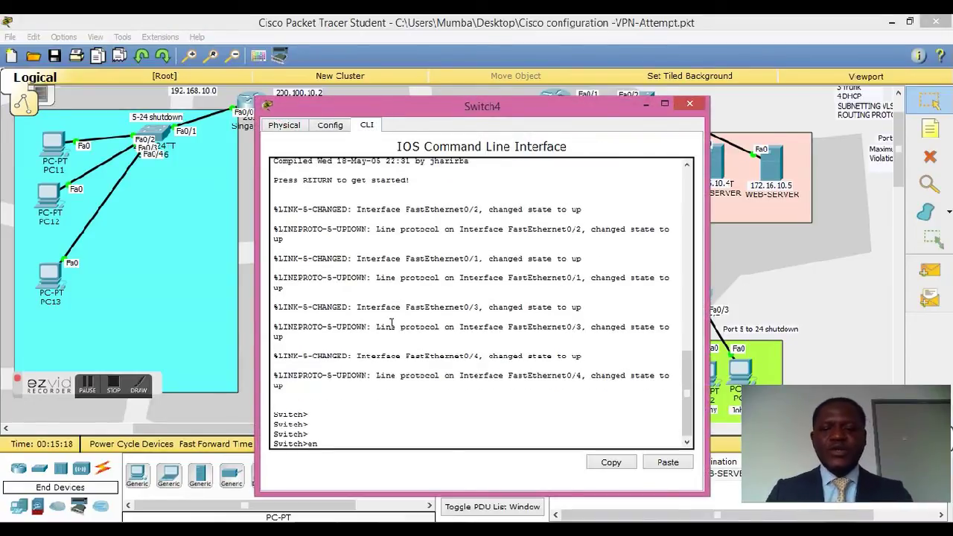
{"action": "key", "text": "Return"}
{"action": "key", "text": "Return"}
{"action": "key", "text": "Return"}
{"action": "type", "text": "sho"}
{"action": "key", "text": "Tab"}
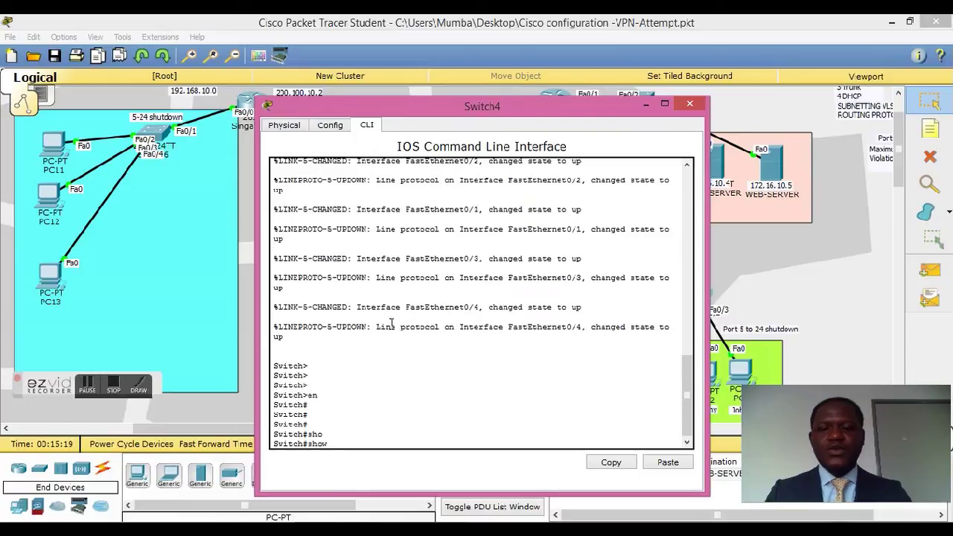
{"action": "type", "text": "po"}
{"action": "key", "text": "Tab"}
{"action": "key", "text": "Return"}
{"action": "key", "text": "Return"}
{"action": "key", "text": "Return"}
{"action": "key", "text": "Return"}
{"action": "key", "text": "Return"}
{"action": "key", "text": "Return"}
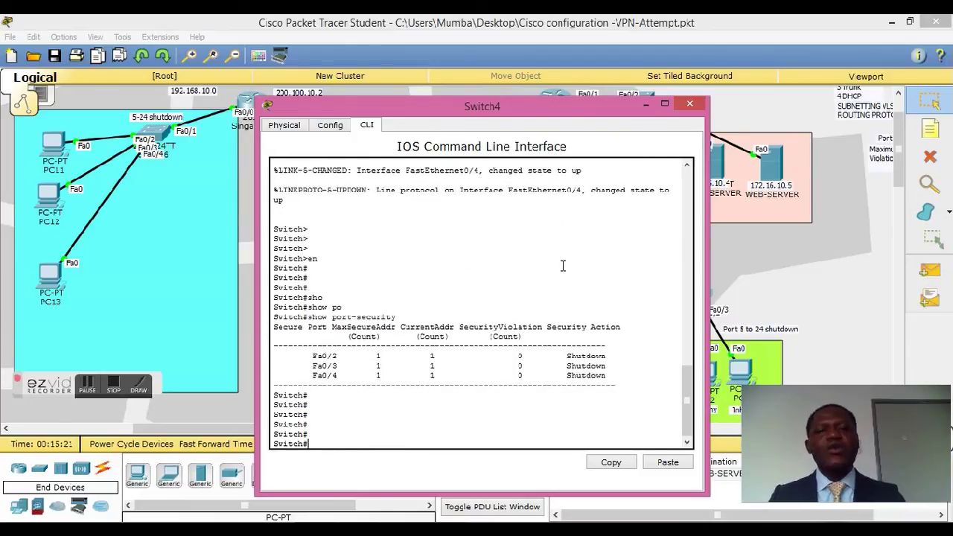
{"action": "left_click", "coordinate": [689, 103]}
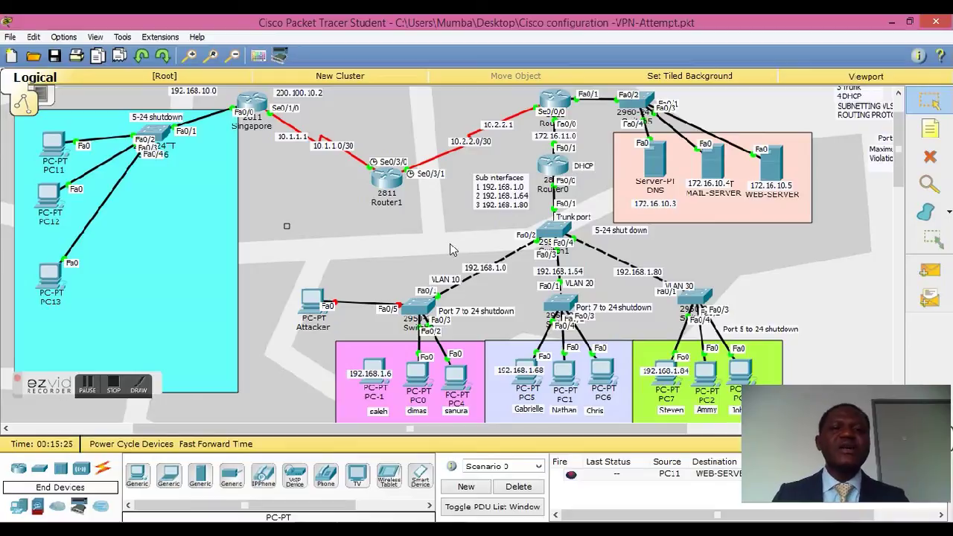
{"action": "scroll", "coordinate": [332, 217], "scroll_direction": "up", "scroll_amount": 1}
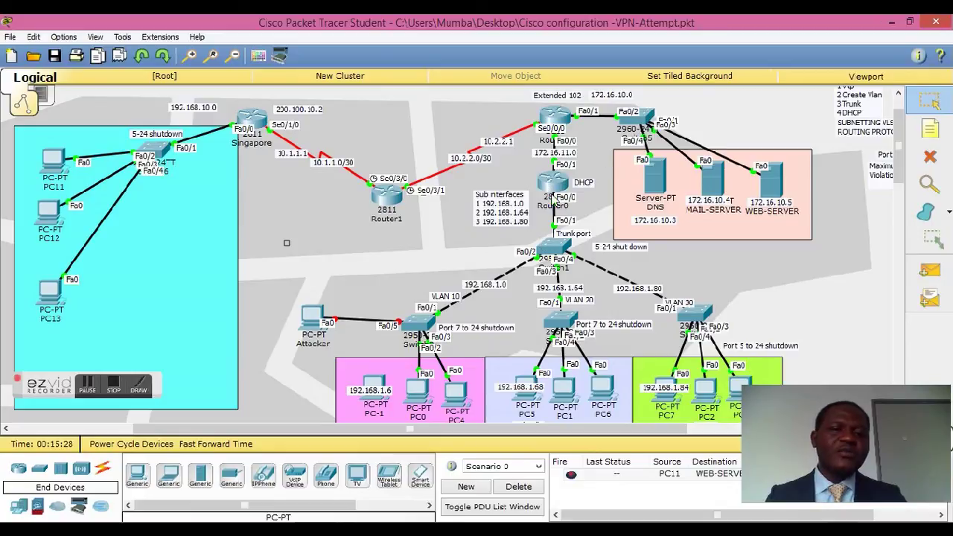
{"action": "mouse_move", "coordinate": [557, 169]}
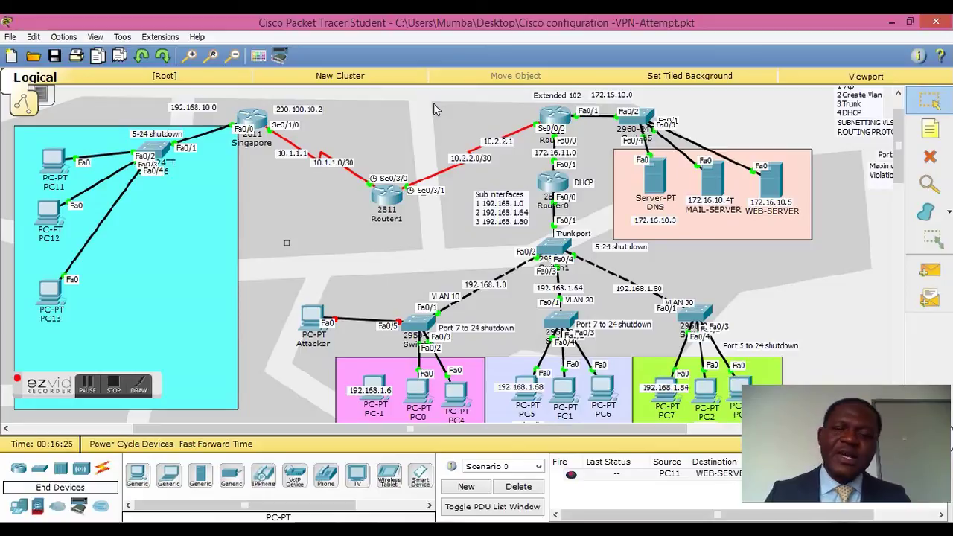
{"action": "left_click", "coordinate": [254, 119]}
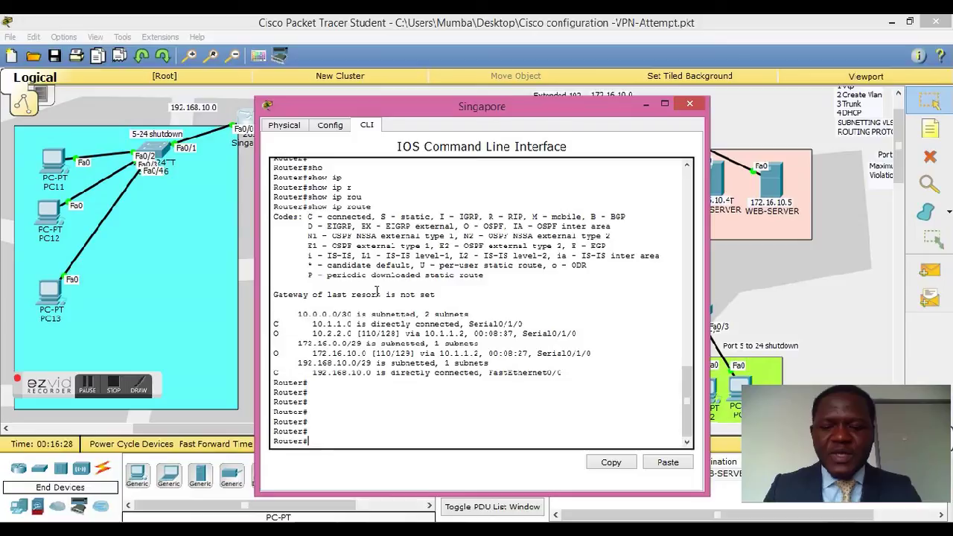
Step: Run show crypto map on the Singapore router, using Tab to complete keywords
{"action": "type", "text": "sho"}
{"action": "key", "text": "Tab"}
{"action": "type", "text": "cr"}
{"action": "key", "text": "Tab"}
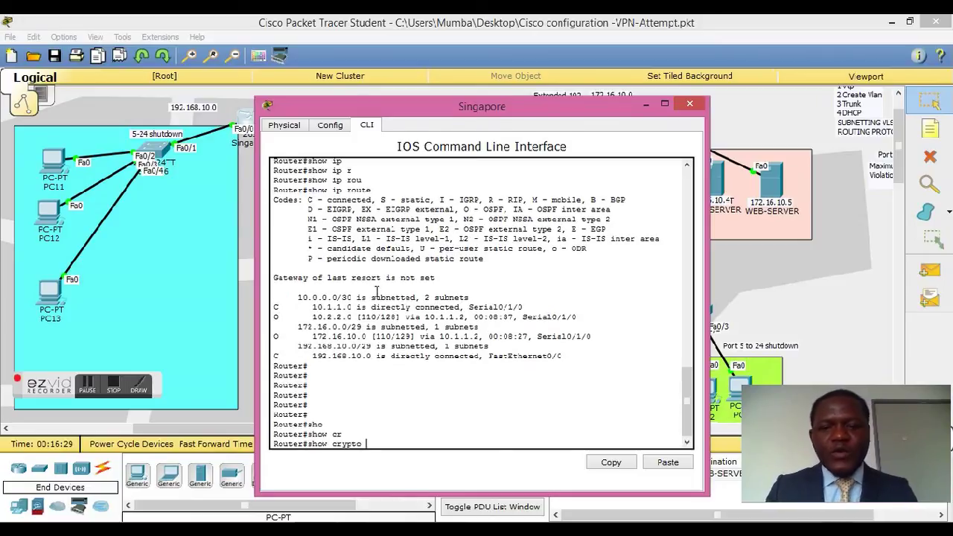
{"action": "type", "text": "?"}
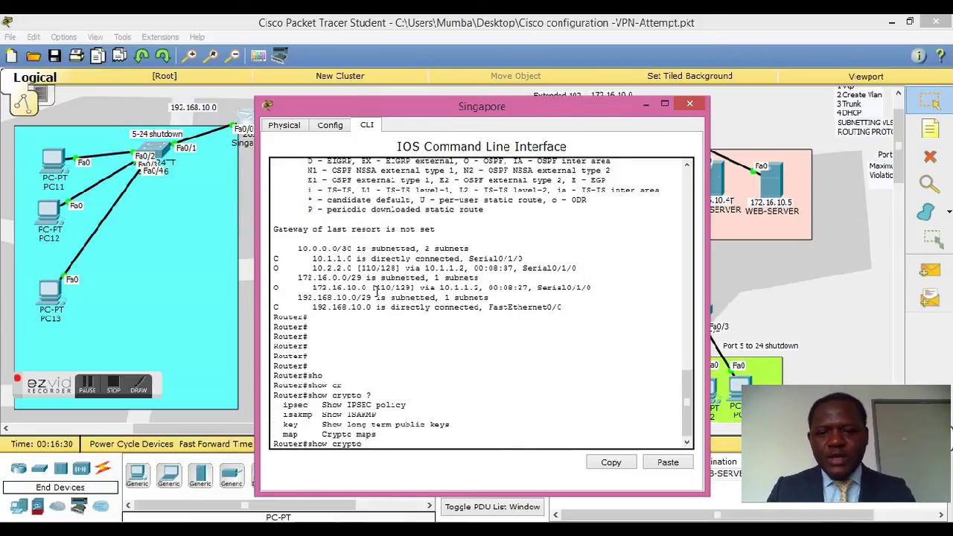
{"action": "type", "text": "is"}
{"action": "key", "text": "BackSpace"}
{"action": "key", "text": "BackSpace"}
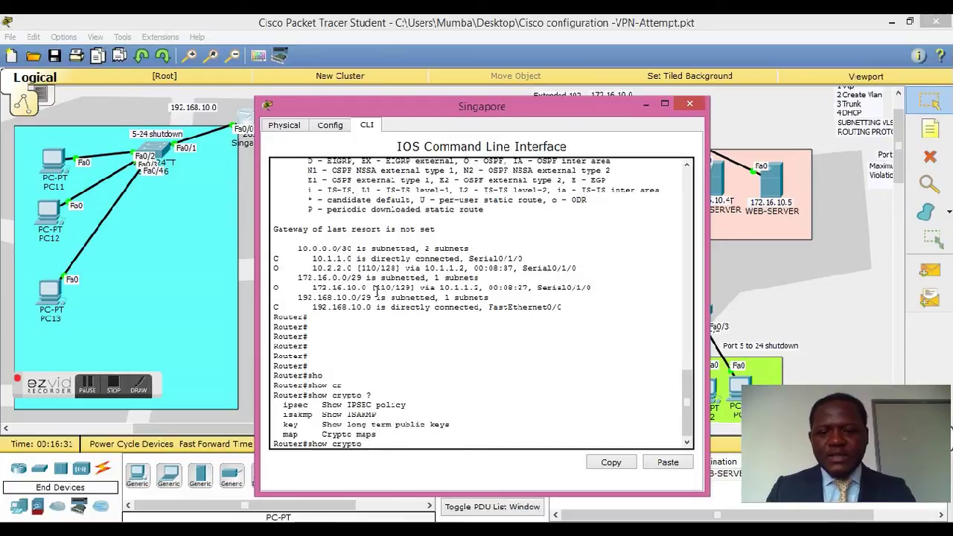
{"action": "type", "text": "map"}
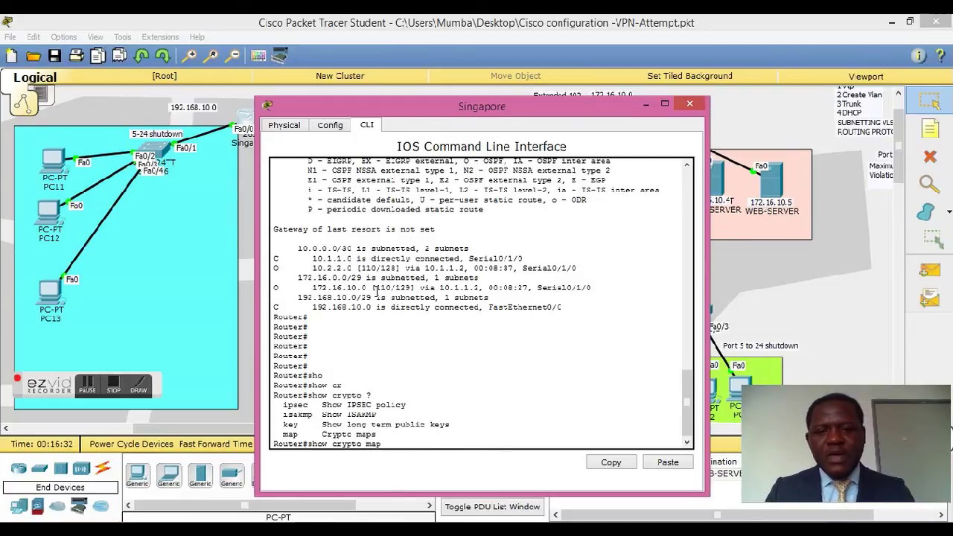
{"action": "key", "text": "Return"}
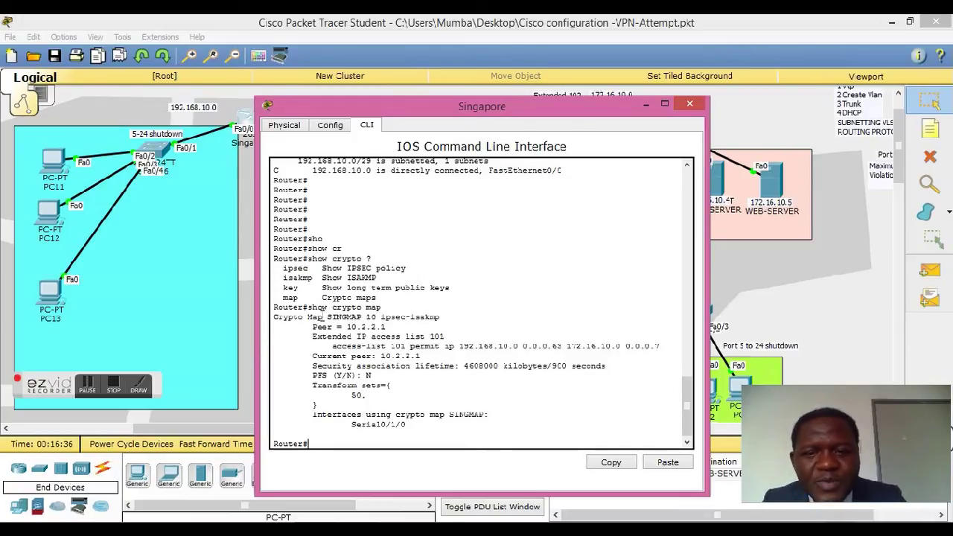
Step: Highlight crypto map SINGMAP, peer 10.2.2.1 and the access list 101 line, then reposition the window
{"action": "left_click_drag", "start_coordinate": [327, 316], "coordinate": [378, 321]}
{"action": "left_click", "coordinate": [390, 322]}
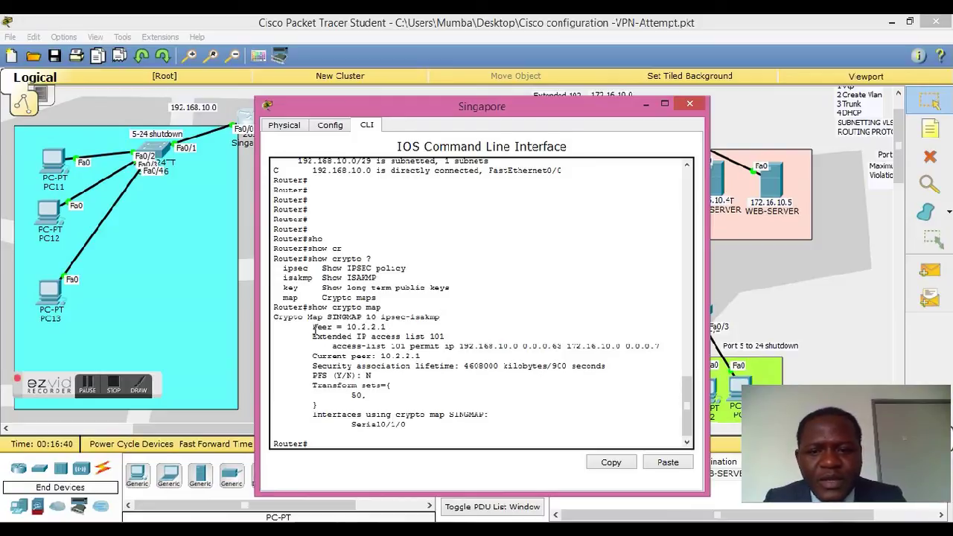
{"action": "left_click_drag", "start_coordinate": [344, 327], "coordinate": [381, 328]}
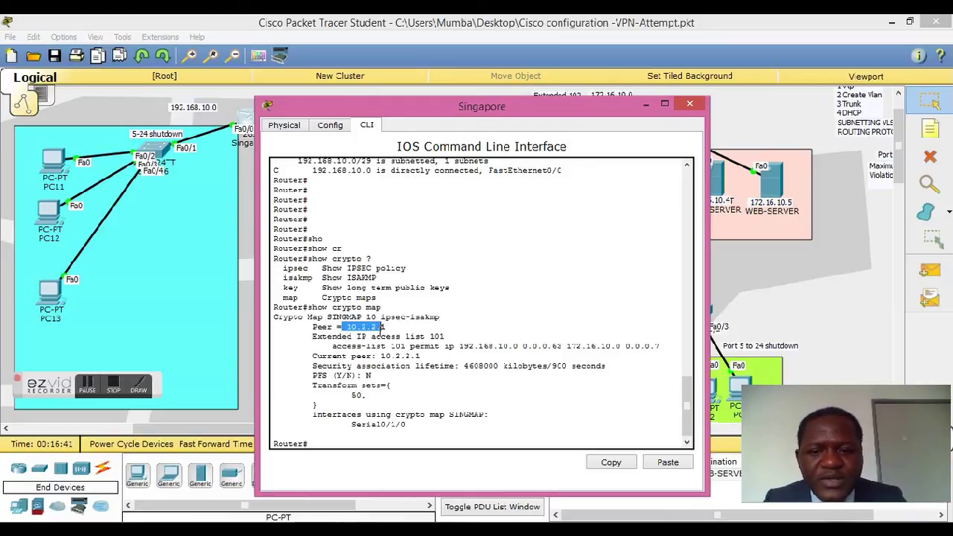
{"action": "left_click_drag", "start_coordinate": [313, 337], "coordinate": [455, 346]}
{"action": "left_click", "coordinate": [445, 342]}
{"action": "left_click_drag", "start_coordinate": [414, 111], "coordinate": [373, 176]}
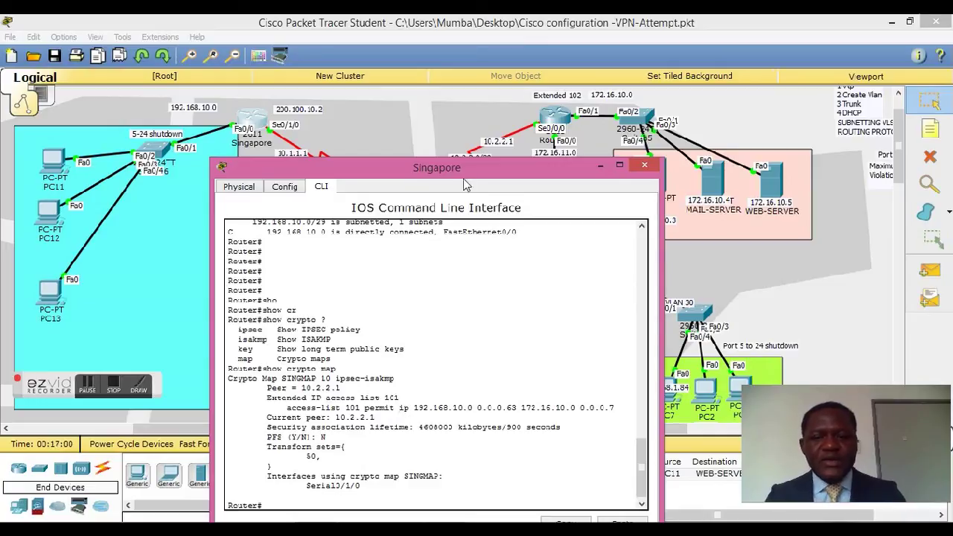
Step: Run show crypto isakmp sa on the Singapore router
{"action": "left_click_drag", "start_coordinate": [462, 172], "coordinate": [413, 80]}
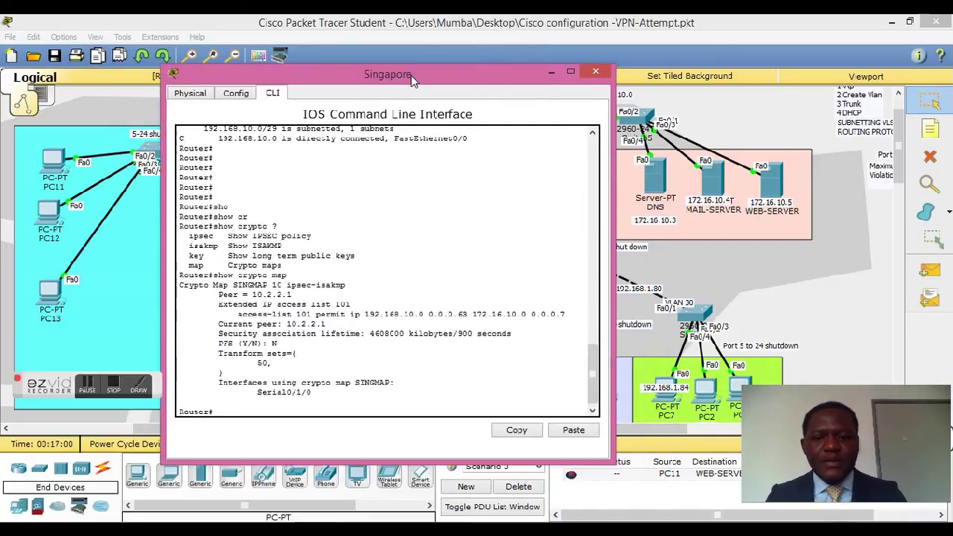
{"action": "key", "text": "Return"}
{"action": "type", "text": "sho"}
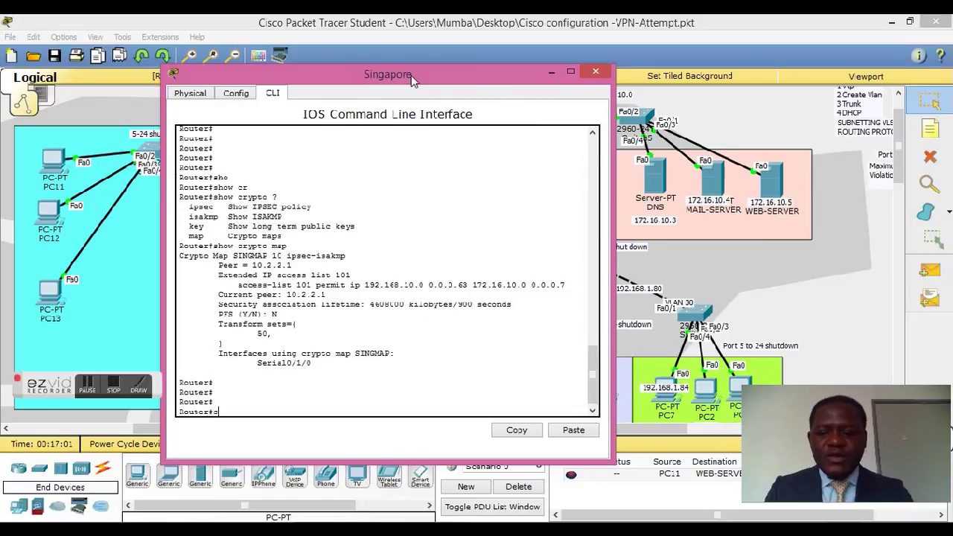
{"action": "key", "text": "Tab"}
{"action": "type", "text": "cr"}
{"action": "key", "text": "Tab"}
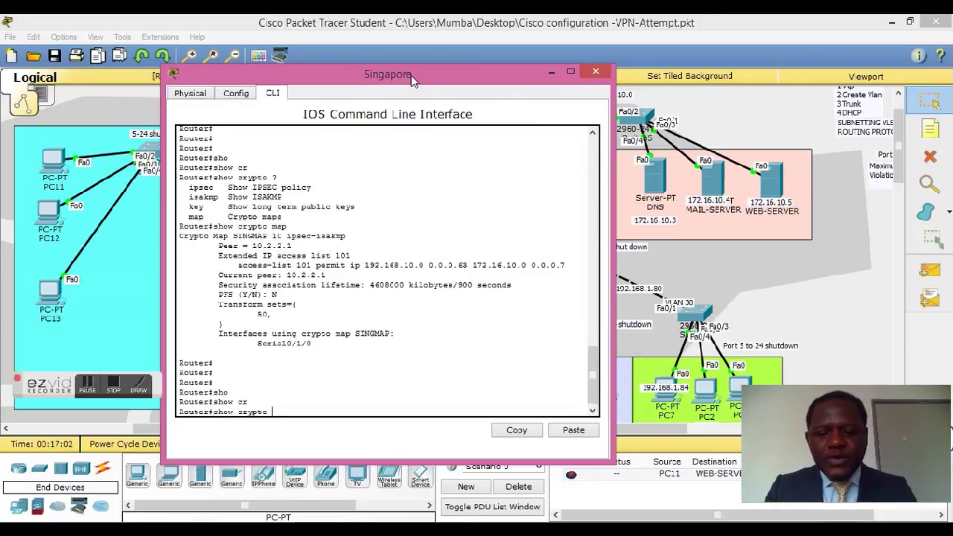
{"action": "type", "text": "sc"}
{"action": "key", "text": "BackSpace"}
{"action": "key", "text": "BackSpace"}
{"action": "type", "text": "?"}
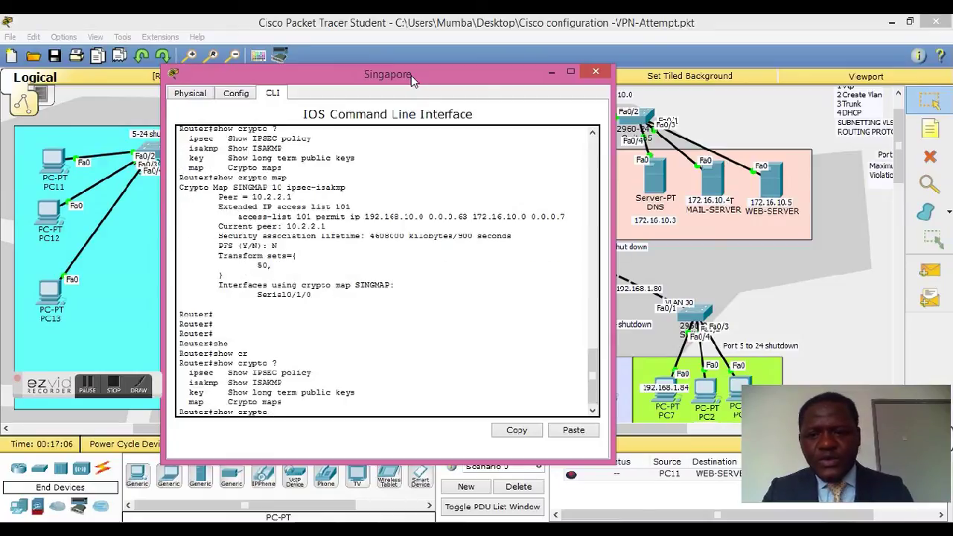
{"action": "type", "text": "isa"}
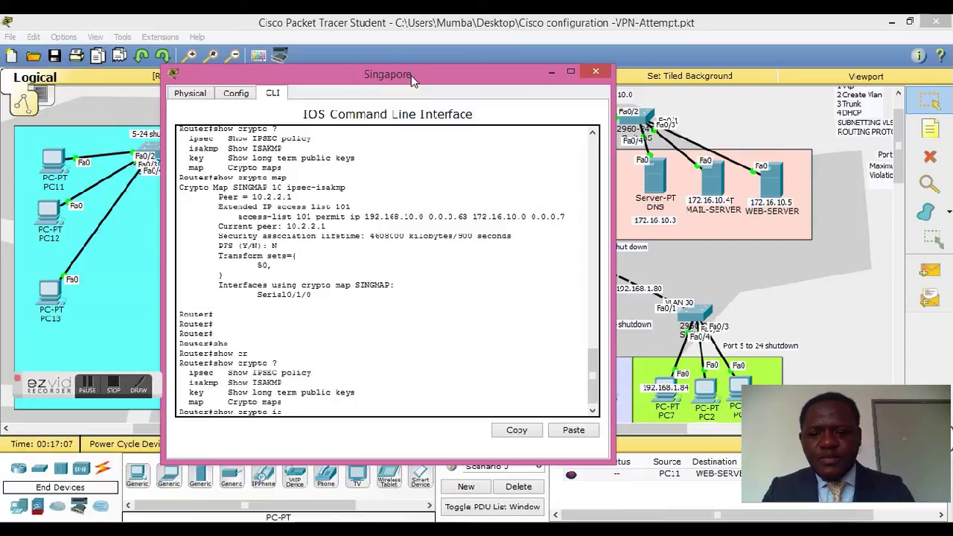
{"action": "key", "text": "Tab"}
{"action": "type", "text": "?"}
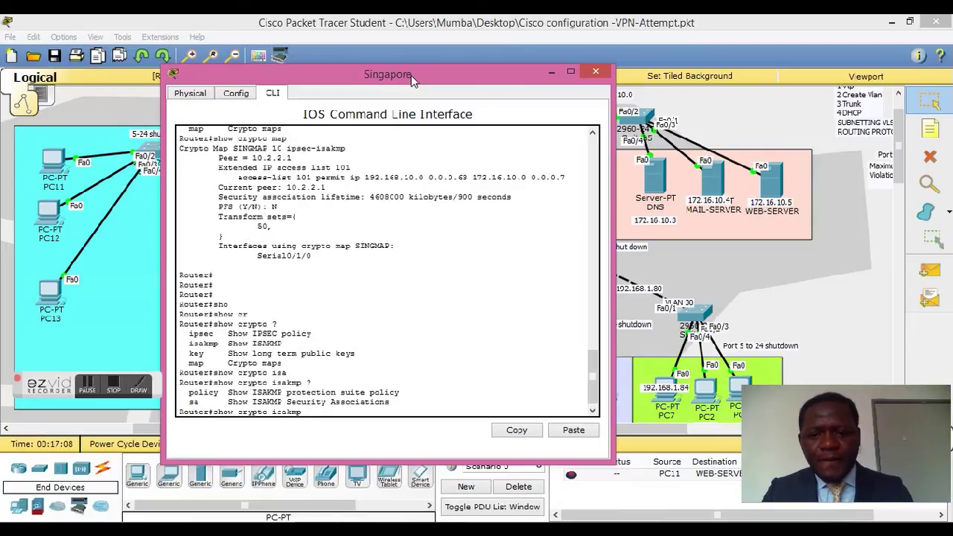
{"action": "type", "text": "sa"}
{"action": "key", "text": "Return"}
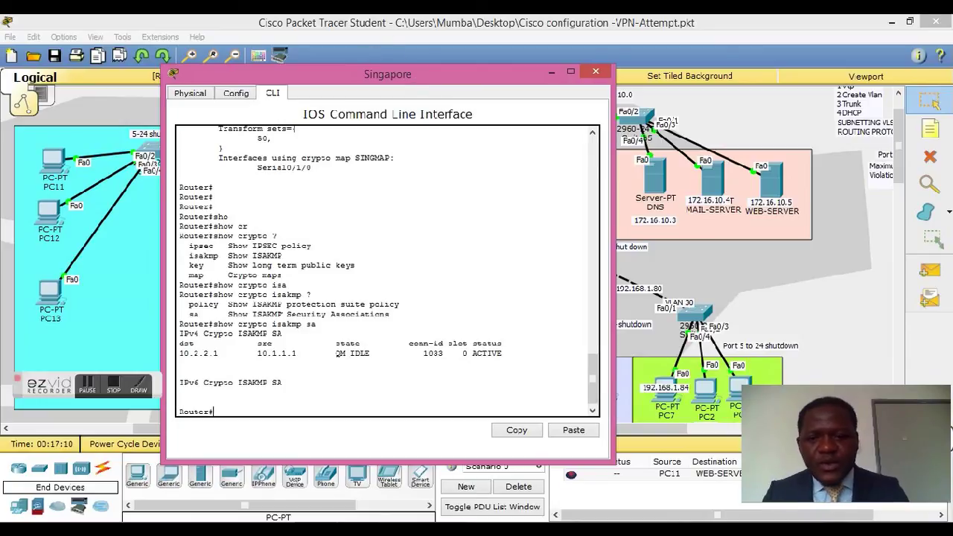
Step: Highlight the SA row's peers 10.1.1.1 and 10.2.2.1, QM_IDLE state and ACTIVE status
{"action": "left_click_drag", "start_coordinate": [180, 344], "coordinate": [301, 354]}
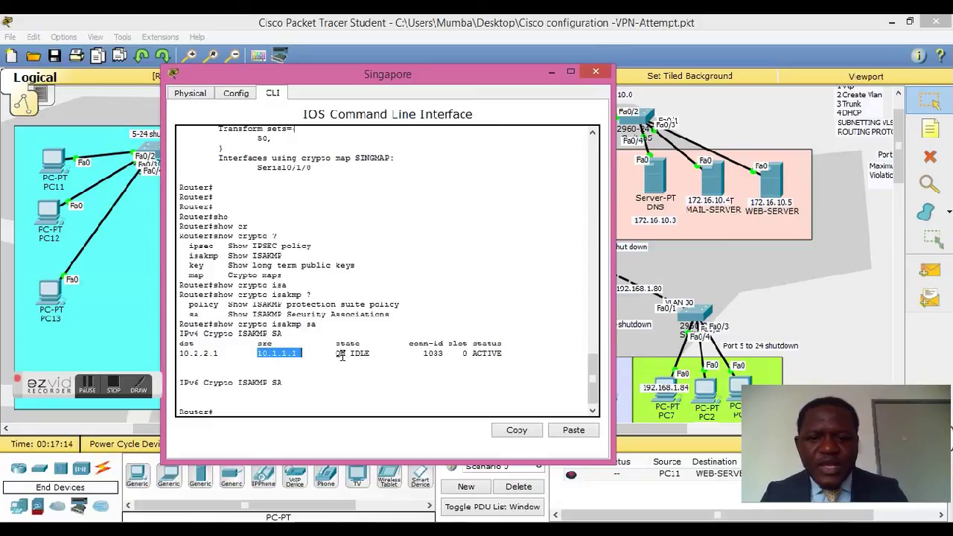
{"action": "left_click_drag", "start_coordinate": [337, 353], "coordinate": [365, 352]}
{"action": "left_click_drag", "start_coordinate": [472, 353], "coordinate": [510, 352]}
{"action": "triple_click", "coordinate": [509, 352]}
{"action": "left_click", "coordinate": [500, 356]}
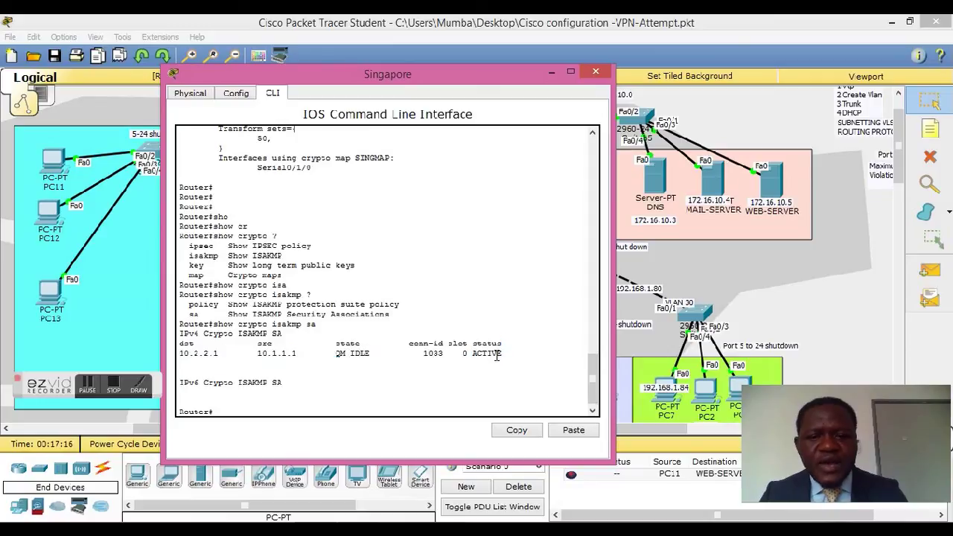
Step: Run show crypto isakmp policy to list the priority 10 IKE policy
{"action": "key", "text": "Return"}
{"action": "key", "text": "Return"}
{"action": "key", "text": "Return"}
{"action": "type", "text": "sho"}
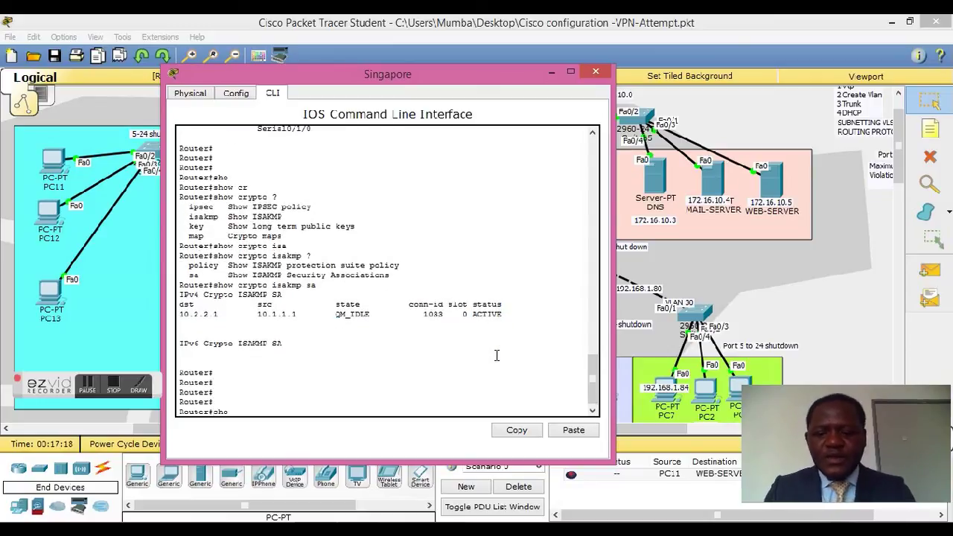
{"action": "key", "text": "Tab"}
{"action": "type", "text": "cry"}
{"action": "key", "text": "Tab"}
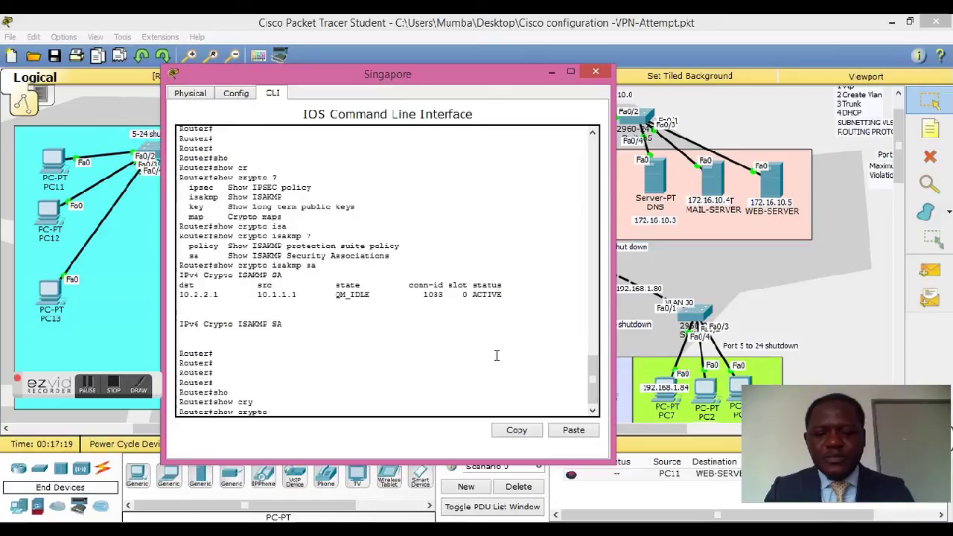
{"action": "type", "text": "is"}
{"action": "key", "text": "Tab"}
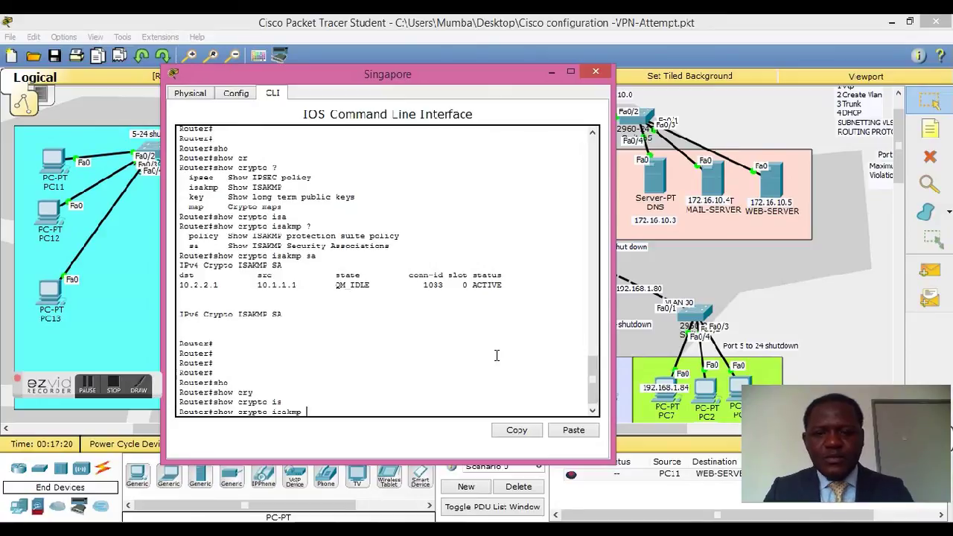
{"action": "type", "text": "?p"}
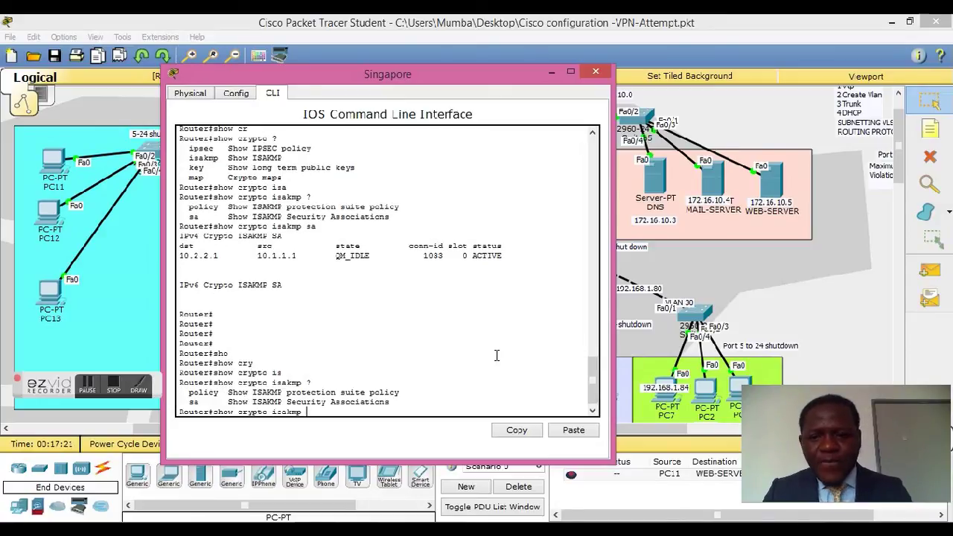
{"action": "type", "text": "o"}
{"action": "key", "text": "Tab"}
{"action": "key", "text": "Return"}
{"action": "key", "text": "Return"}
{"action": "key", "text": "Return"}
{"action": "key", "text": "Return"}
{"action": "key", "text": "Return"}
{"action": "key", "text": "Return"}
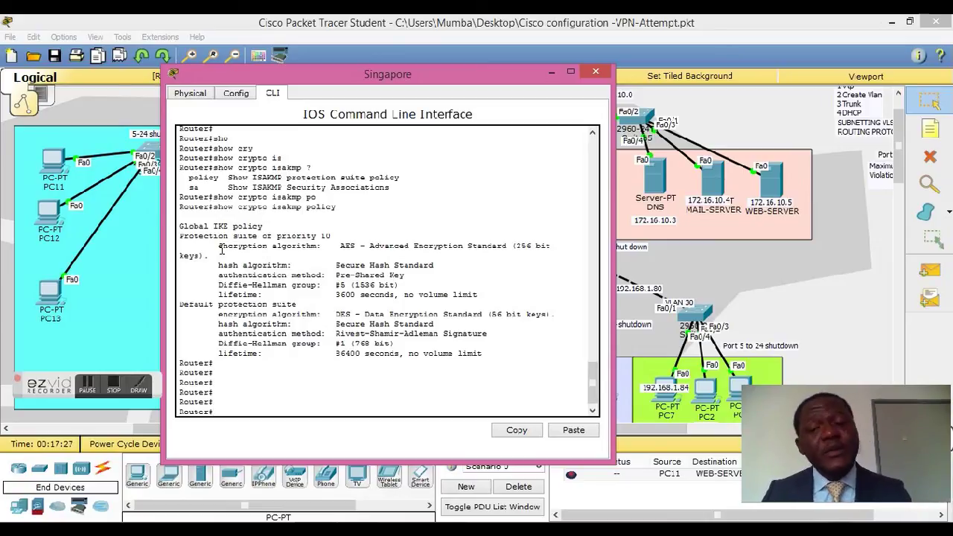
{"action": "left_click_drag", "start_coordinate": [218, 246], "coordinate": [358, 251]}
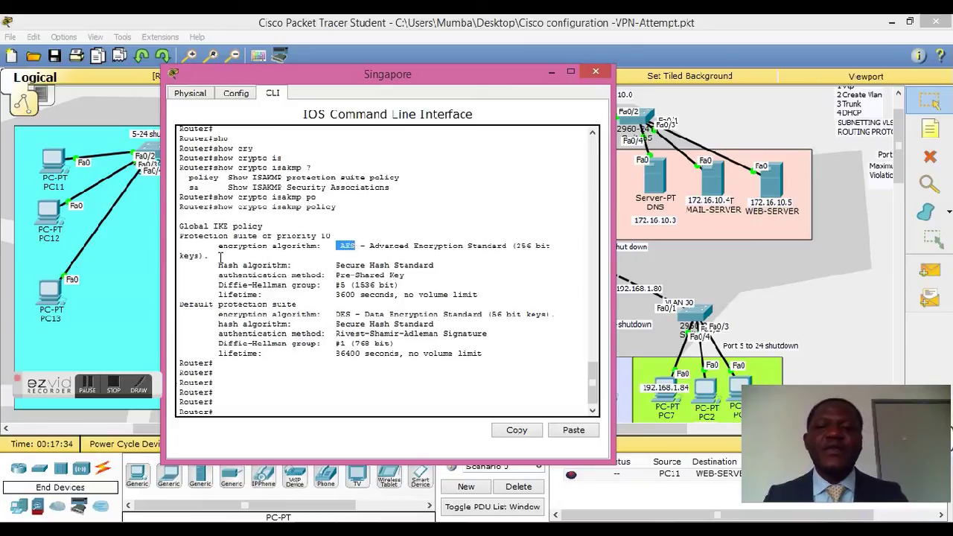
{"action": "left_click_drag", "start_coordinate": [218, 266], "coordinate": [438, 270]}
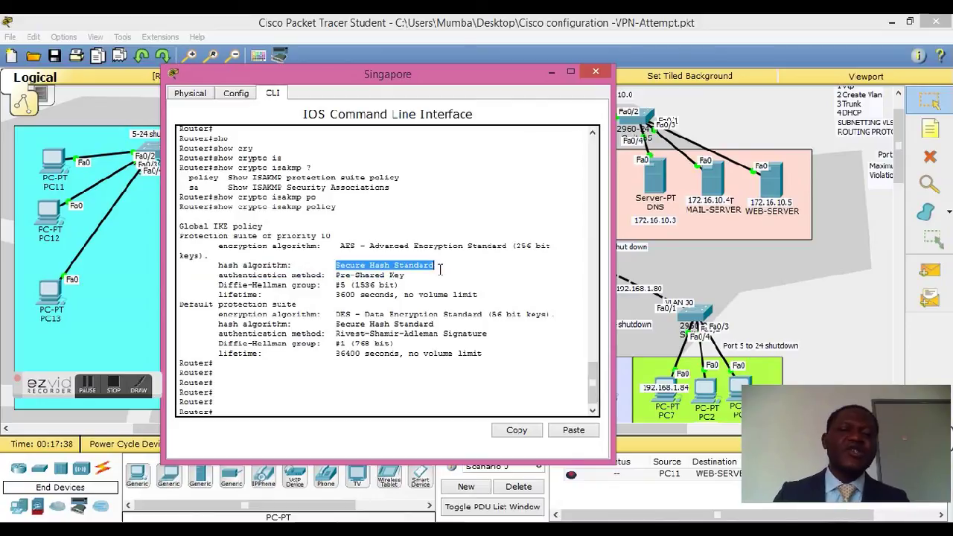
{"action": "left_click_drag", "start_coordinate": [218, 275], "coordinate": [404, 275]}
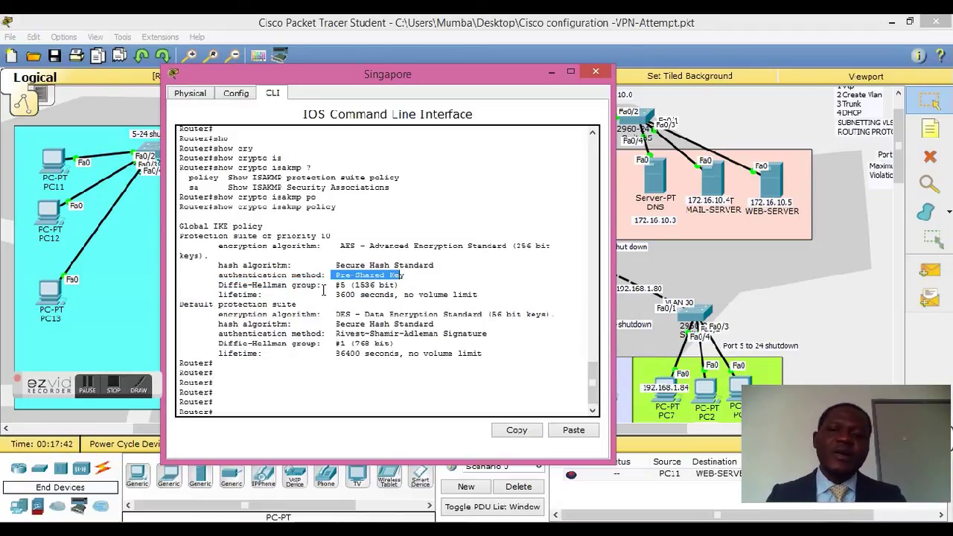
{"action": "left_click", "coordinate": [220, 297]}
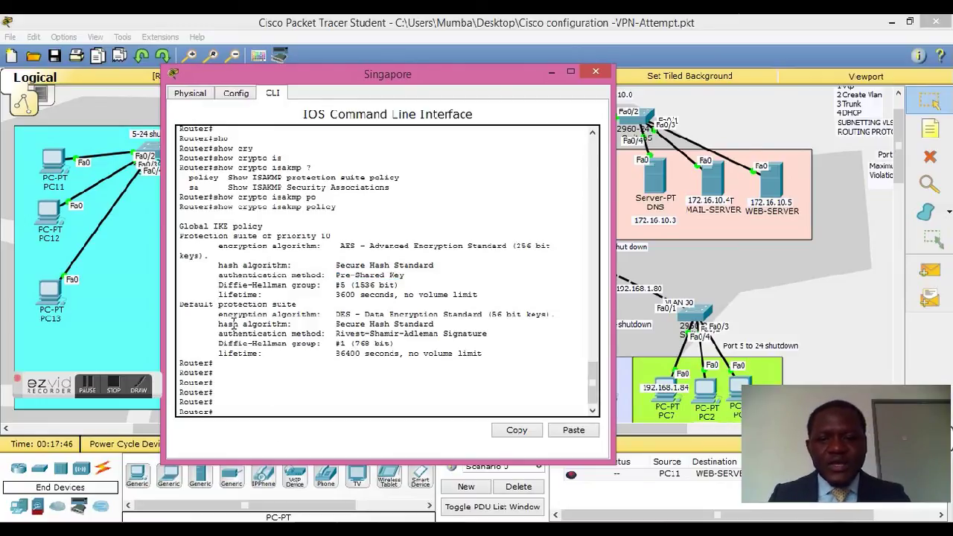
{"action": "left_click_drag", "start_coordinate": [217, 316], "coordinate": [456, 316]}
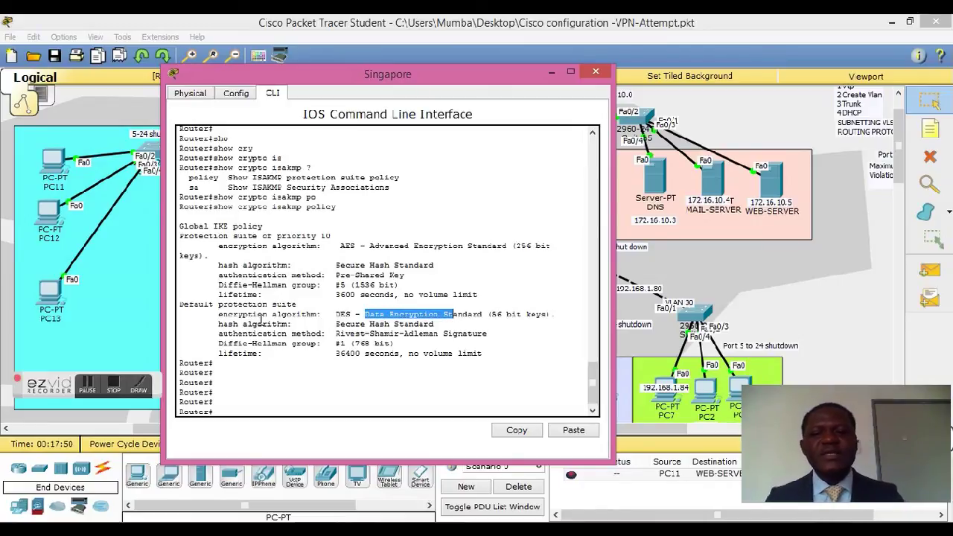
{"action": "left_click_drag", "start_coordinate": [214, 325], "coordinate": [370, 325]}
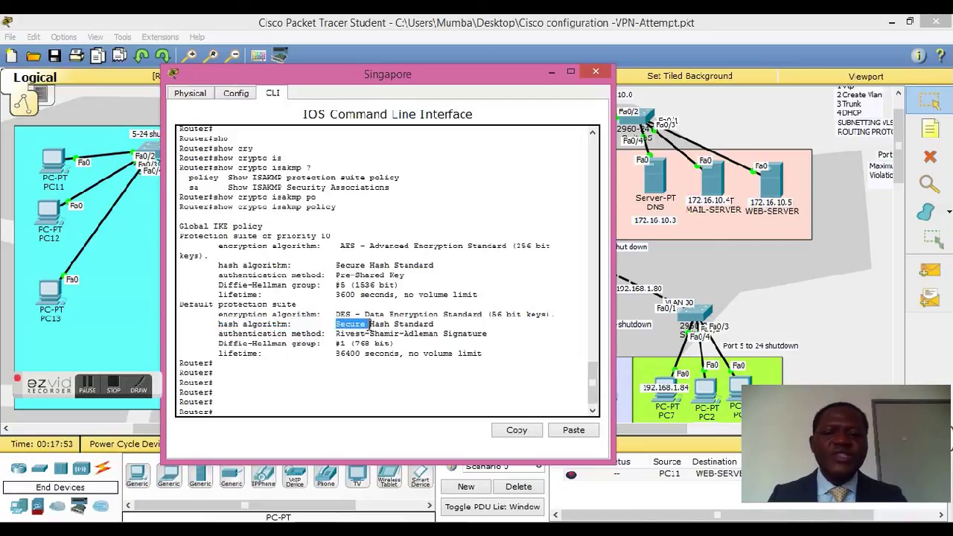
{"action": "left_click", "coordinate": [337, 343]}
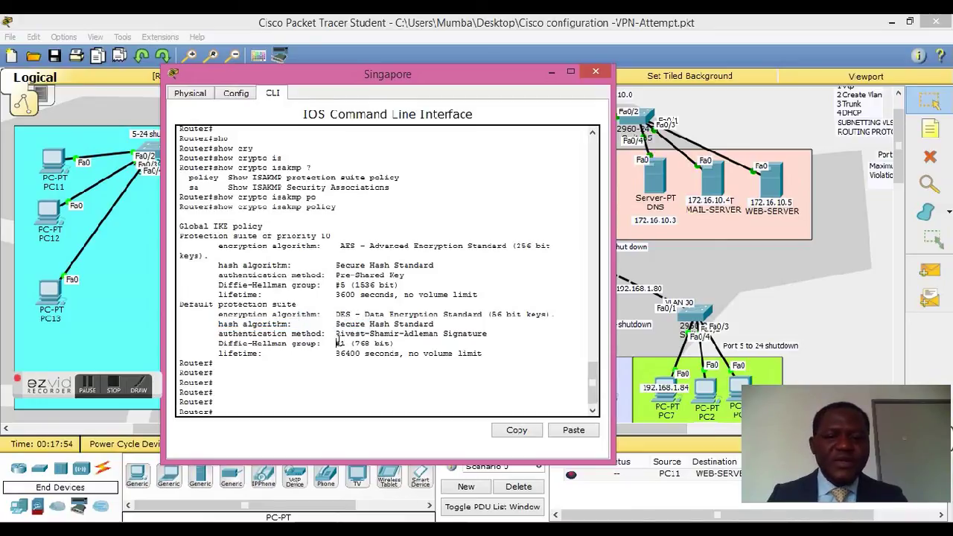
{"action": "key", "text": "Return"}
{"action": "key", "text": "Return"}
{"action": "key", "text": "Return"}
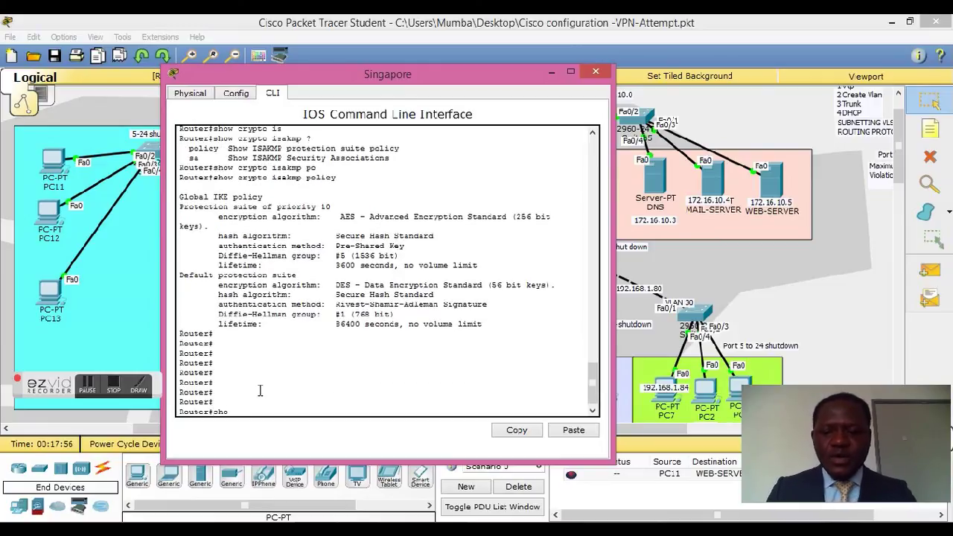
Step: List the available show crypto key options in the Singapore CLI
{"action": "type", "text": "sho"}
{"action": "key", "text": "Tab"}
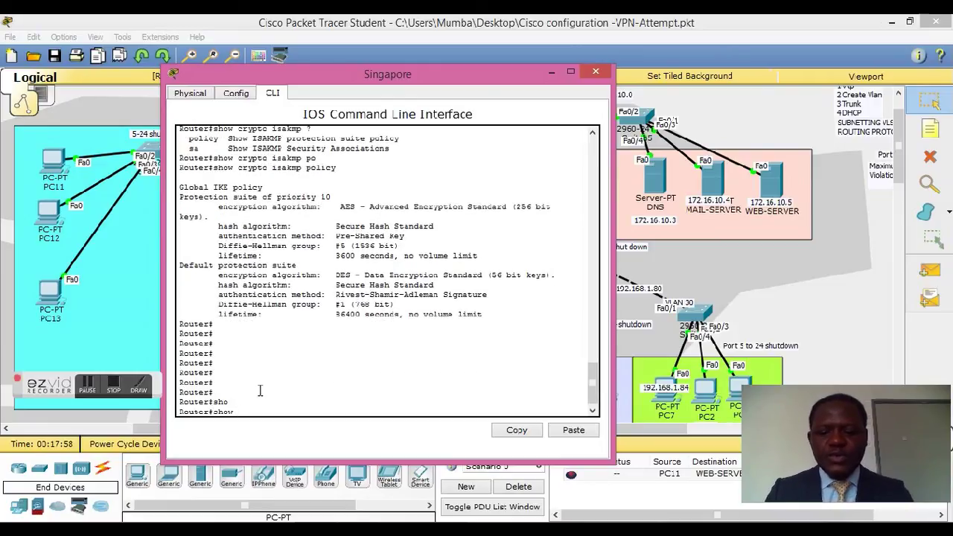
{"action": "type", "text": "cr"}
{"action": "key", "text": "Tab"}
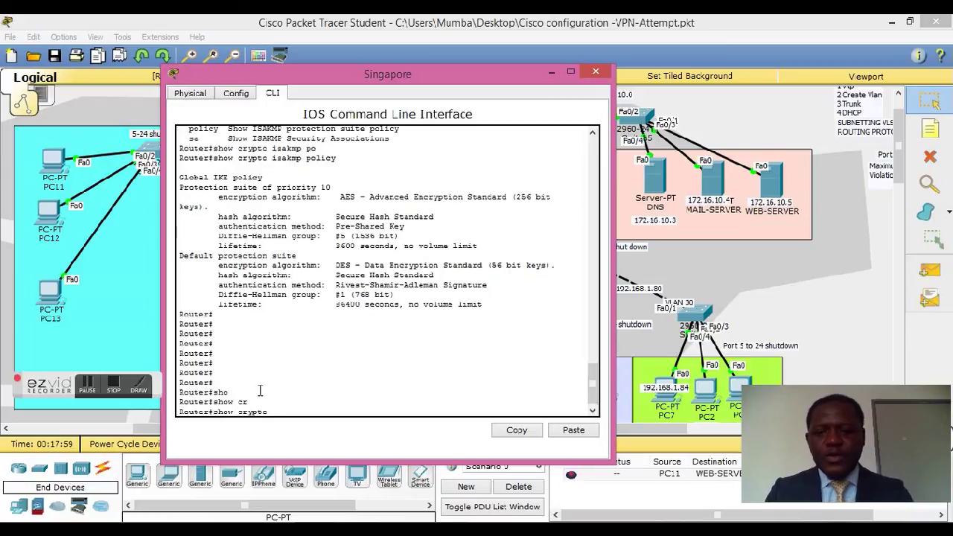
{"action": "type", "text": "?"}
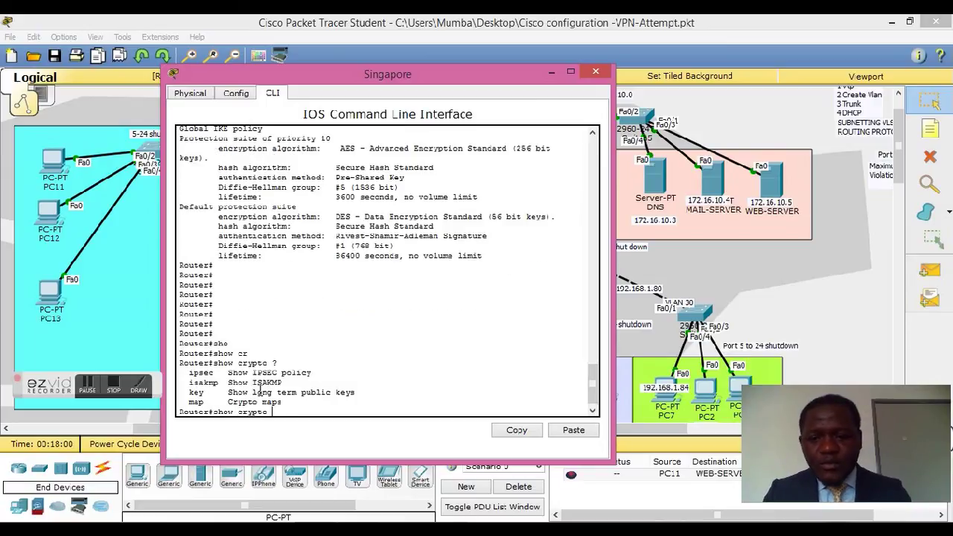
{"action": "type", "text": "ke"}
{"action": "key", "text": "Tab"}
{"action": "type", "text": "?"}
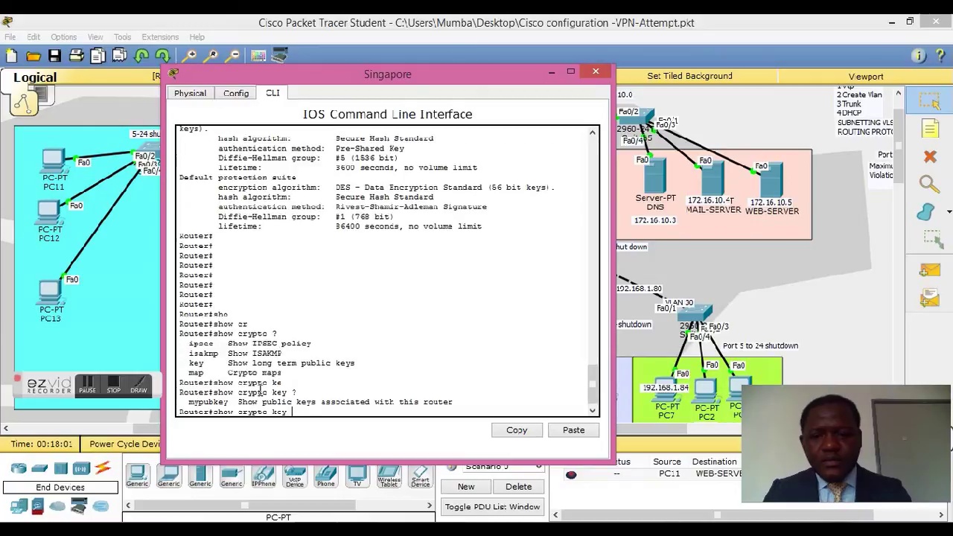
Step: Rerun show crypto isakmp sa, confirming 10.1.1.1–10.2.2.1 ACTIVE, then close the Singapore console
{"action": "key", "text": "BackSpace"}
{"action": "key", "text": "BackSpace"}
{"action": "key", "text": "BackSpace"}
{"action": "type", "text": "?"}
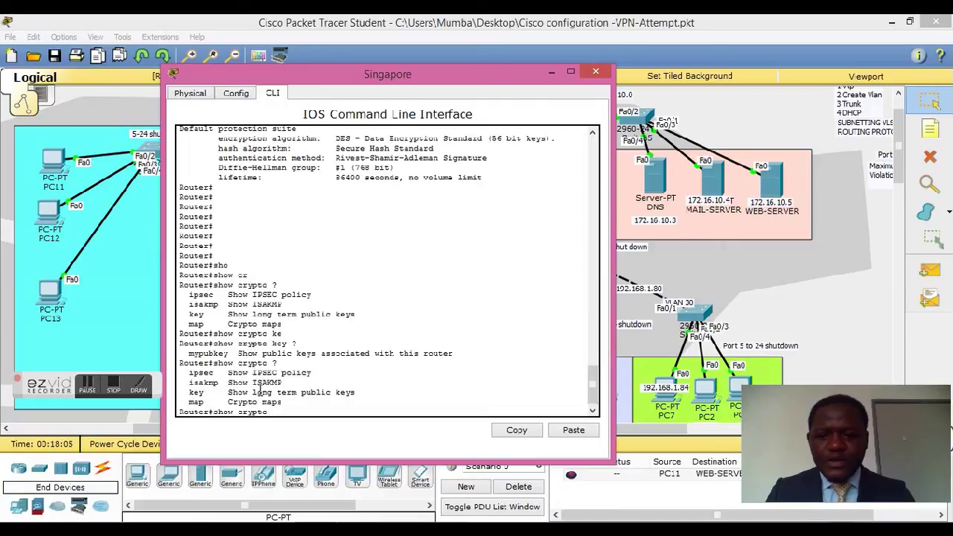
{"action": "type", "text": "is"}
{"action": "key", "text": "Tab"}
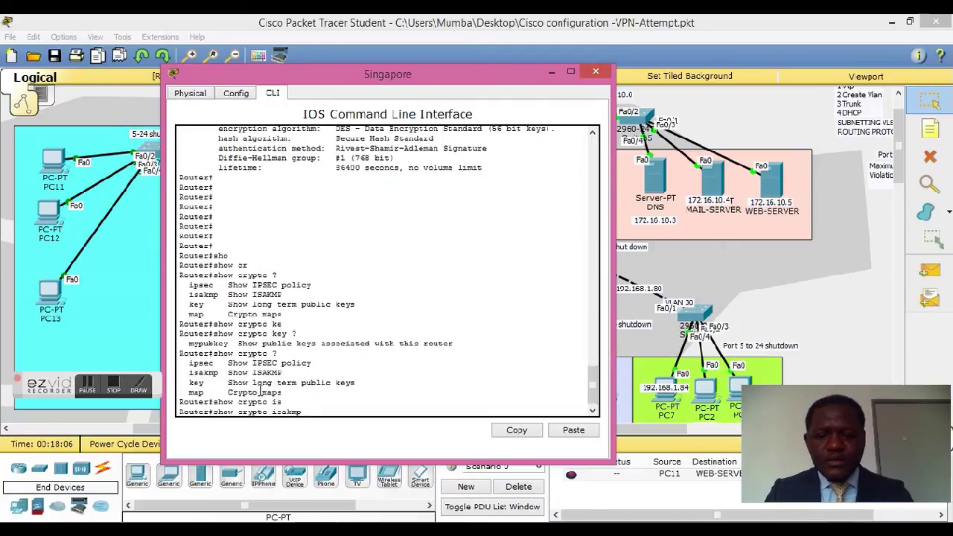
{"action": "type", "text": "?"}
{"action": "type", "text": "sa"}
{"action": "key", "text": "Return"}
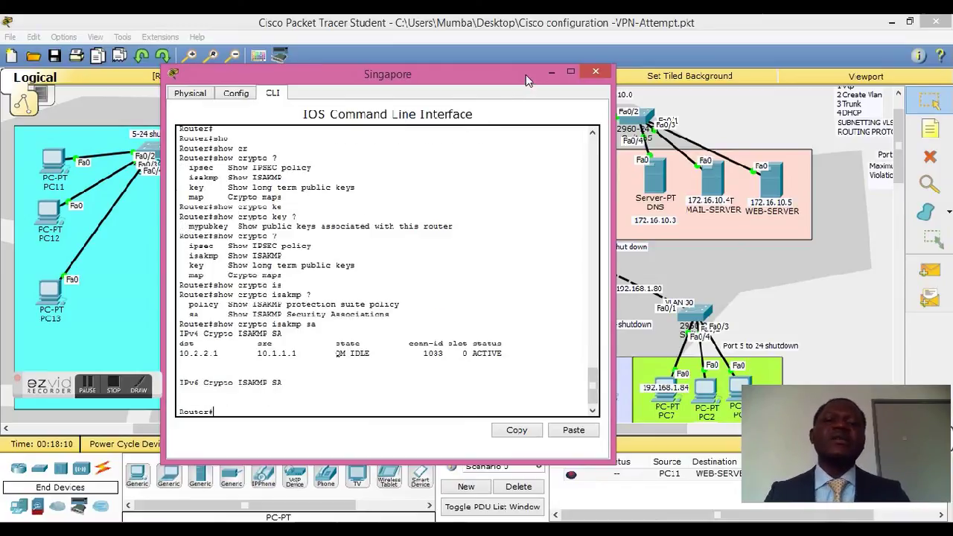
{"action": "left_click_drag", "start_coordinate": [388, 80], "coordinate": [483, 106]}
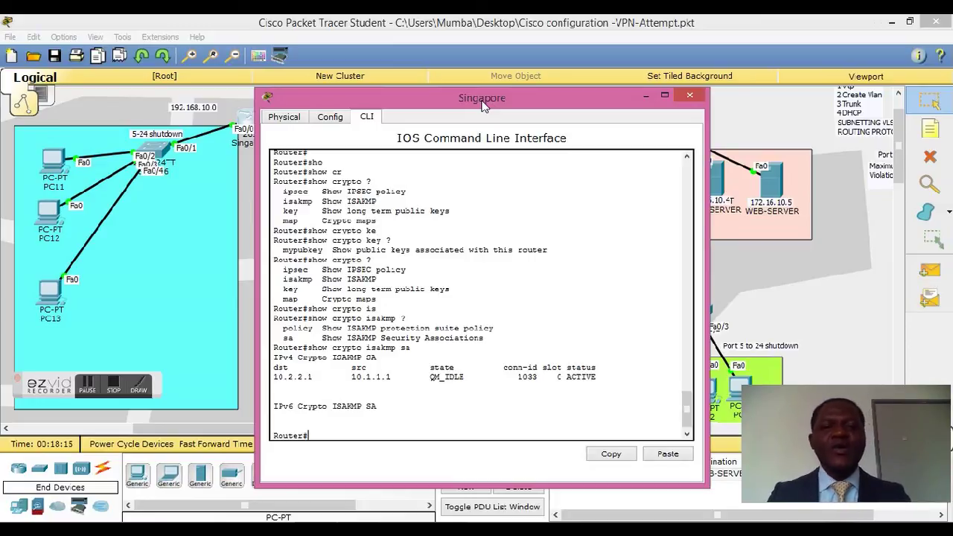
{"action": "left_click", "coordinate": [690, 95]}
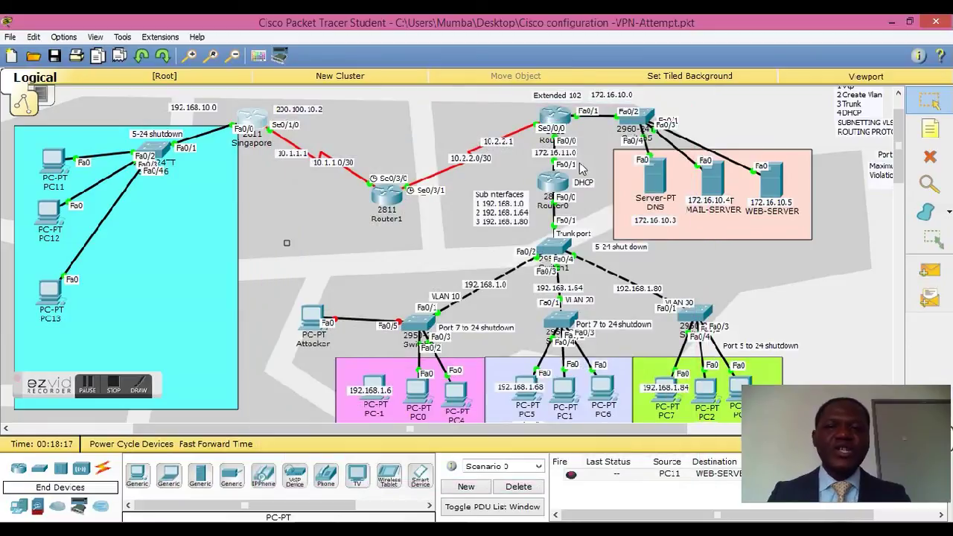